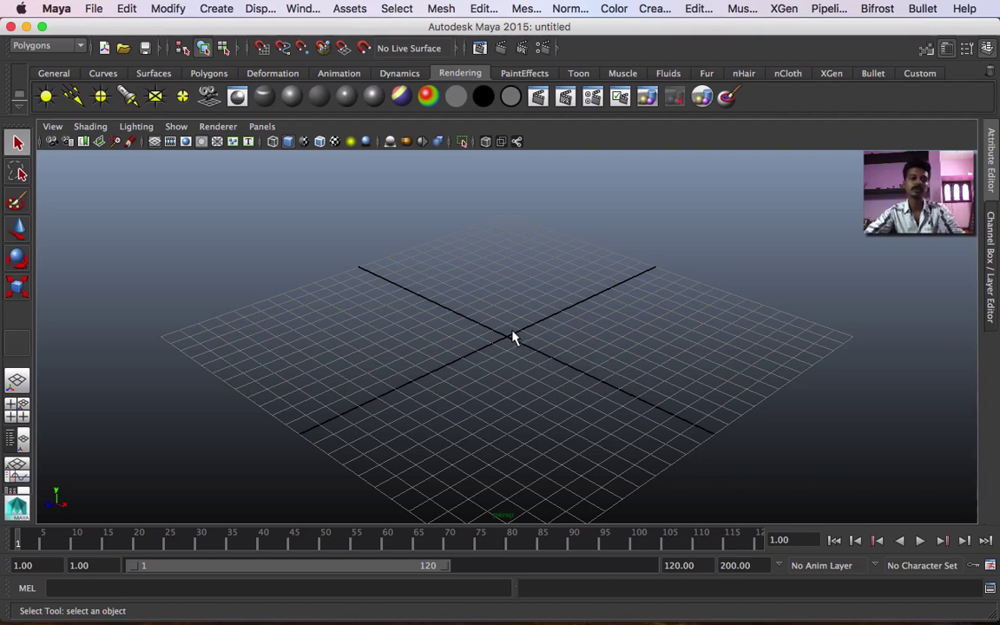
- Create a polygon plane centred on the origin as the floor, extending slightly beyond the grid
left_click(209, 73)
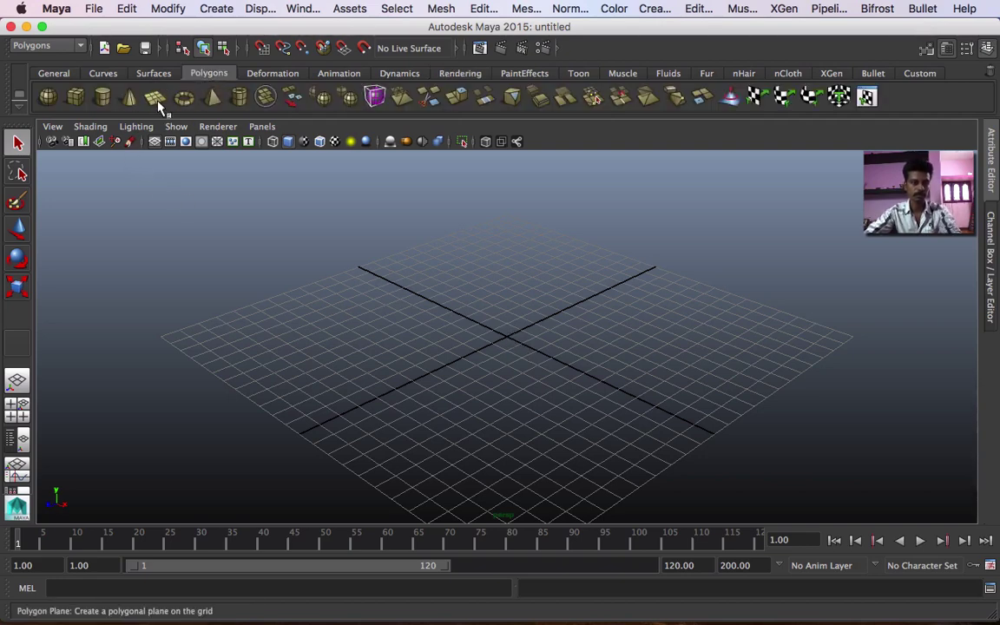
left_click(156, 99)
left_click_drag(504, 339, 886, 338)
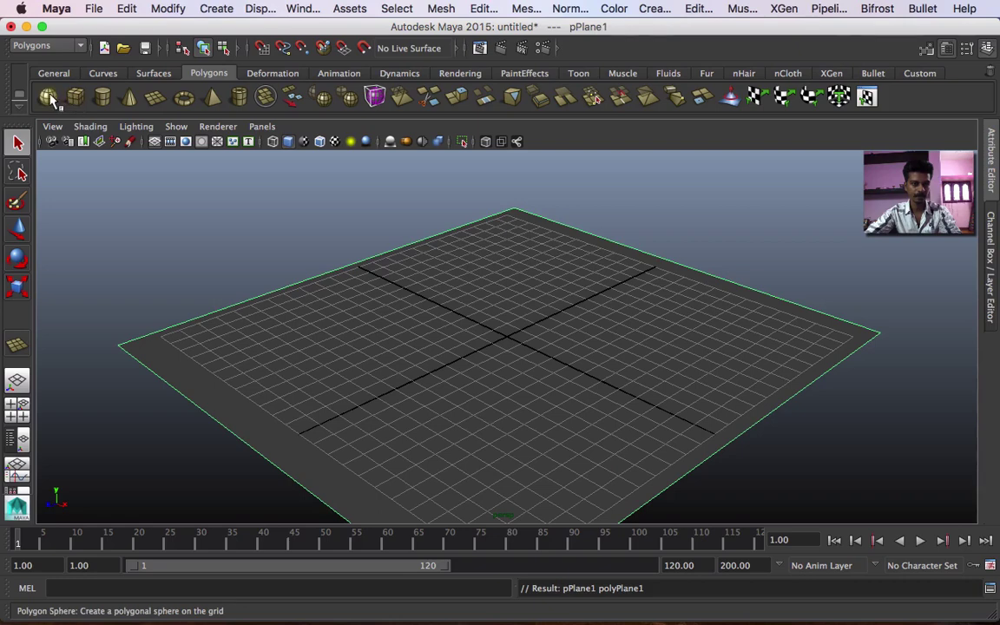
- Create a polygon sphere on the near part of the floor and a polygon cube behind it
left_click(47, 96)
left_click_drag(415, 389, 504, 395)
left_click(75, 96)
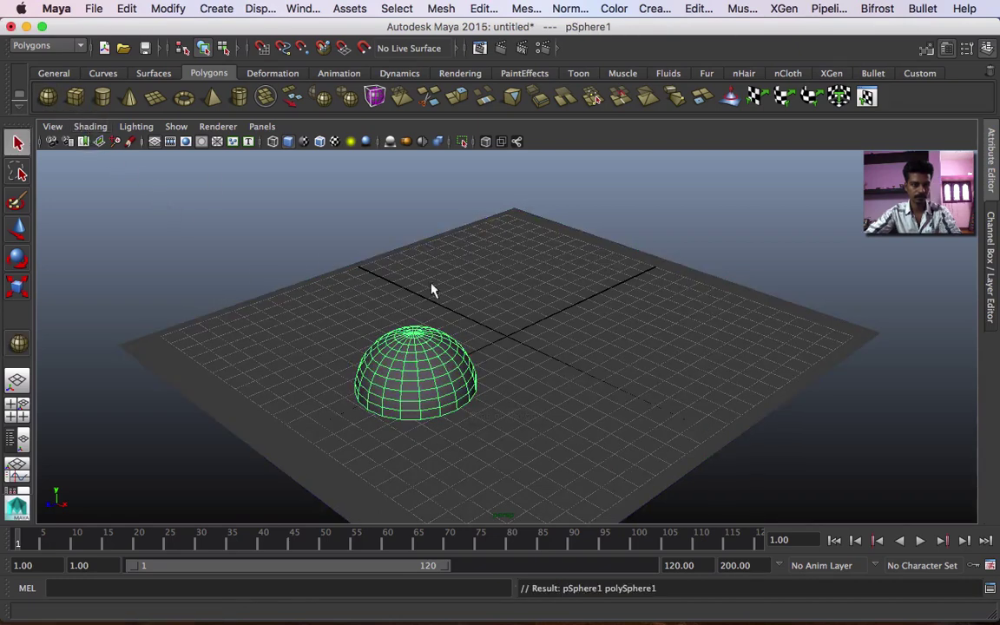
left_click_drag(525, 325, 638, 228)
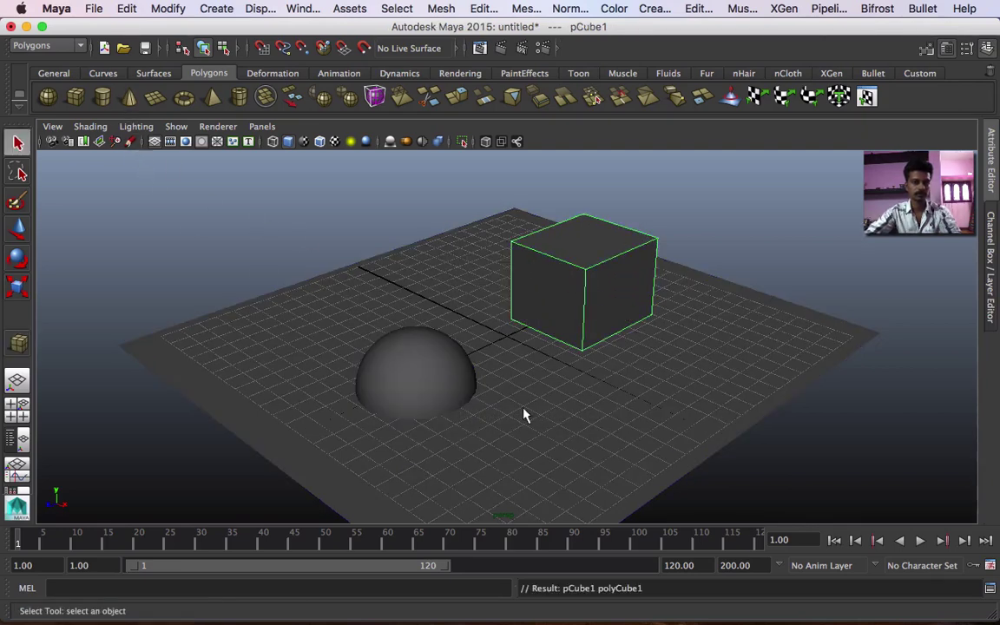
left_click(538, 382)
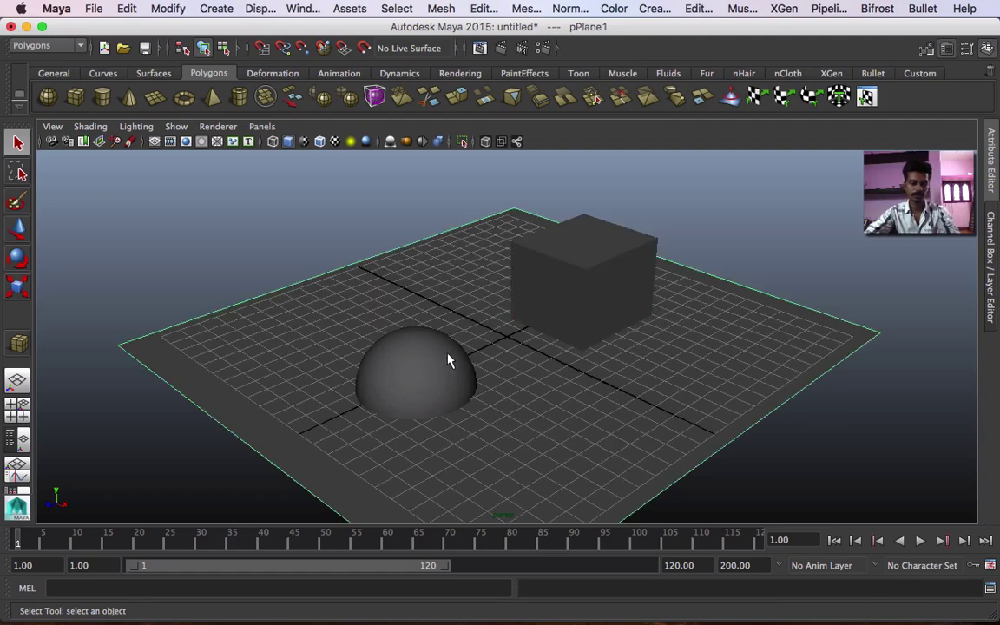
- Set the top view's renderer to Legacy Default Viewport
key("space")
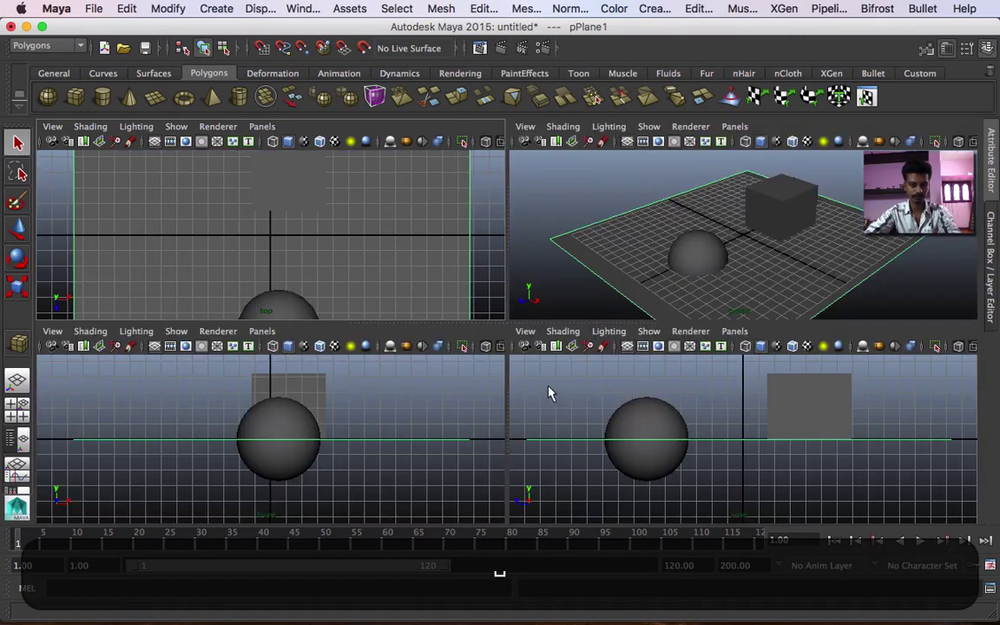
left_click(215, 126)
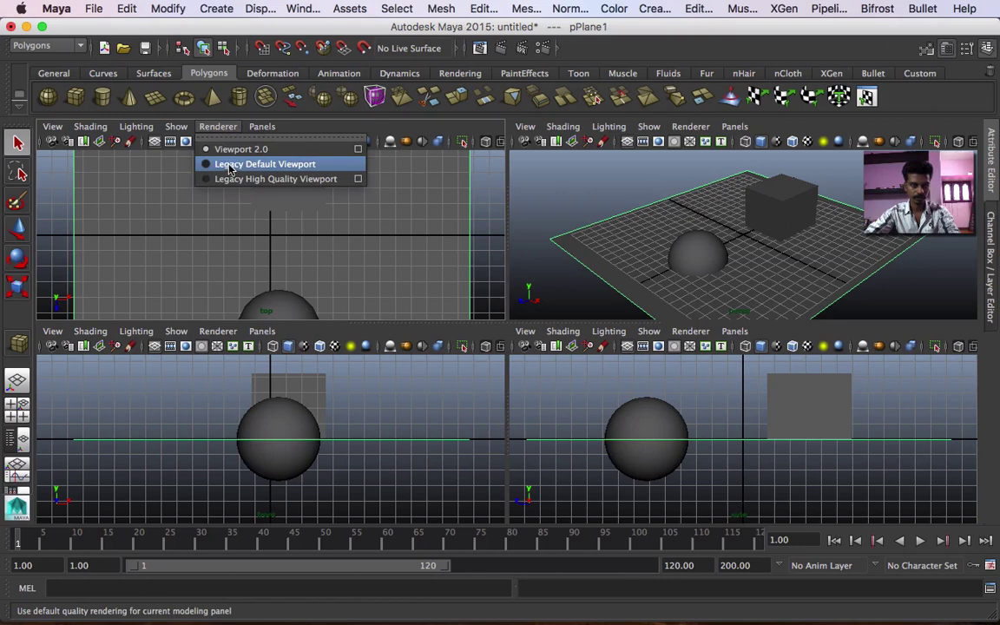
left_click(230, 166)
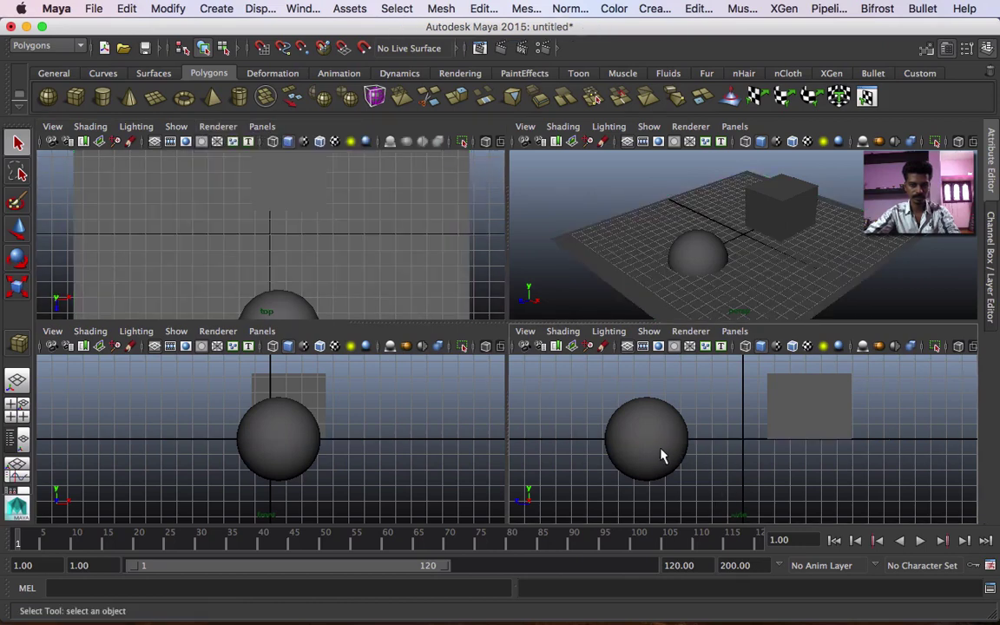
- Raise the sphere in the side view to about Y 2.74 so it rests on the floor plane
key("space")
left_click(362, 362)
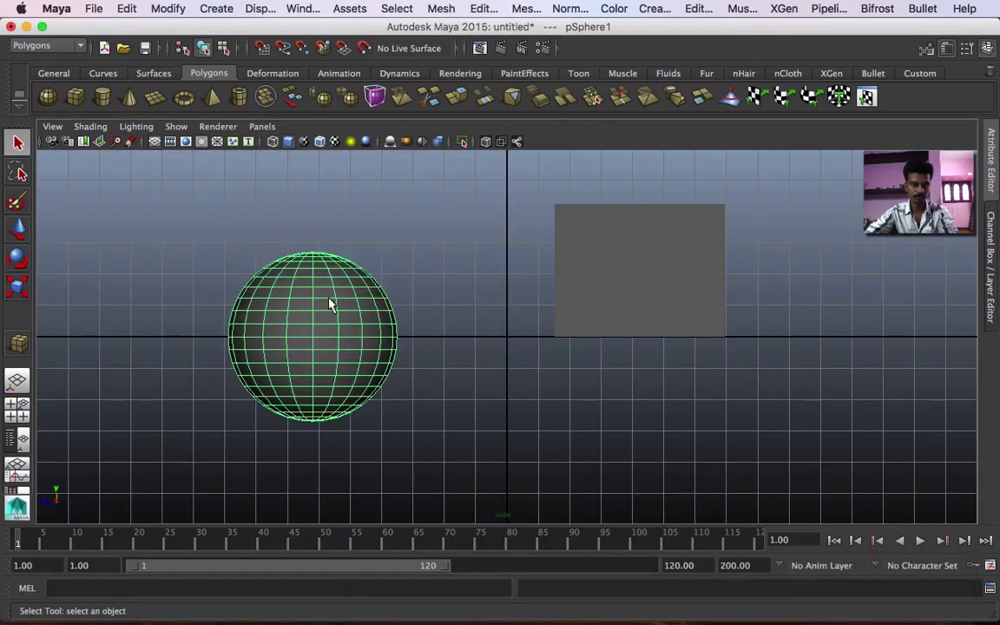
key("w")
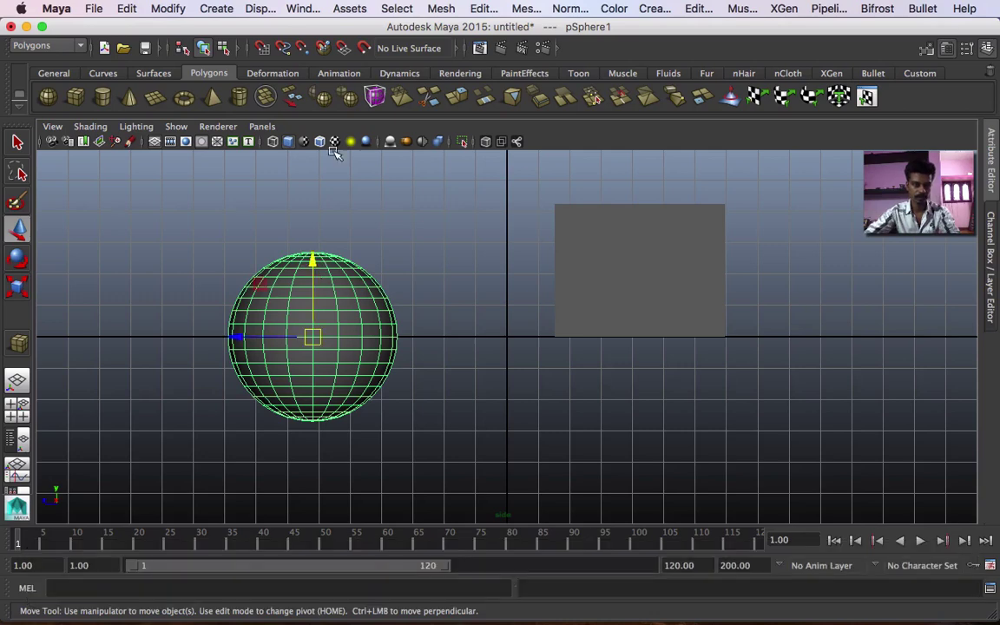
left_click_drag(314, 275, 337, 183)
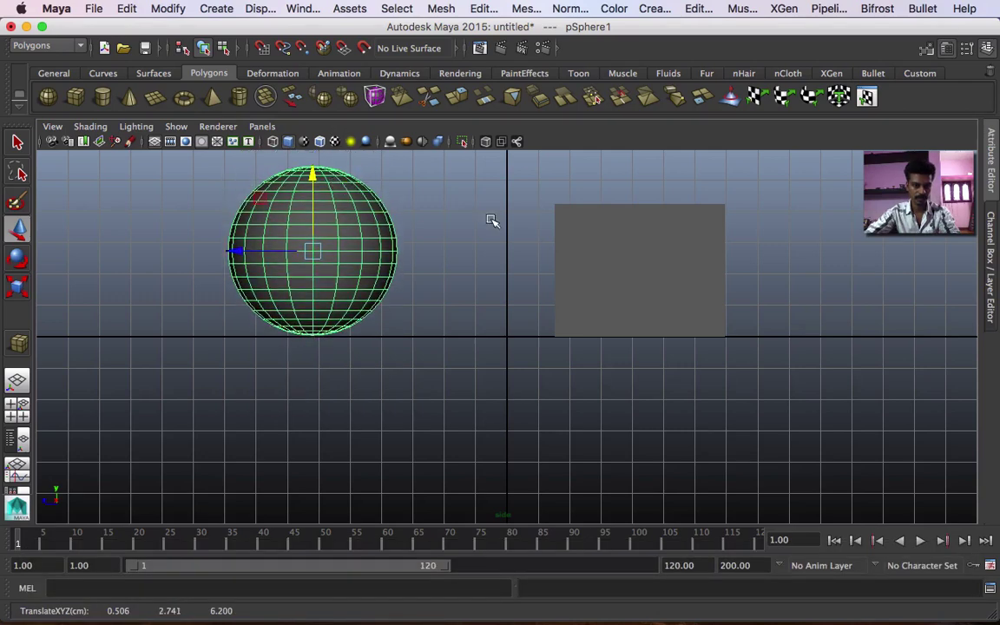
- Move the cube along Z in the side view toward the sphere, until it straddles the centre line
left_click(647, 270)
left_click_drag(572, 274, 500, 272)
left_click(439, 364)
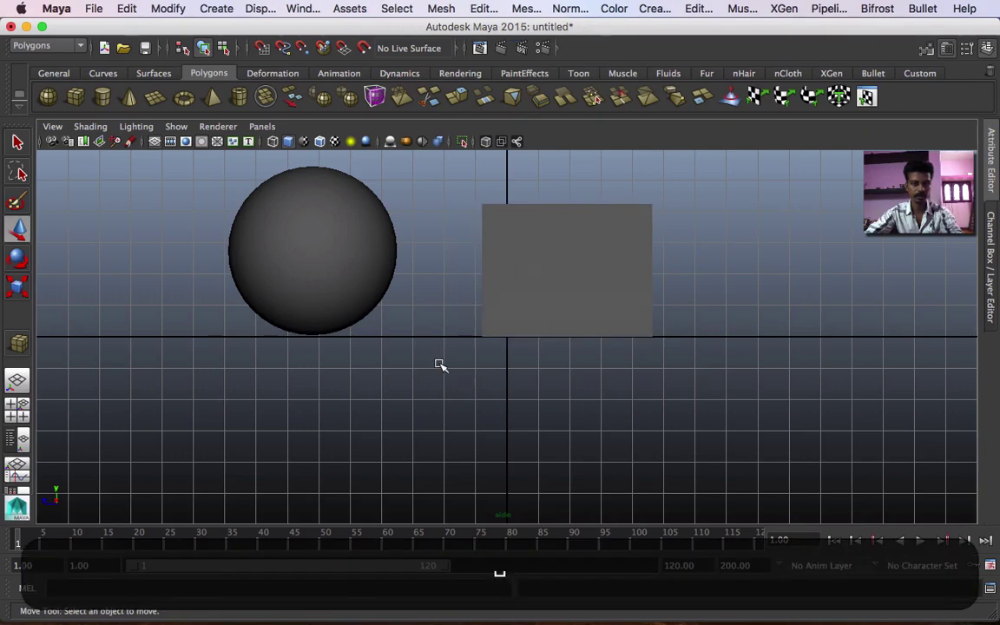
- Move the sphere along X in the front view to about X -4.83, clear of the cube
key("space")
key("space")
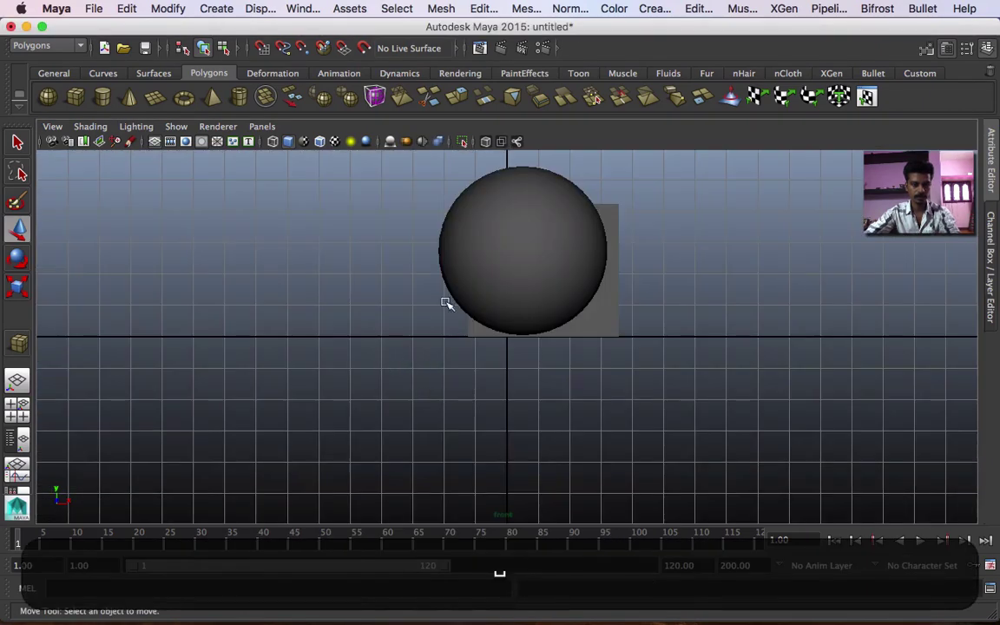
left_click(435, 297)
left_click_drag(592, 252, 440, 261)
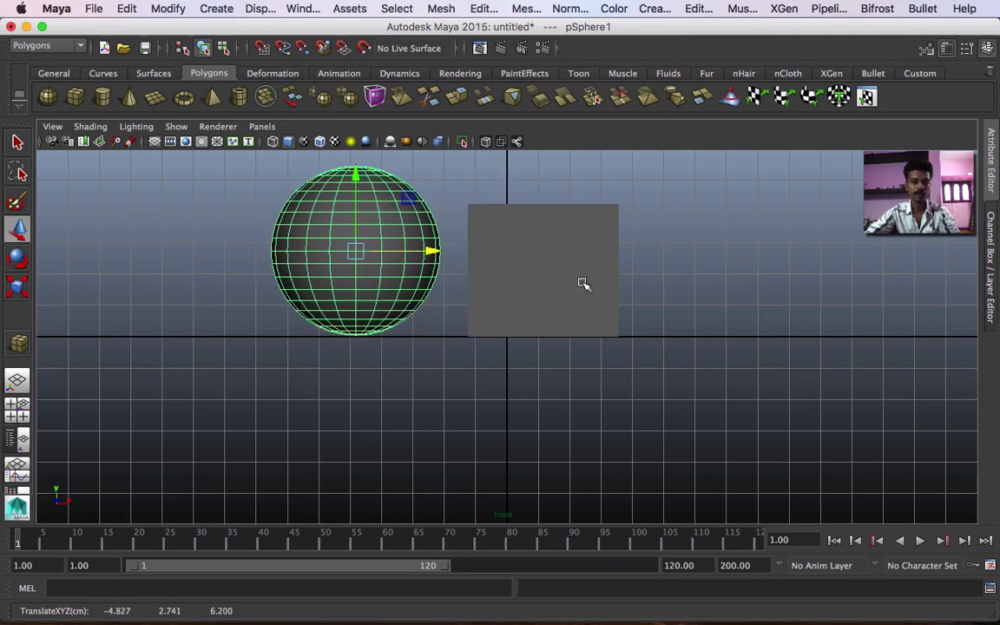
left_click(577, 280)
left_click(582, 345)
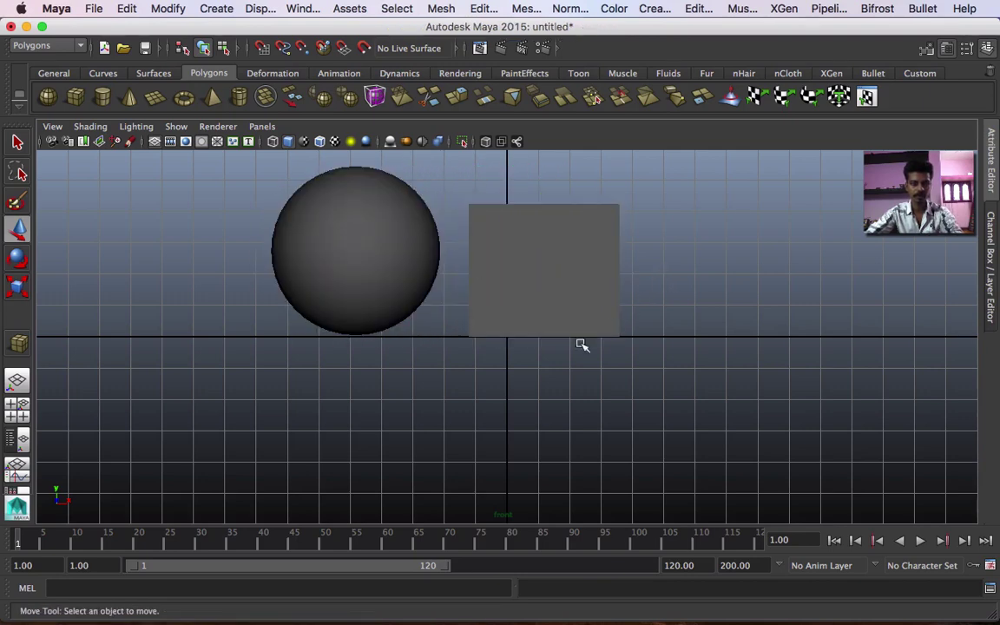
- Scale the sphere uniformly to about 0.79 and lower it back onto the floor plane
left_click(401, 268)
key("r")
left_click_drag(355, 251, 328, 272)
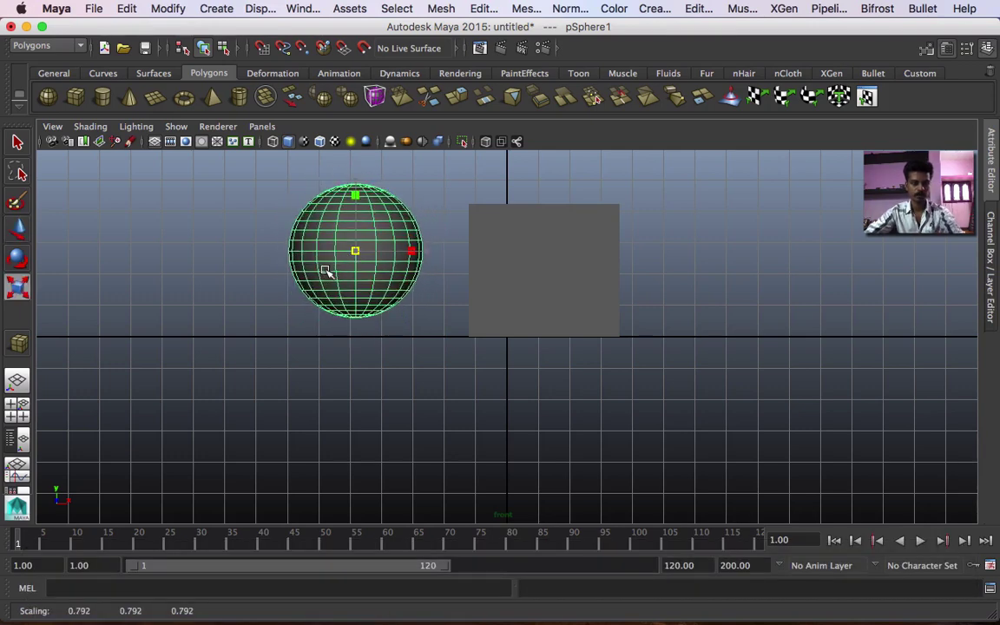
key("w")
mouse_move(346, 224)
left_mouse_down()
mouse_move(350, 238)
mouse_move(351, 223)
left_mouse_up()
left_click(695, 295)
- Create a vertical polygon plane in the front view, spanning behind the sphere and cube and extending slightly below the floor line
key("space")
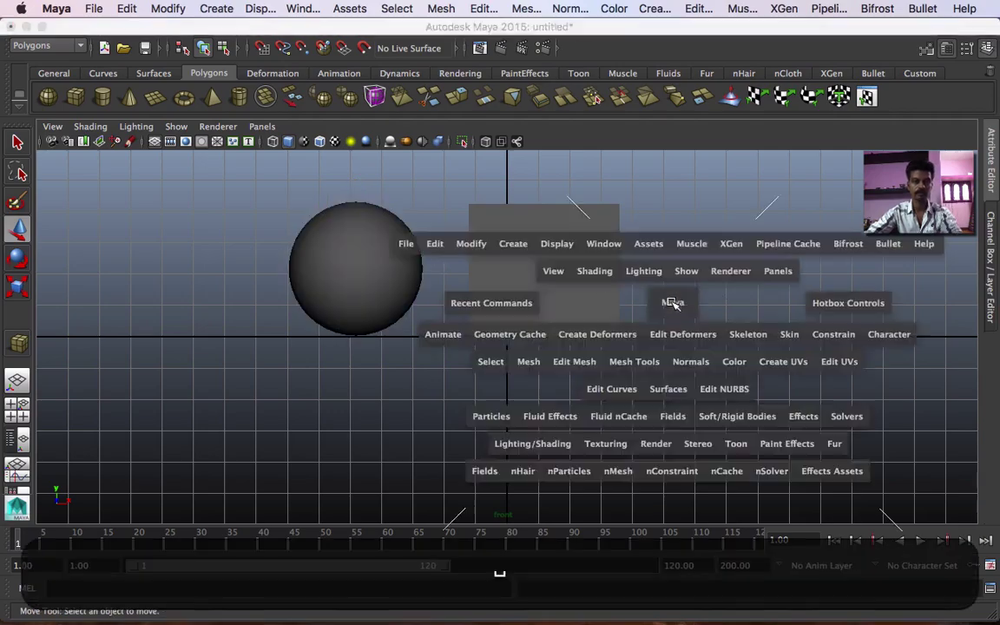
left_click(632, 294)
key("space")
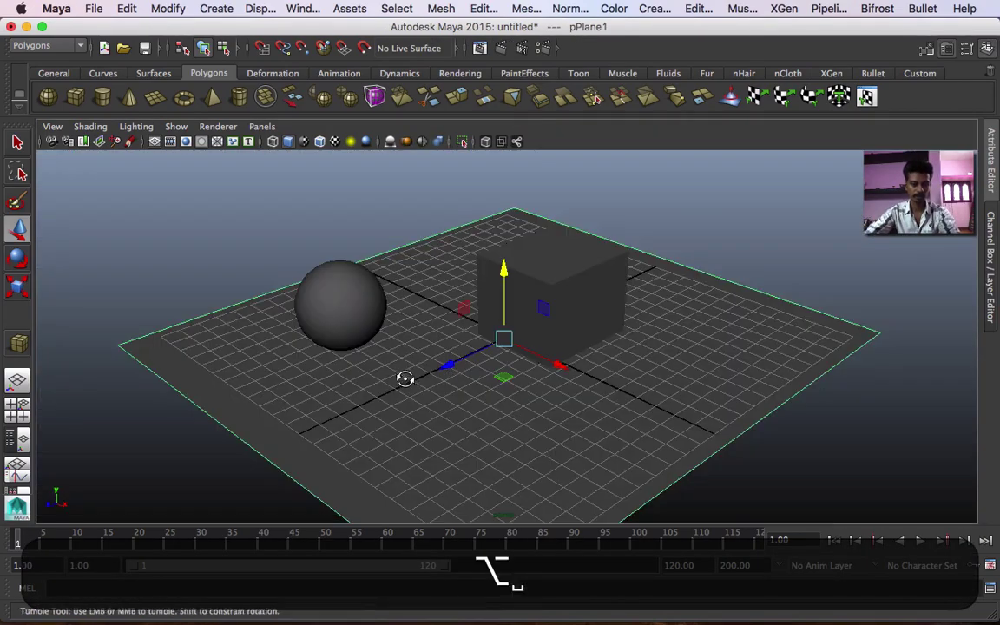
left_click_drag(403, 380, 460, 368, "alt")
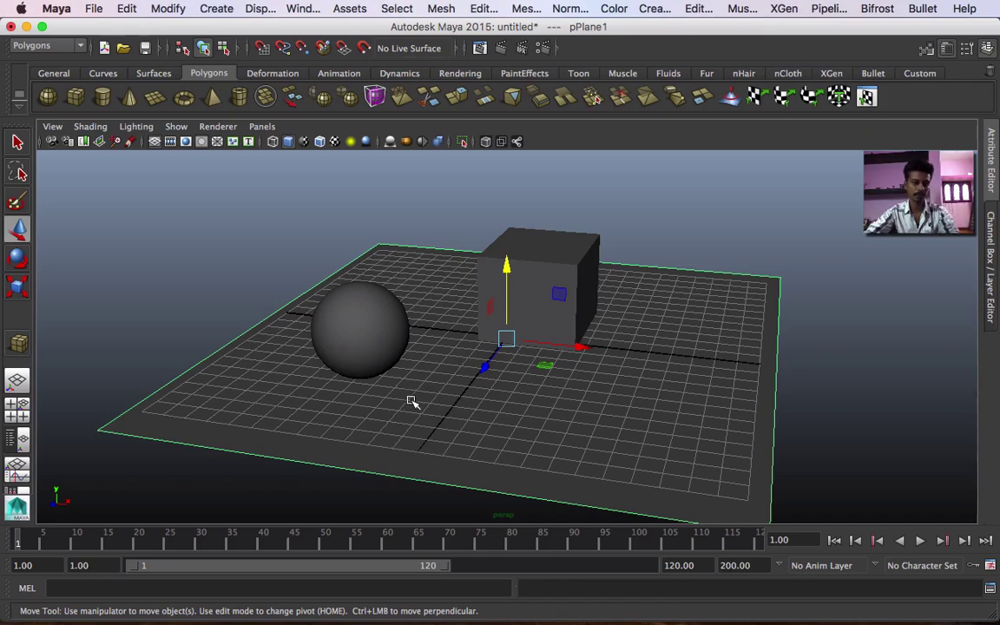
key("space")
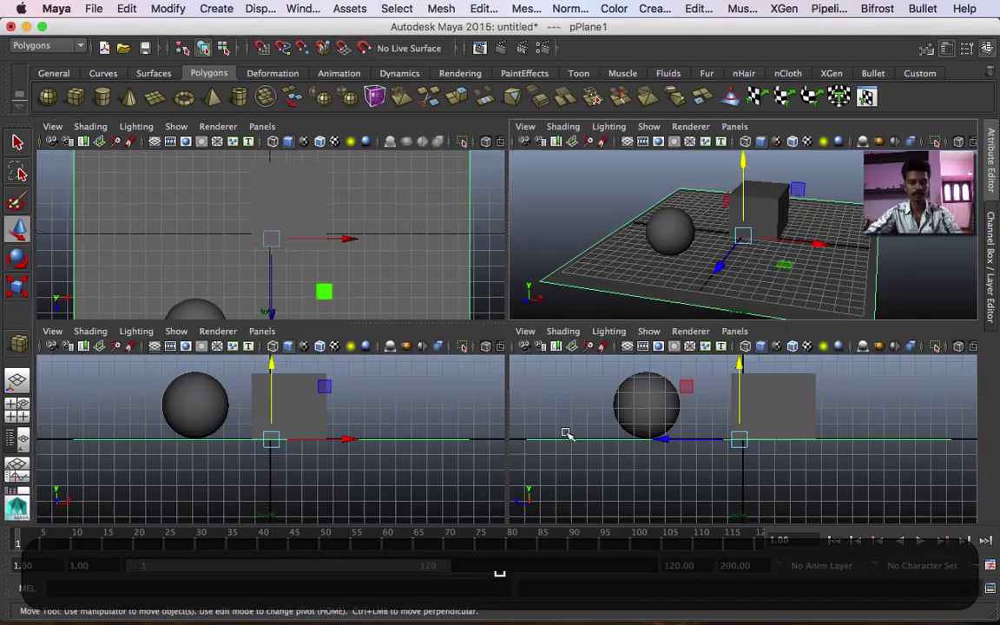
left_click(441, 411)
key("space")
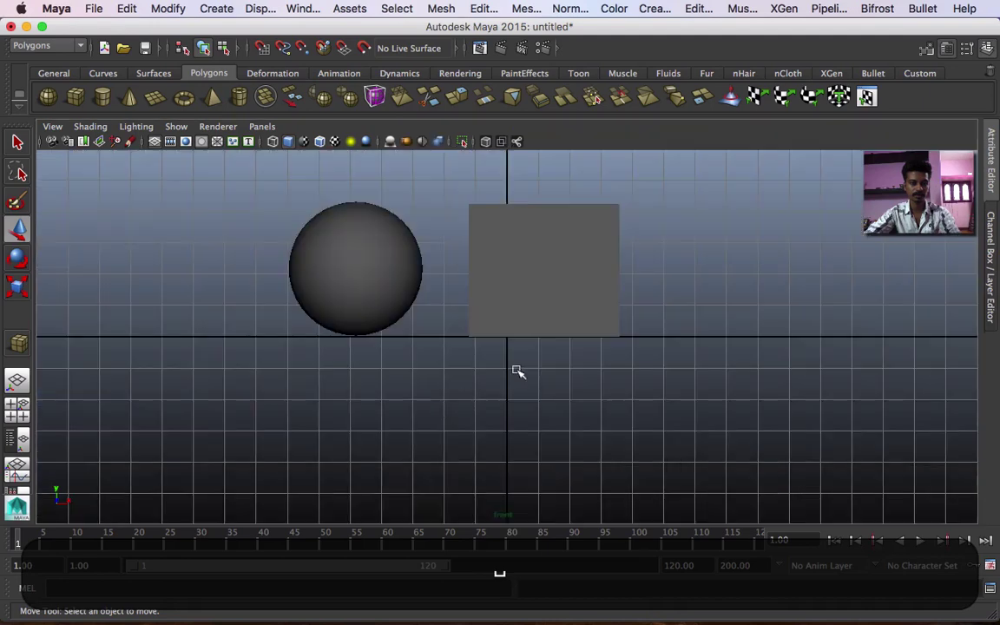
key("f")
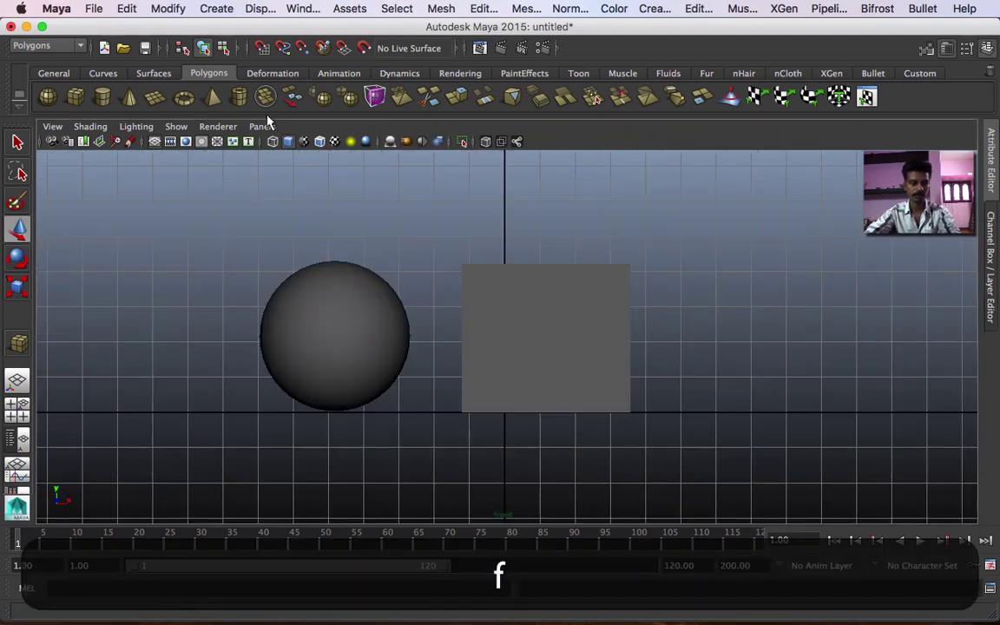
left_click(152, 98)
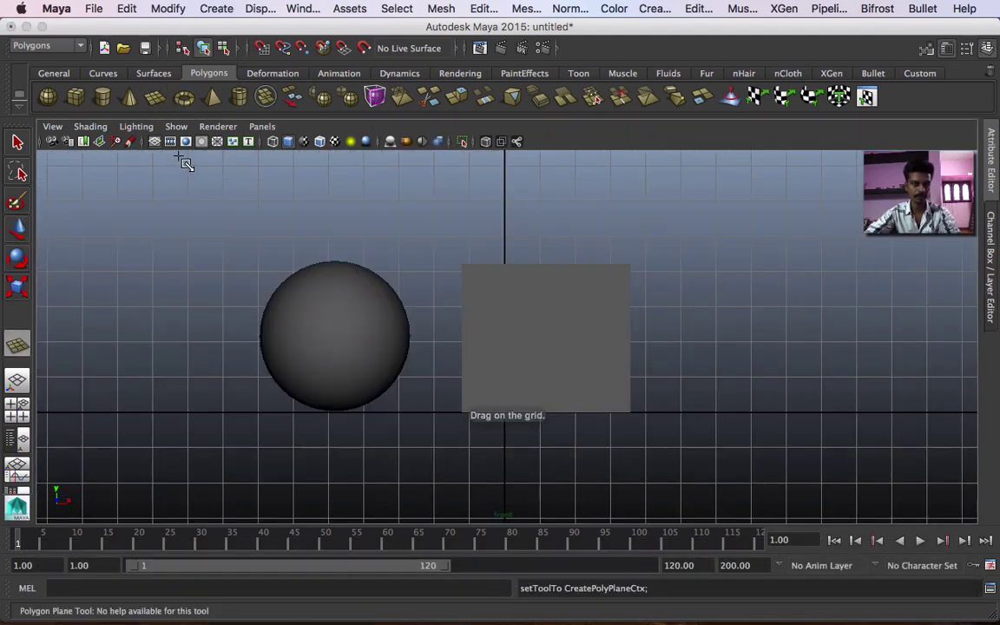
left_click_drag(183, 159, 810, 460)
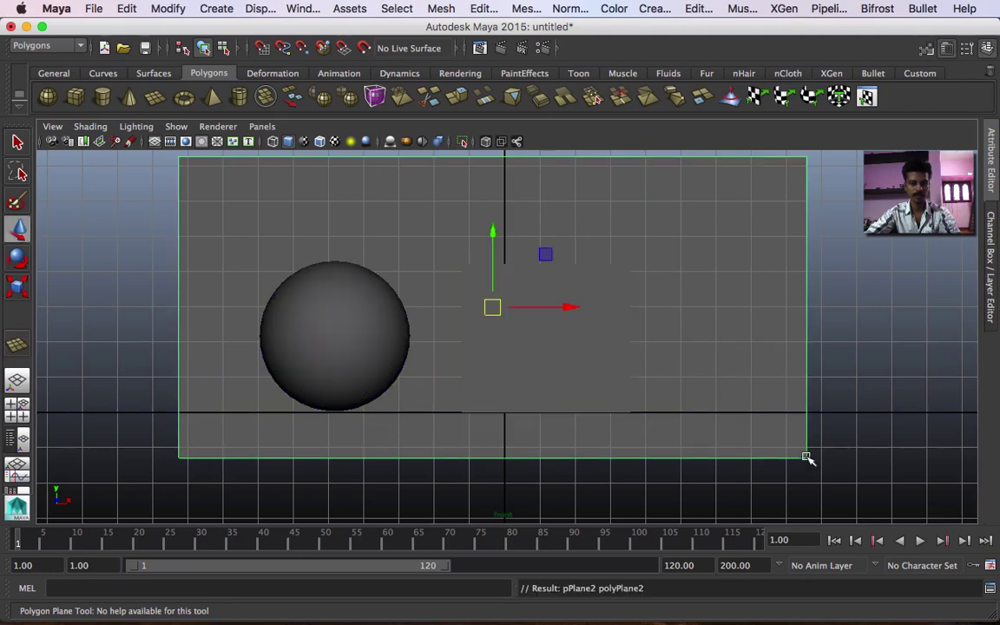
left_click(842, 371)
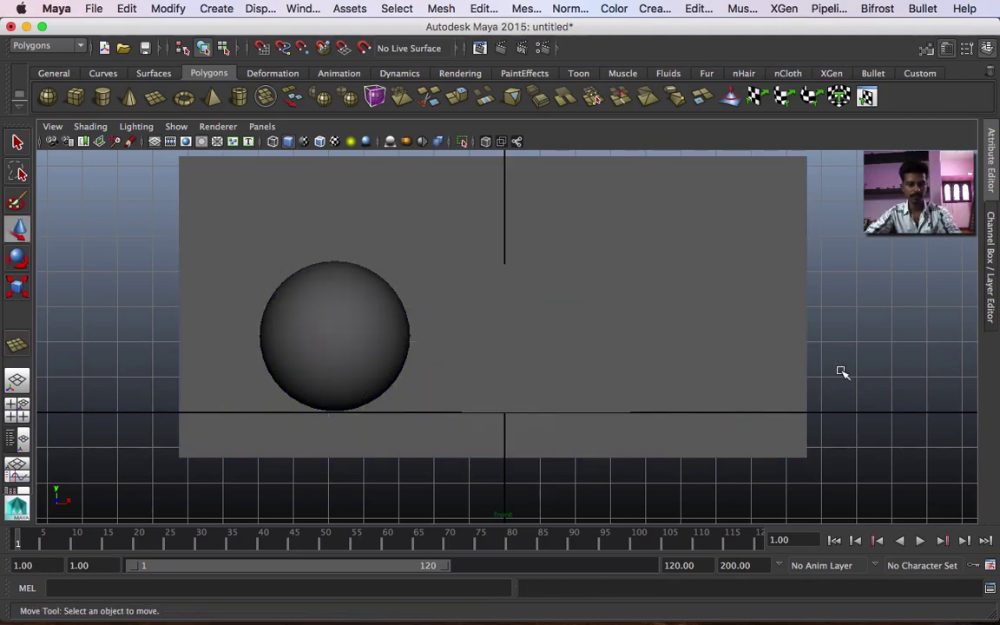
- Move the vertical plane along Z past the sphere toward the floor's edge in the perspective view
key("space")
key("space")
left_click(569, 339)
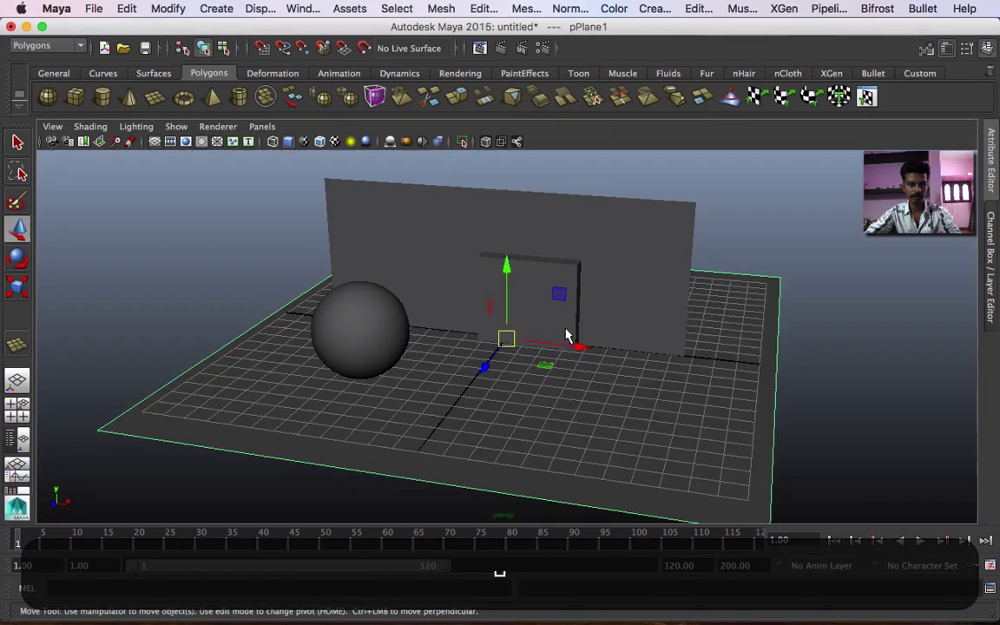
left_click_drag(431, 393, 587, 392, "alt")
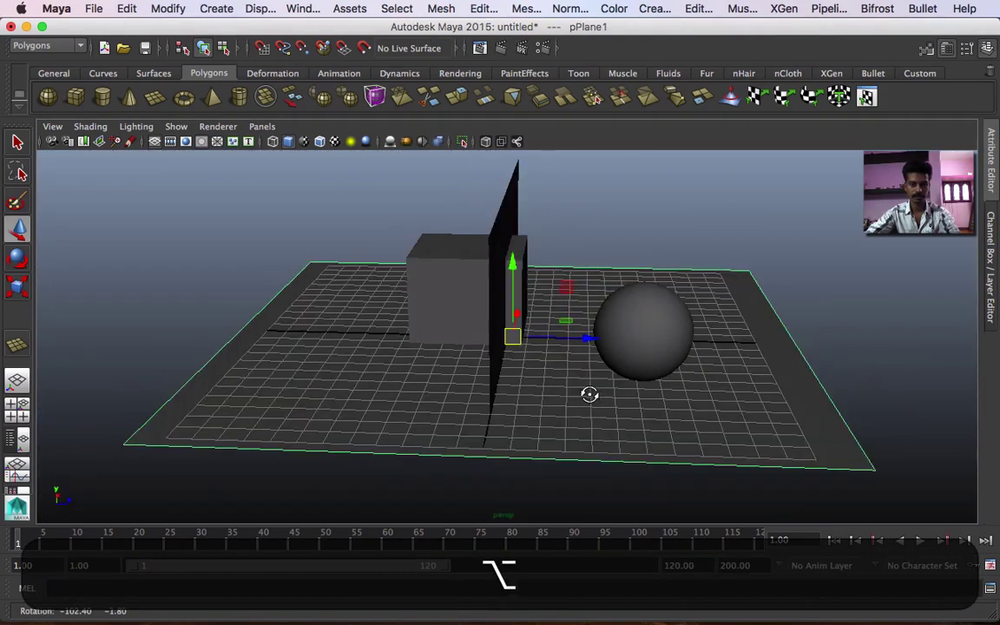
left_click_drag(591, 336, 593, 373)
left_click(492, 227)
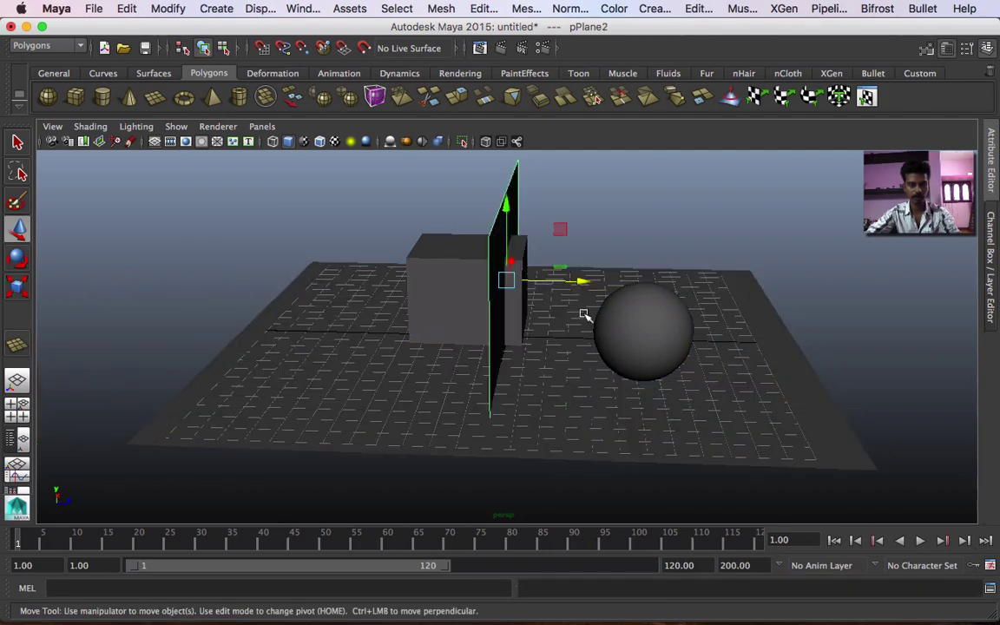
left_click_drag(583, 289, 855, 292)
- Widen the vertical plane by a factor of about 1.6 in X, make it taller, and nudge it along Z at the floor's edge
key("r")
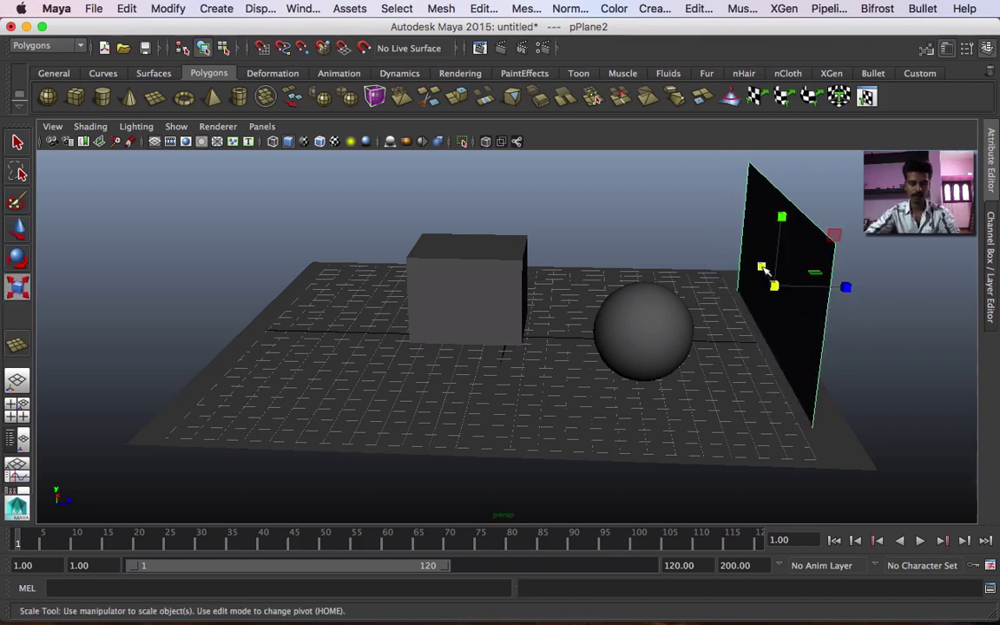
mouse_move(763, 269)
left_mouse_down()
mouse_move(748, 240)
mouse_move(769, 260)
left_mouse_up()
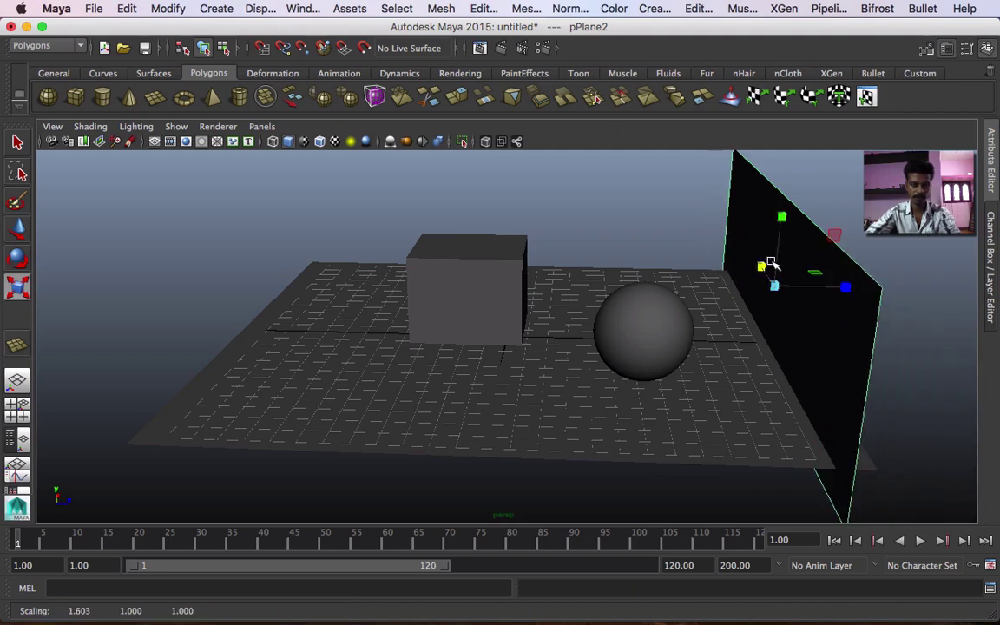
left_click_drag(781, 217, 792, 182)
key("w")
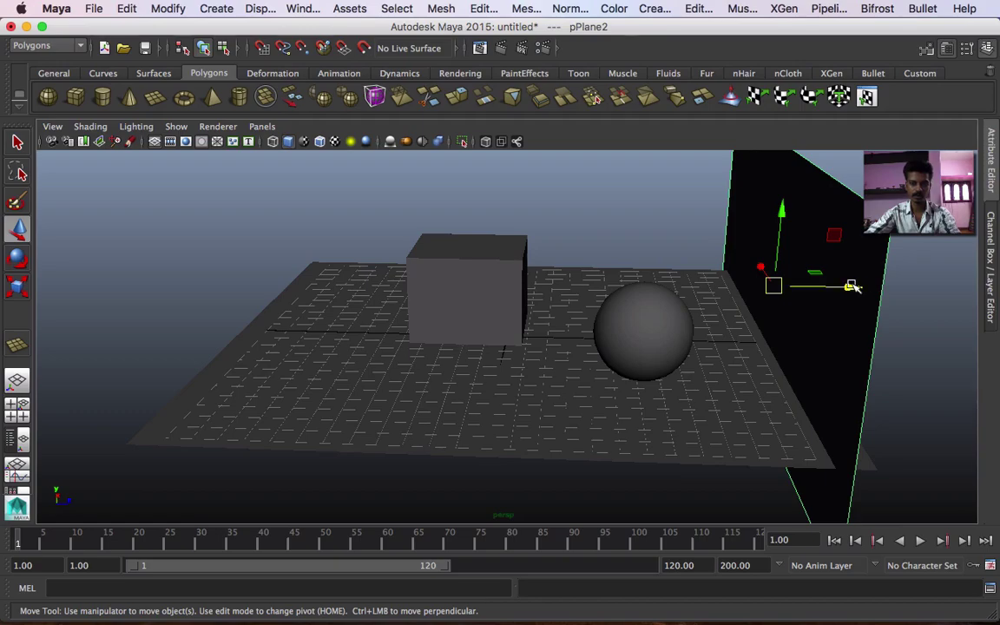
mouse_move(853, 286)
left_mouse_down()
mouse_move(868, 285)
mouse_move(855, 288)
left_mouse_up()
left_click_drag(598, 351, 736, 361, "alt")
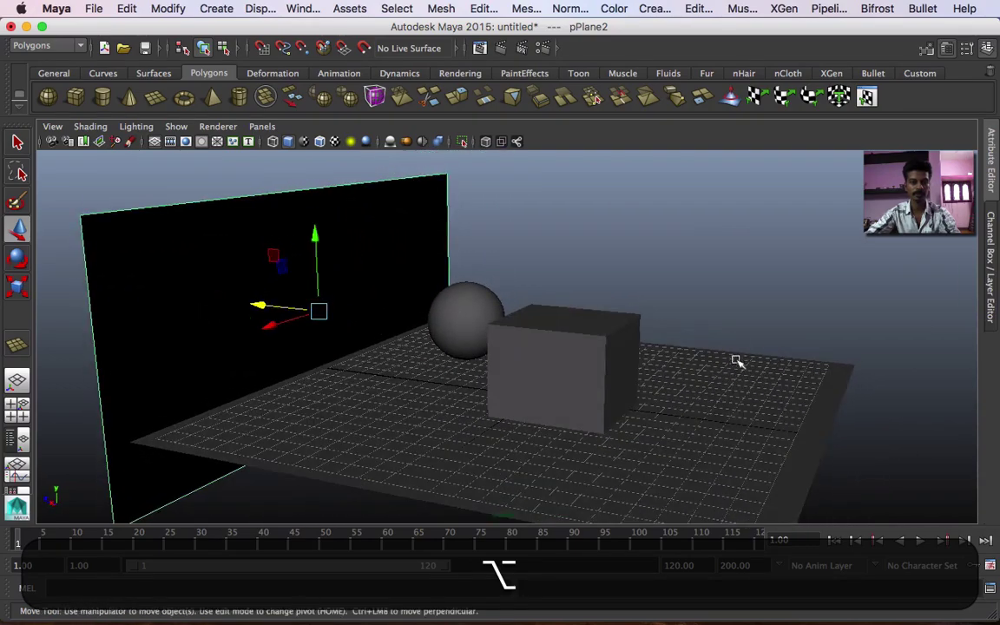
left_click(732, 330)
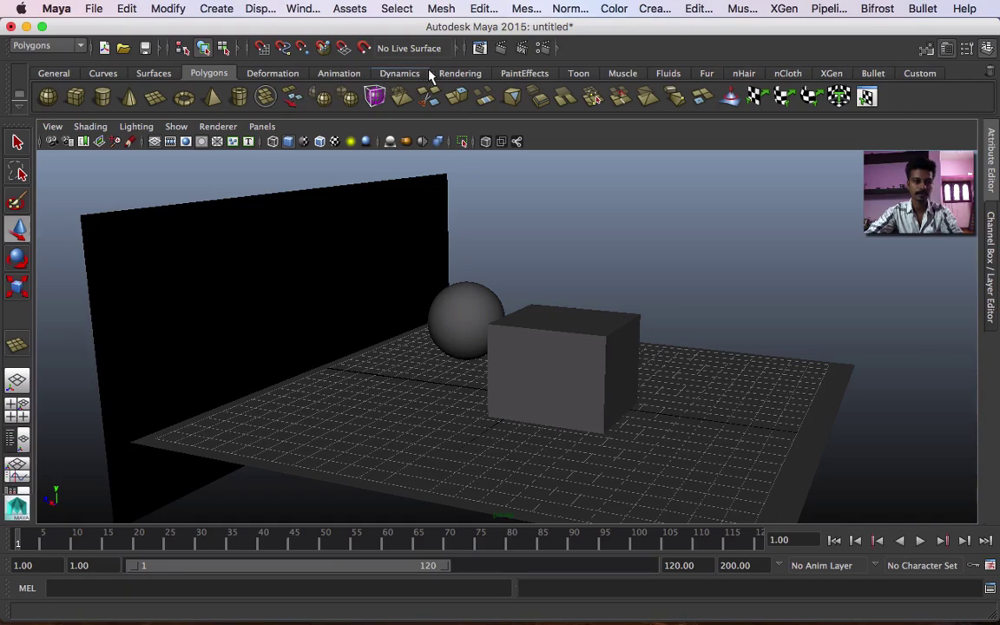
- Show the rendering tools and review the available light types, from ambient to volume light, in a detached list
left_click(456, 73)
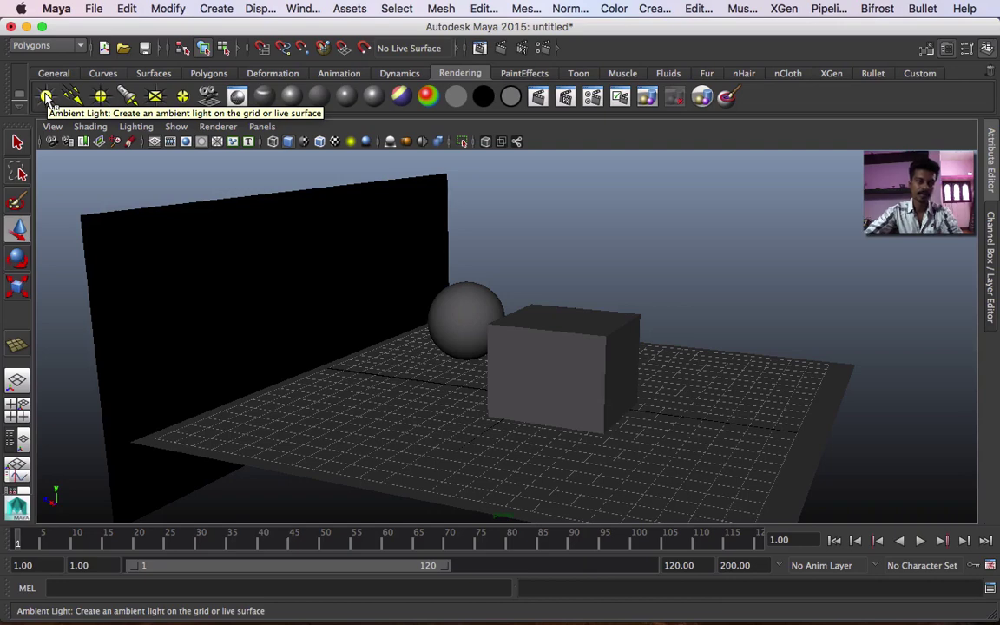
left_click(218, 11)
mouse_move(242, 84)
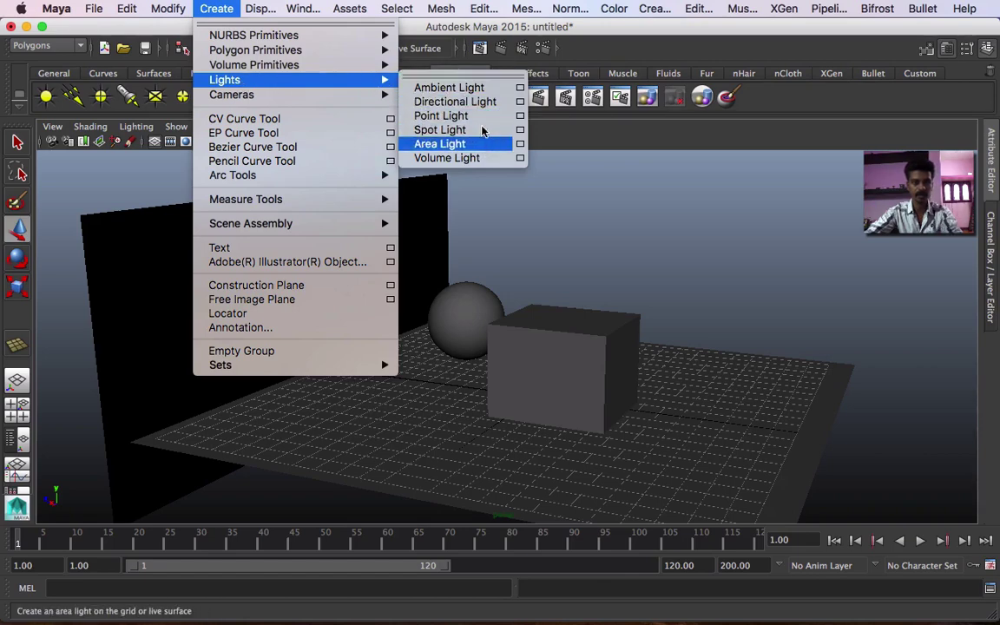
left_click(488, 77)
left_click_drag(501, 76, 692, 167)
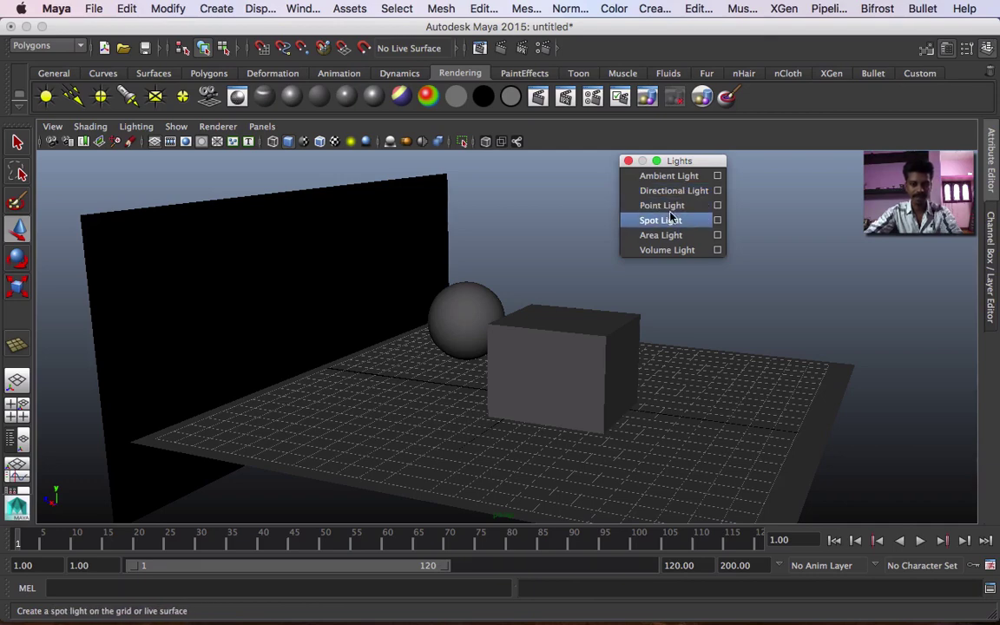
middle_click_drag(671, 219, 672, 274)
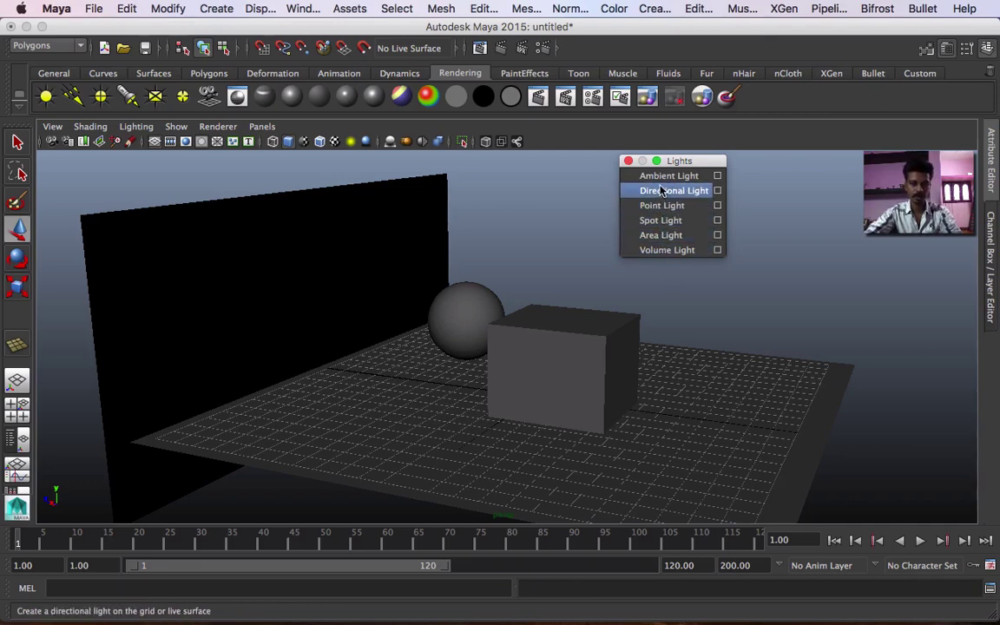
left_click(628, 161)
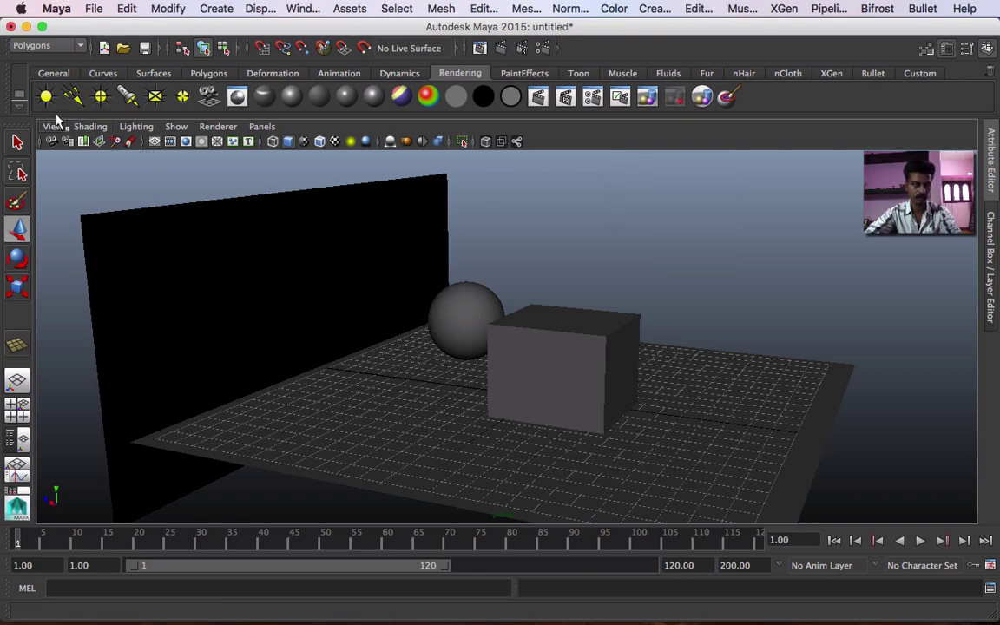
- Create an ambient light and place it above the cube at about 5.7 in Y, with all scene lights displayed
left_click(47, 97)
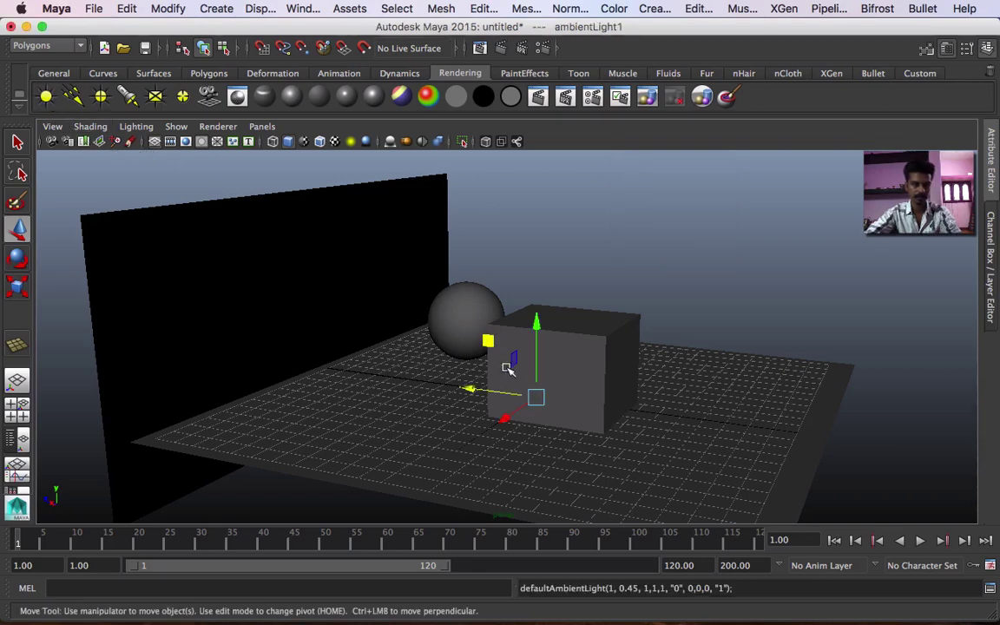
left_click_drag(536, 323, 538, 137)
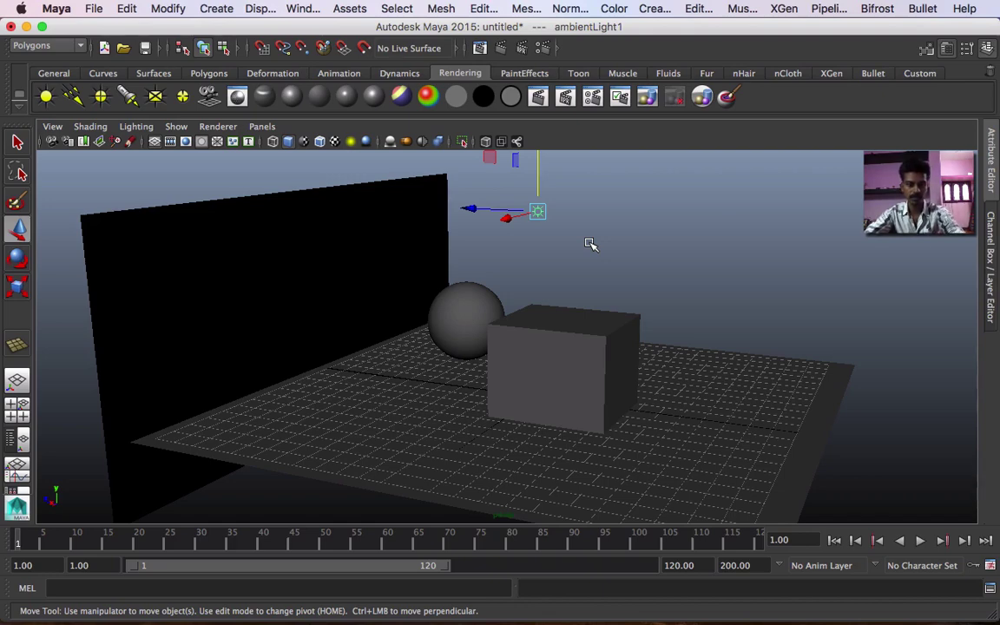
key("7")
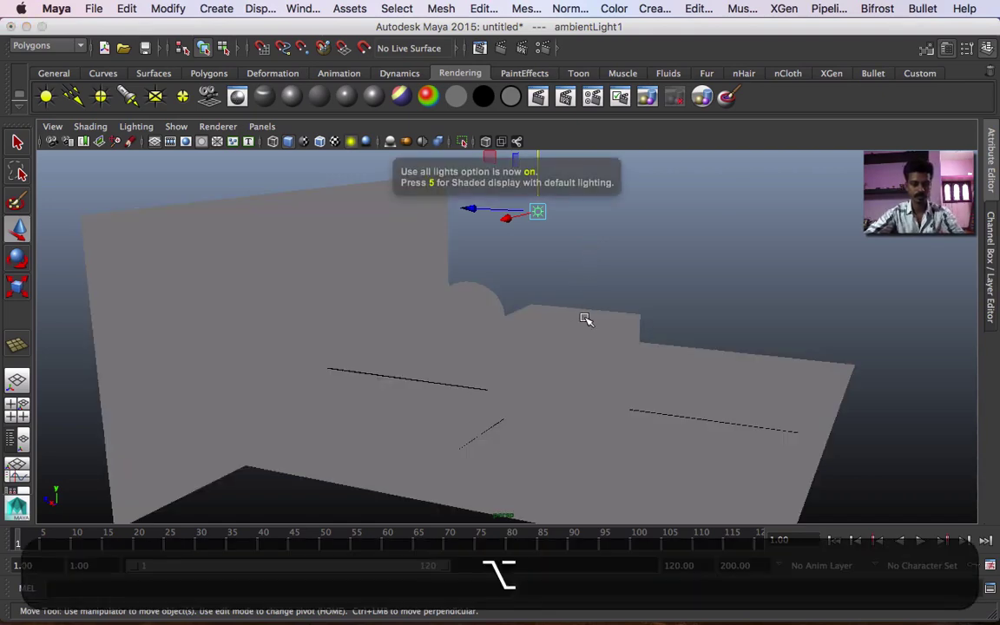
left_click_drag(585, 319, 637, 323, "alt")
left_click_drag(551, 176, 554, 242)
- Compare the viewport in textured shading with default lighting against the display using all lights
key("6")
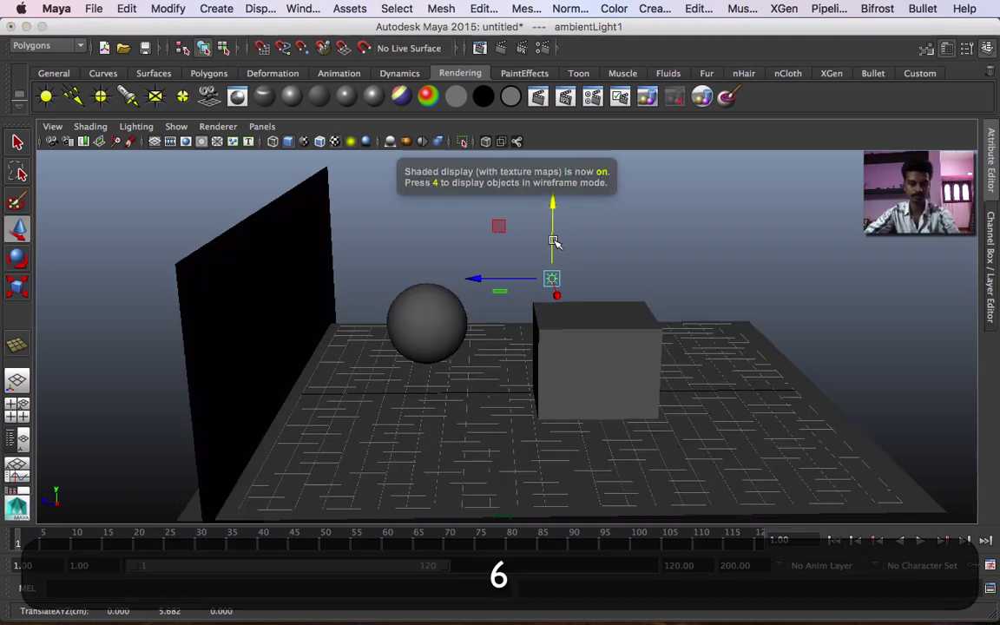
key("7")
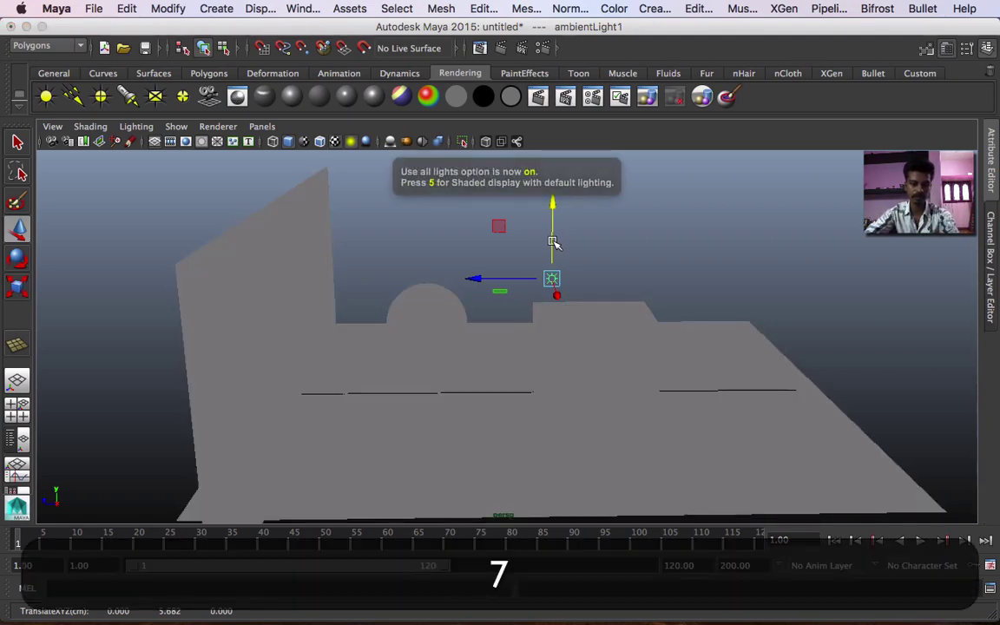
key("6")
left_click_drag(575, 309, 503, 264, "alt")
- Switch the viewport renderer to Legacy Default Viewport and light the scene with all lights
left_click(227, 127)
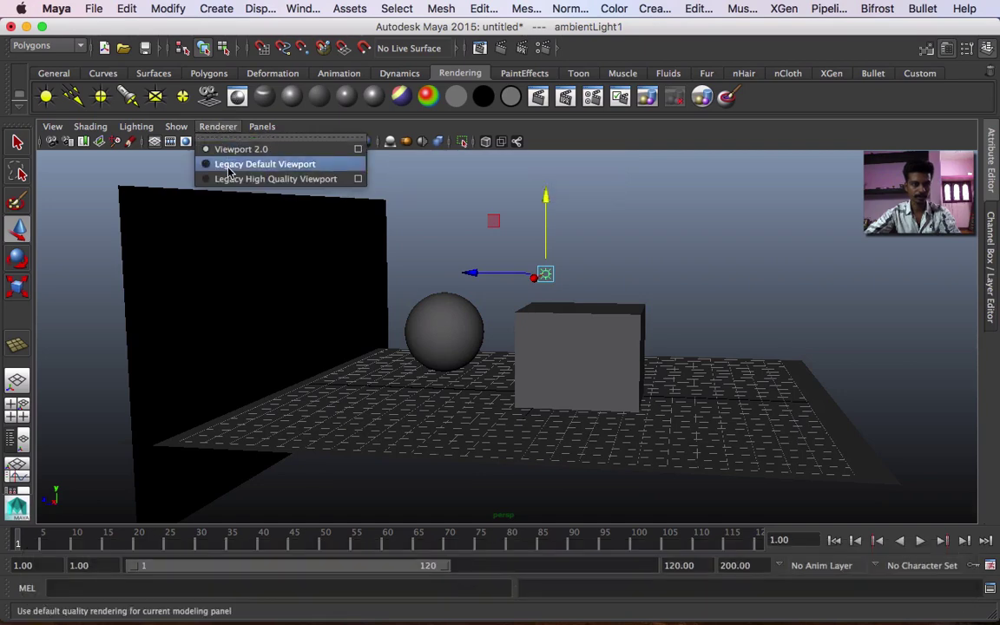
left_click(230, 165)
left_click_drag(680, 375, 656, 399, "alt")
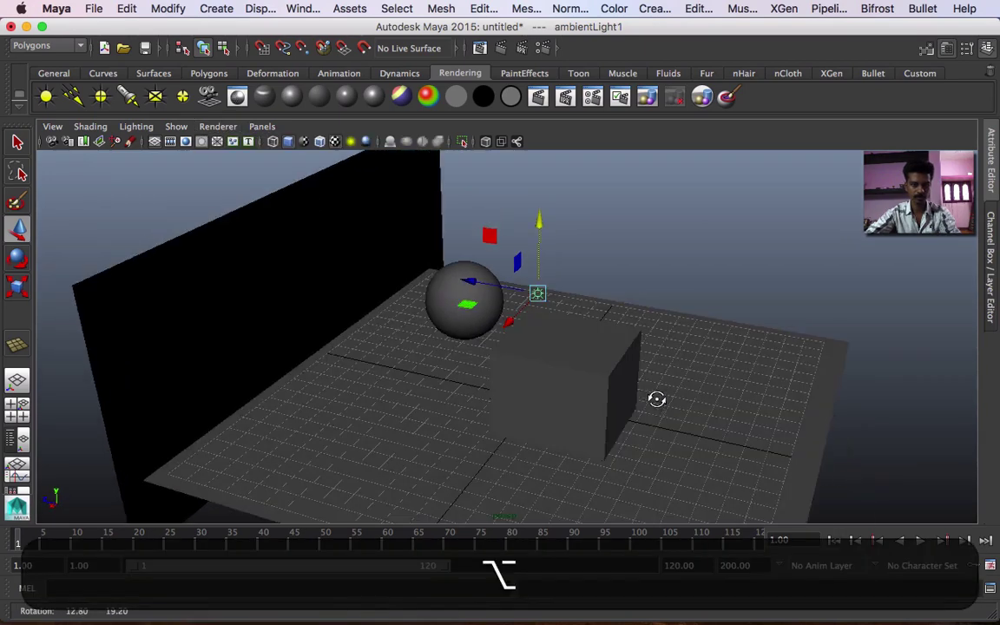
key("7")
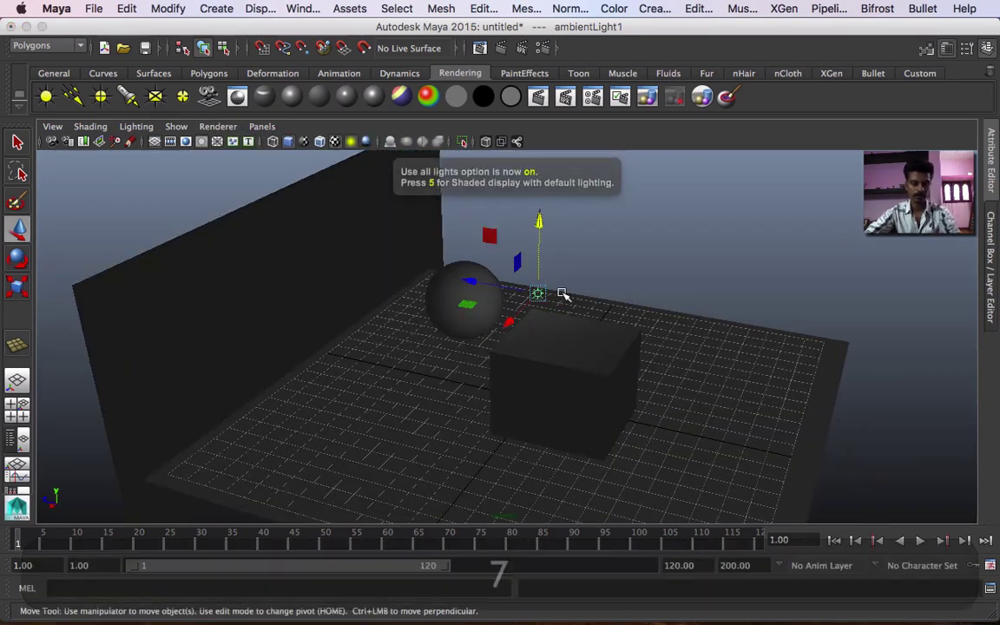
- Raise the ambient light high above the cube, to about 14.5 in Y, and examine the shading of the objects
left_click_drag(537, 251, 536, 78)
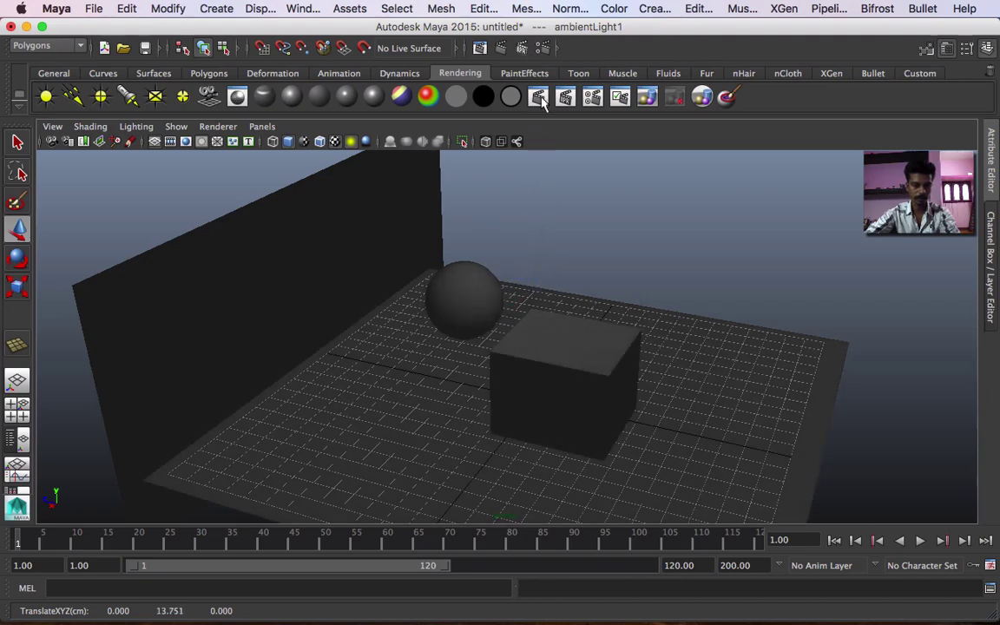
left_click_drag(640, 375, 633, 404, "alt")
left_click_drag(515, 198, 515, 283)
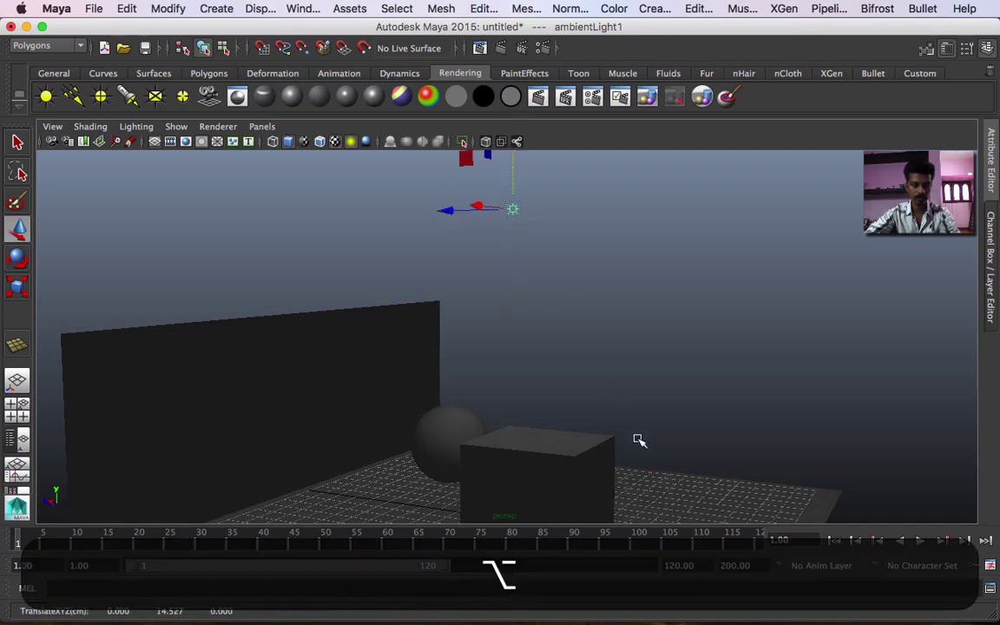
left_click_drag(640, 440, 591, 368, "alt")
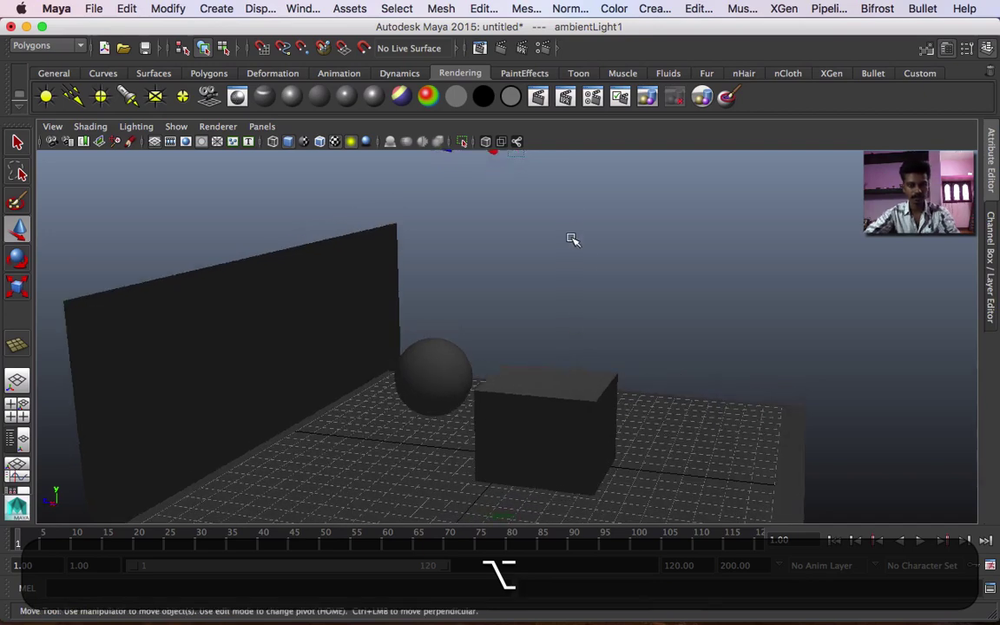
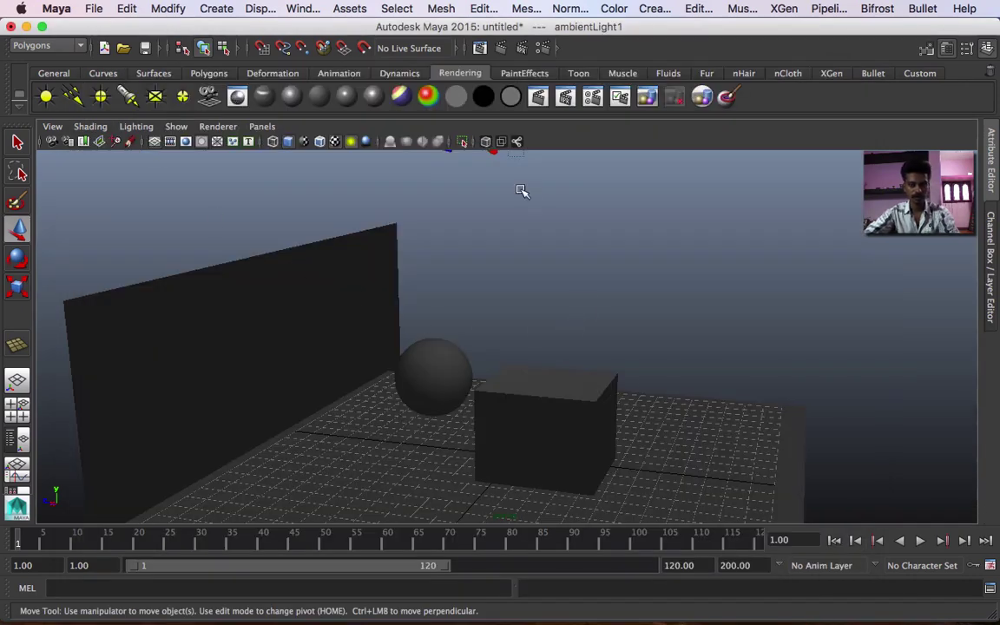
- Delete the ambient light and return the viewport to shaded display with default lighting
key("BackSpace")
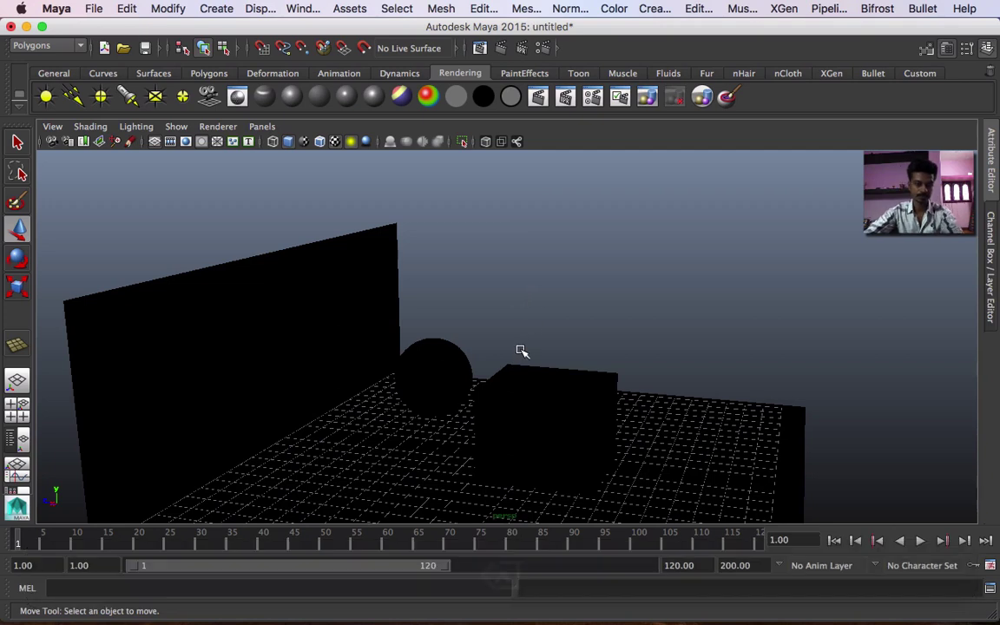
key("7")
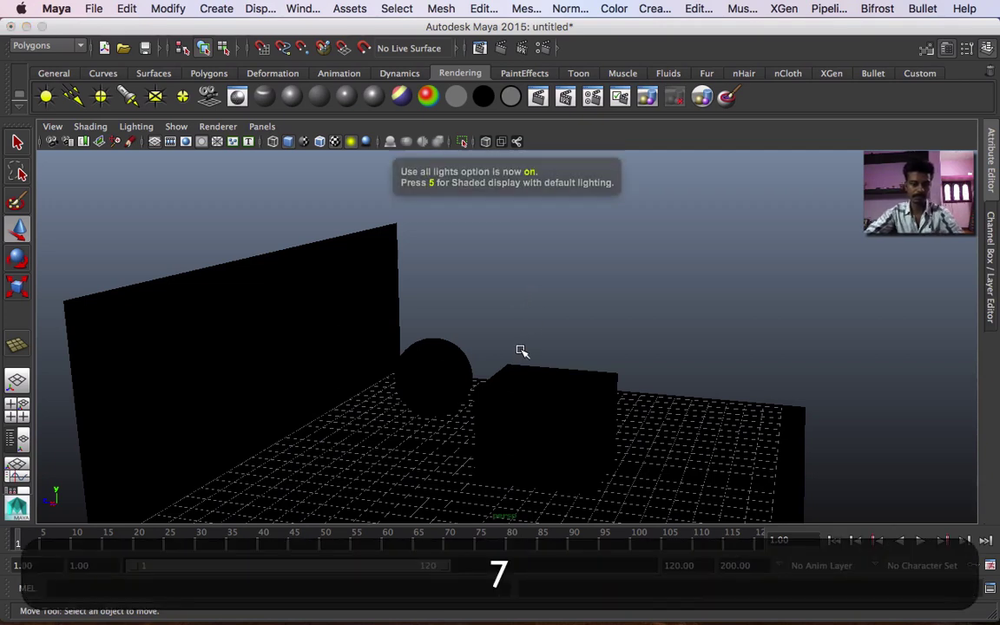
key("5")
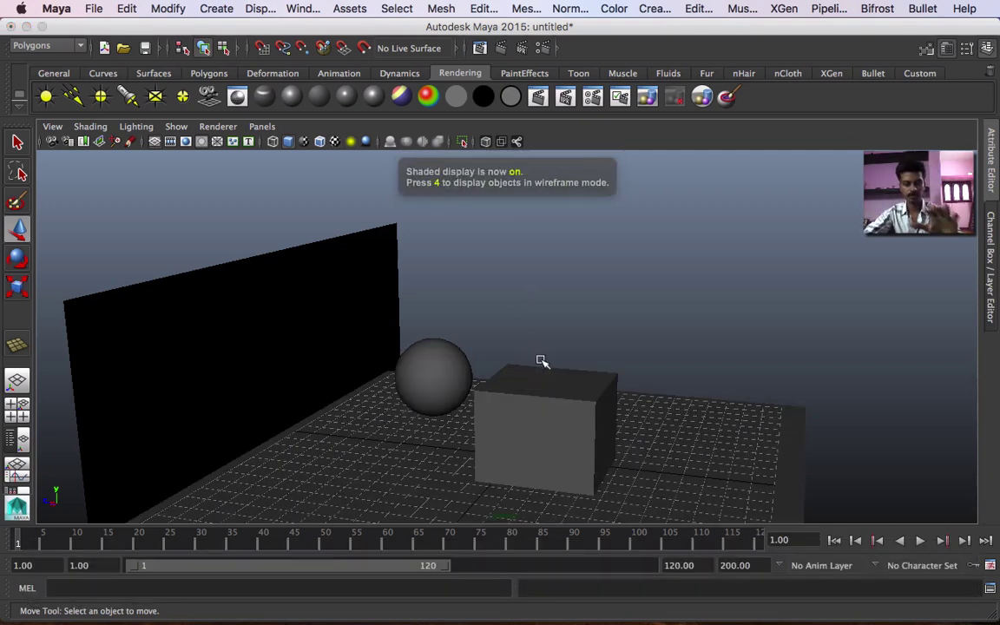
mouse_move(548, 368)
left_mouse_down("alt")
mouse_move(491, 377)
mouse_move(552, 372)
mouse_move(536, 371)
mouse_move(544, 375)
left_mouse_up("alt")
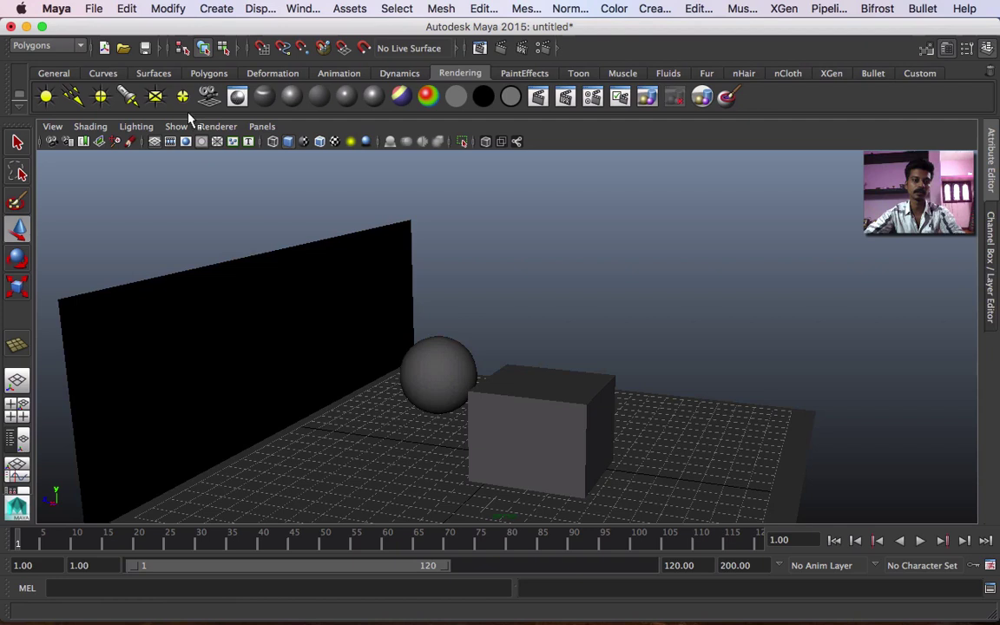
- Create a directional light, raise it to about 6.9 in Y and scale it uniformly to about 4.6
left_click(74, 97)
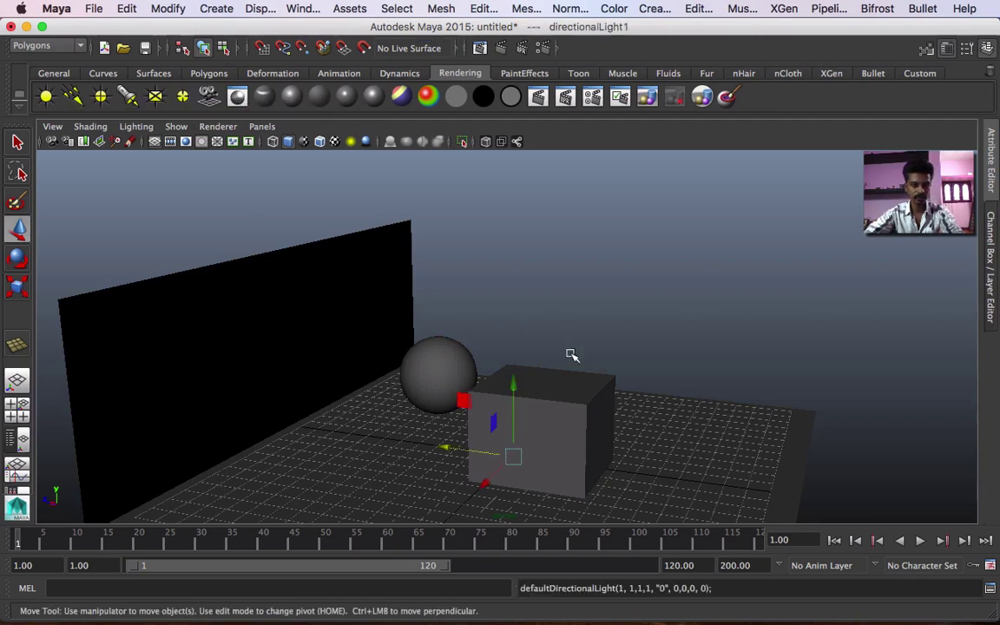
left_click_drag(515, 394, 515, 242)
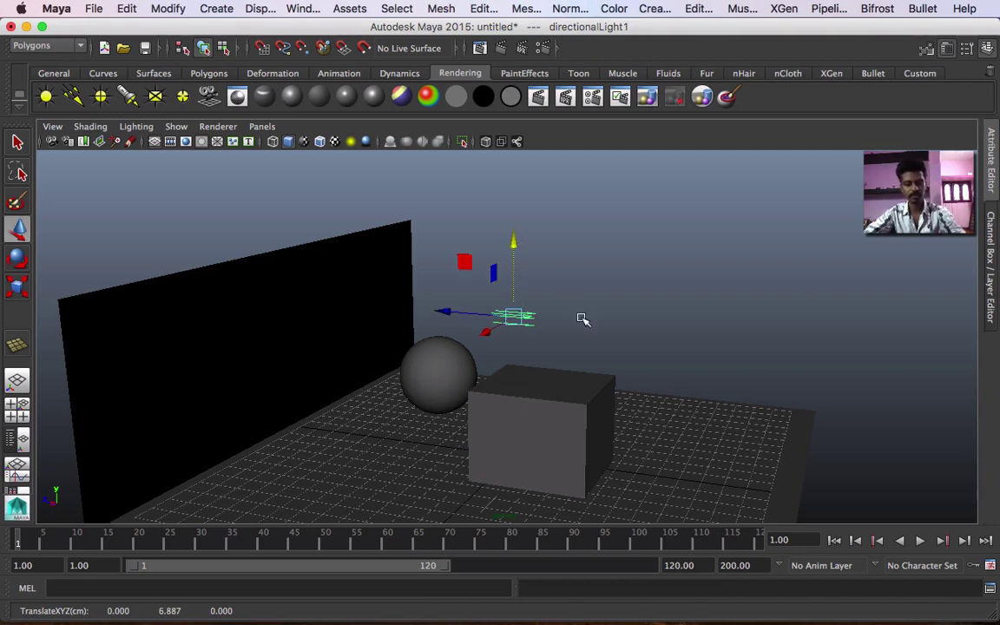
key("r")
middle_click_drag(543, 326, 592, 341)
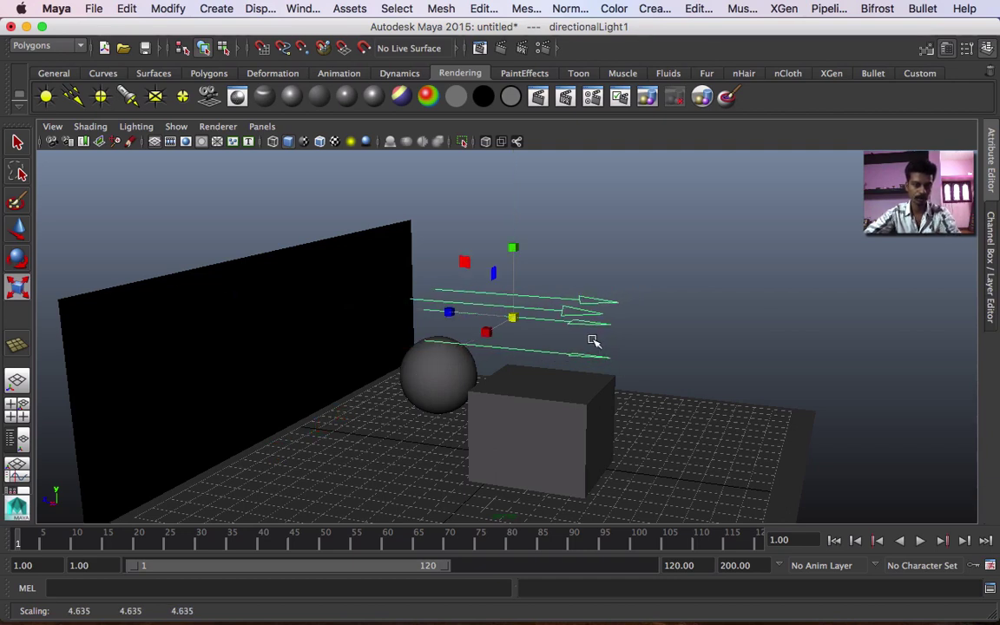
- Rotate the directional light to about -31° in X and 187° in Y so it points down toward the wall
key("e")
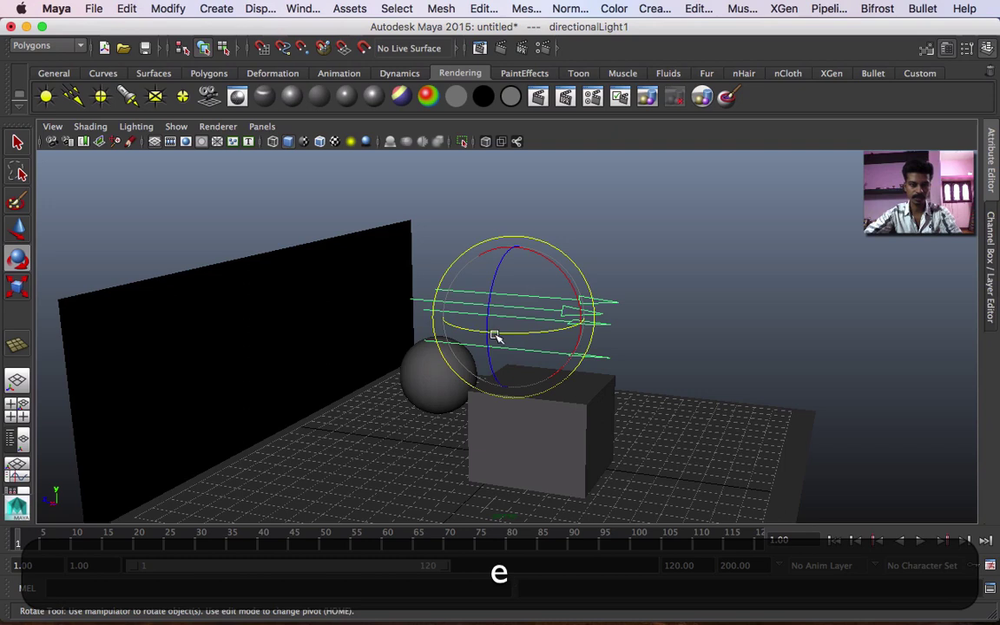
left_click_drag(468, 329, 554, 327)
left_click_drag(441, 226, 448, 267)
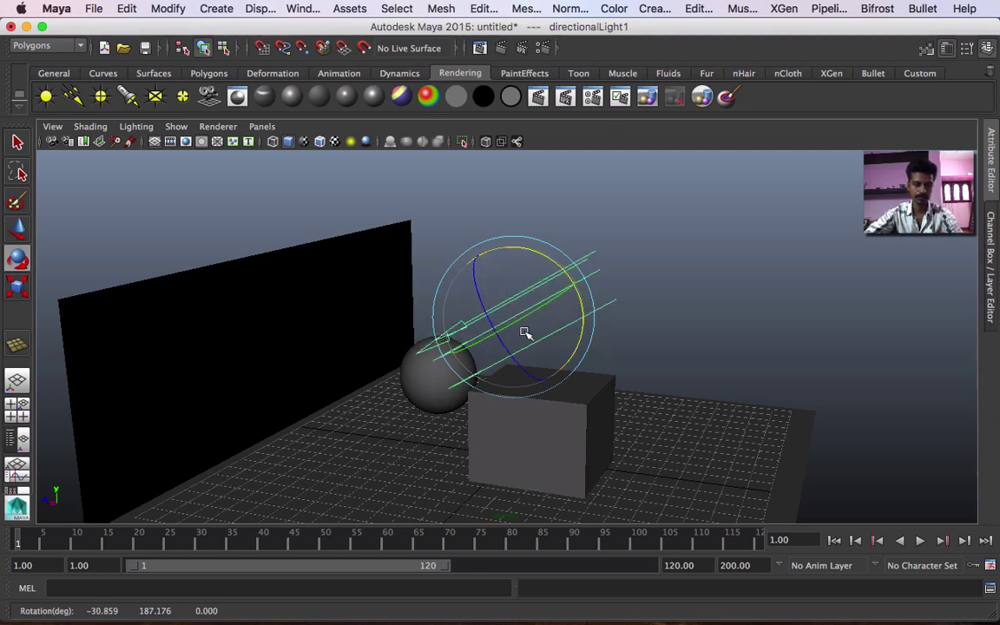
- Move the directional light along Z away from the wall to about -12.1 and display the scene with all lights
key("w")
left_click_drag(571, 337, 705, 351)
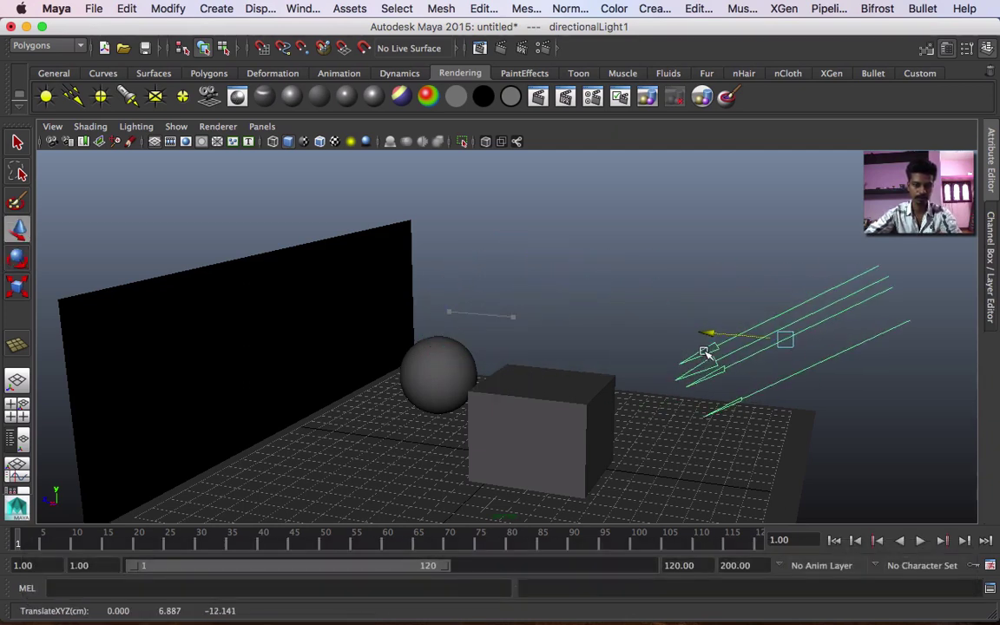
key("7")
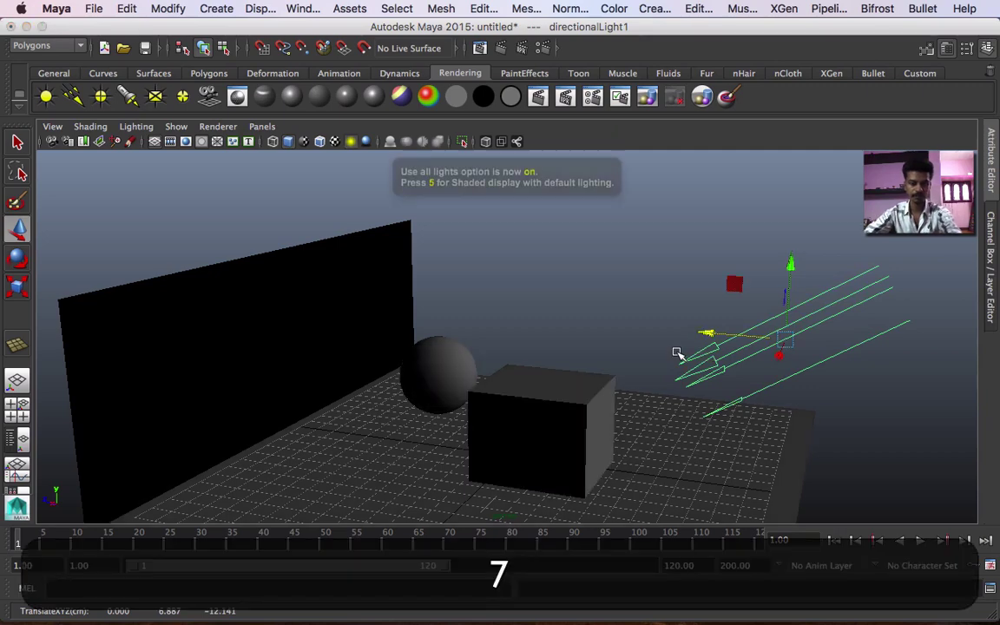
- Fine-tune the directional light's rotation to about -30° in X, 190.5° in Y and 2° in Z
key("e")
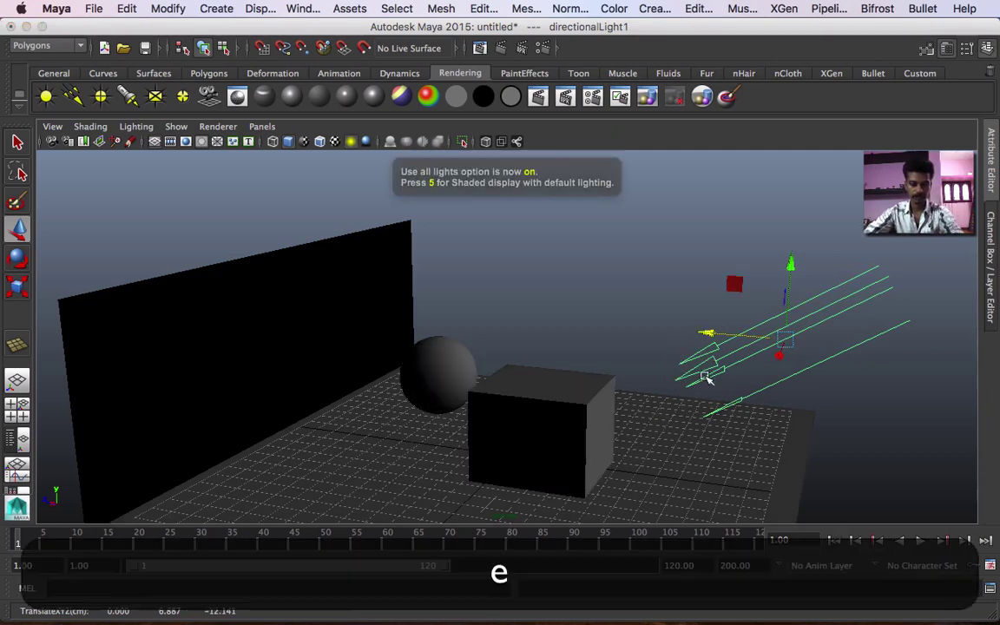
left_click_drag(714, 335, 763, 369)
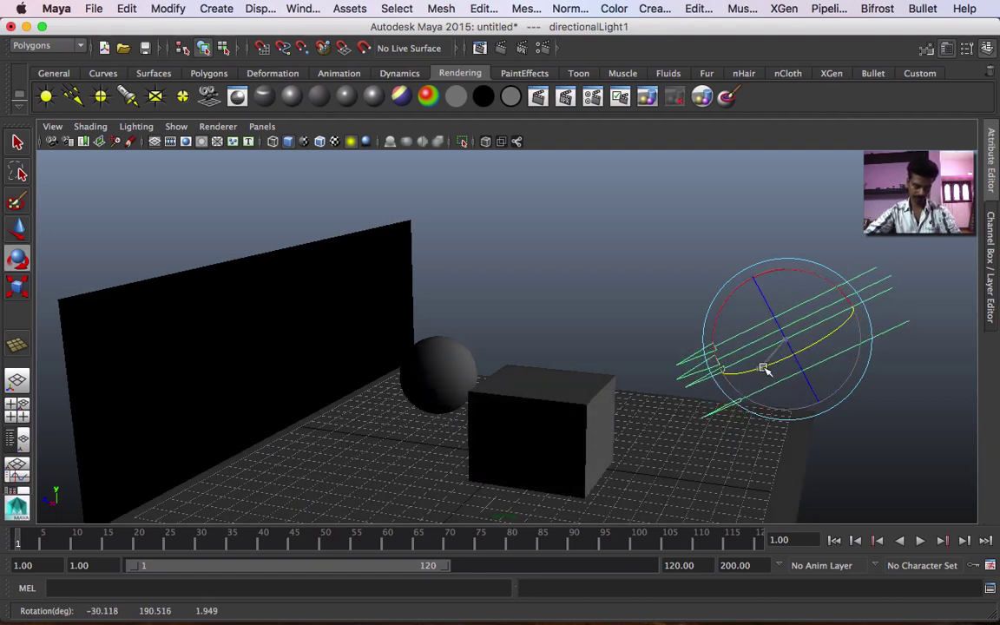
key("w")
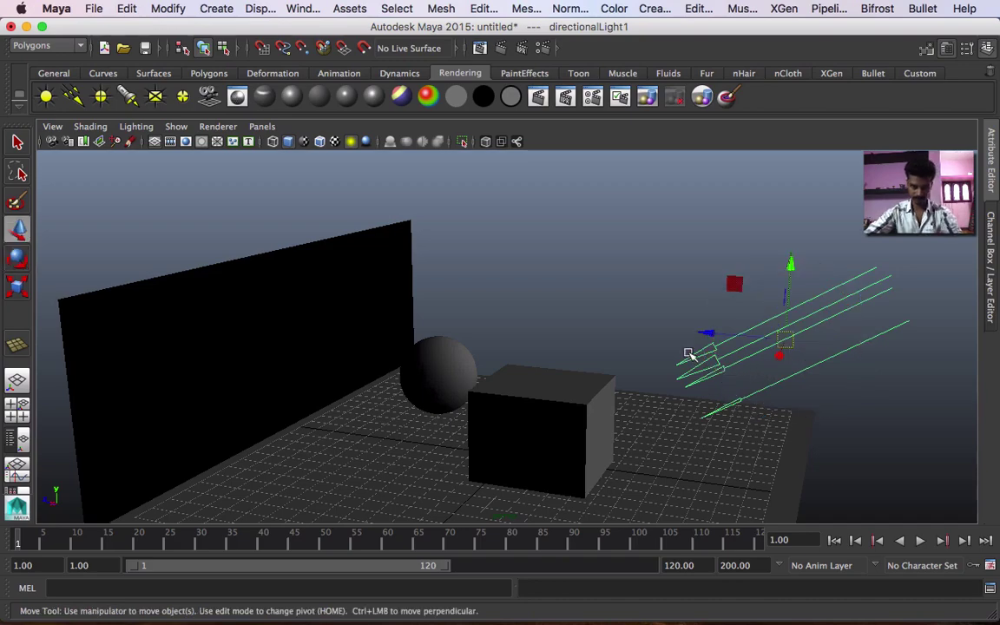
- Frame the cube and sphere closely, check the Maya Software render of the perspective view, and close the render window
left_click_drag(627, 379, 625, 347, "alt")
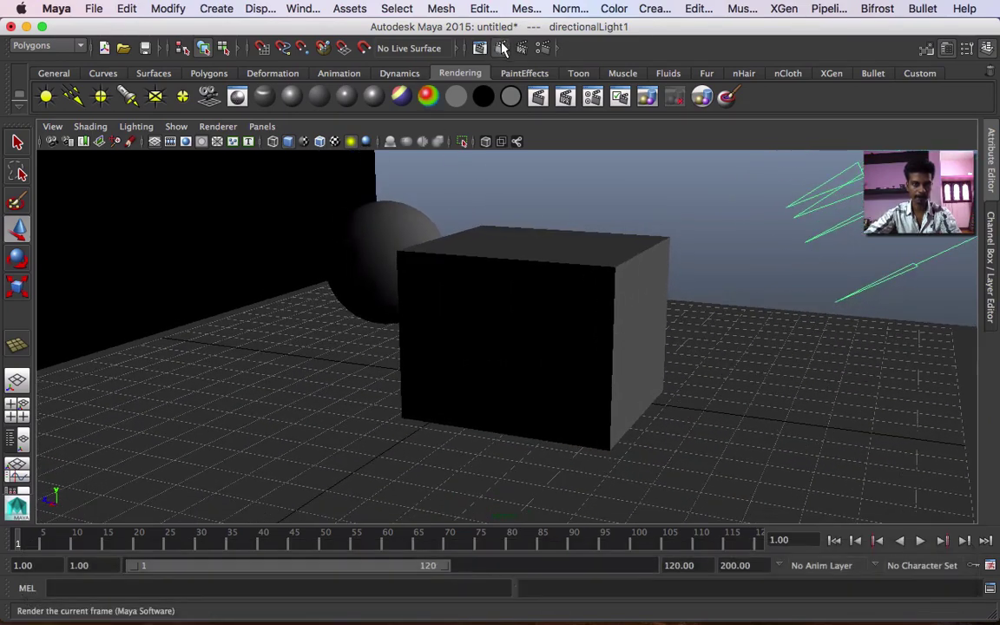
left_click(479, 48)
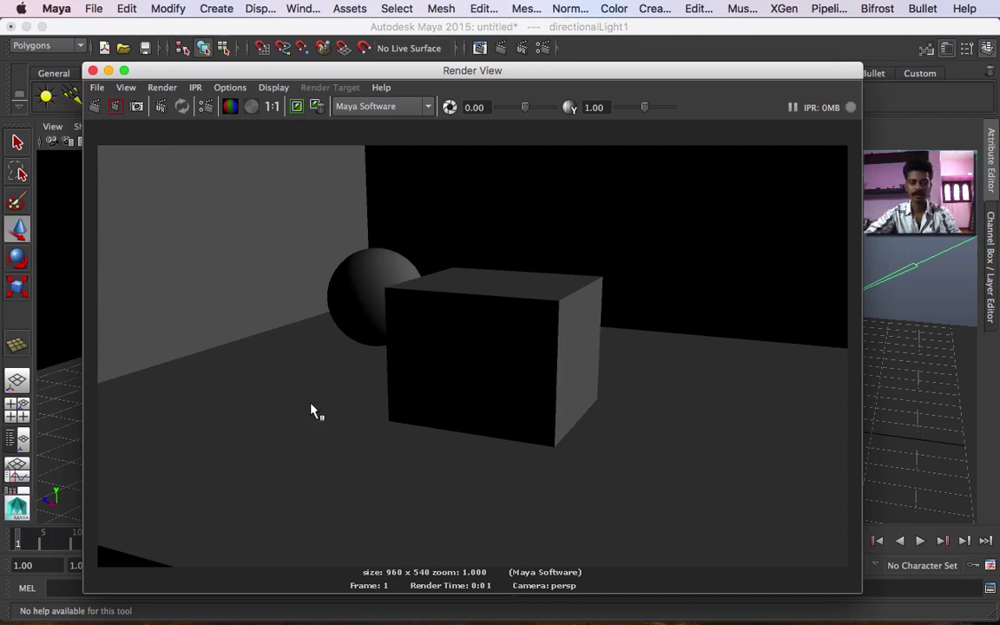
left_click(93, 71)
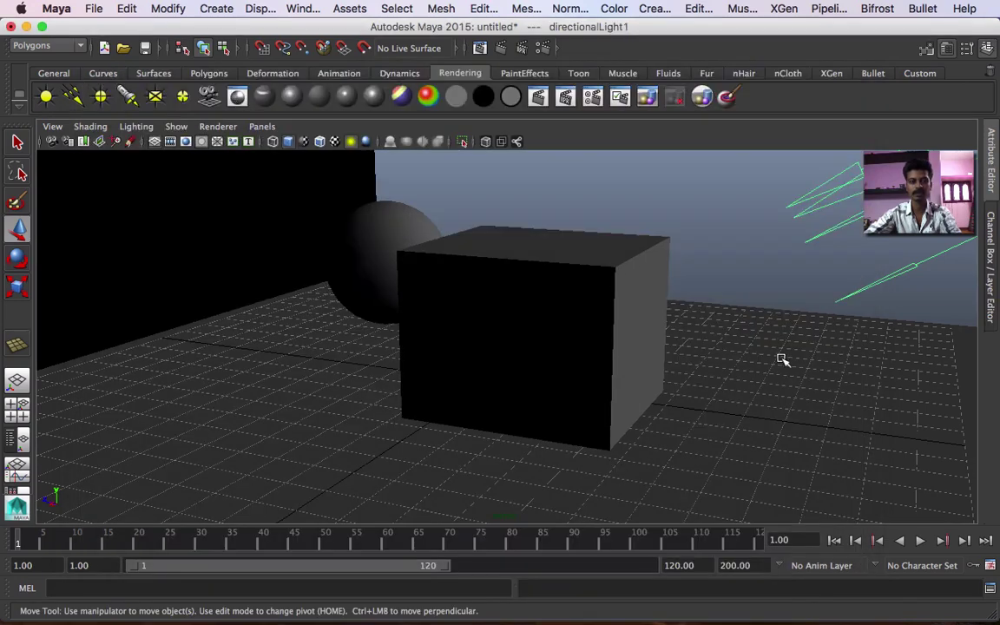
left_click(856, 189)
left_click(856, 189)
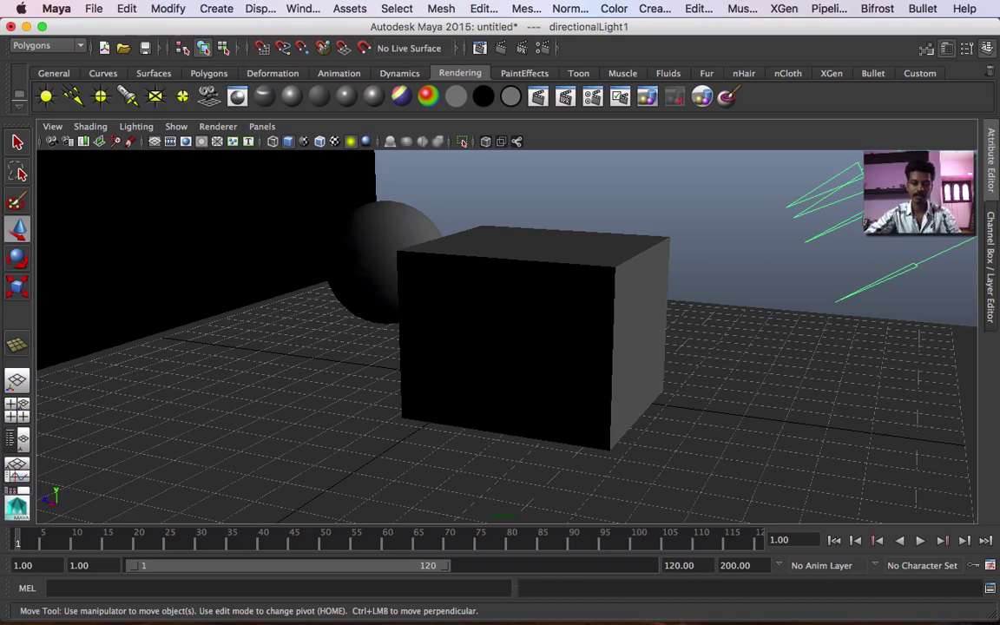
- Show the directional light's attributes
left_click(990, 161)
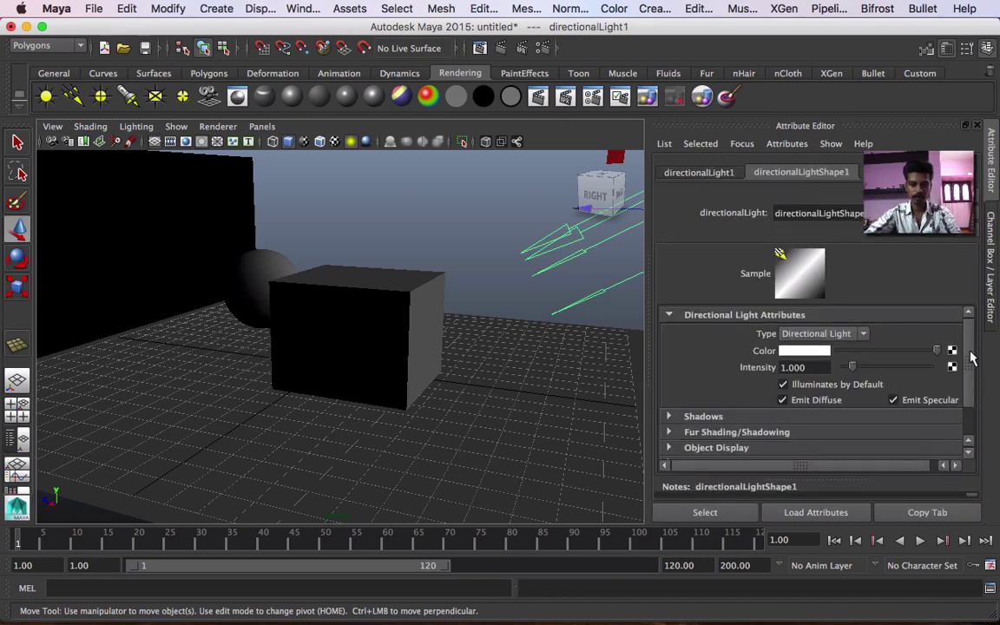
left_click(482, 222)
left_click(556, 248)
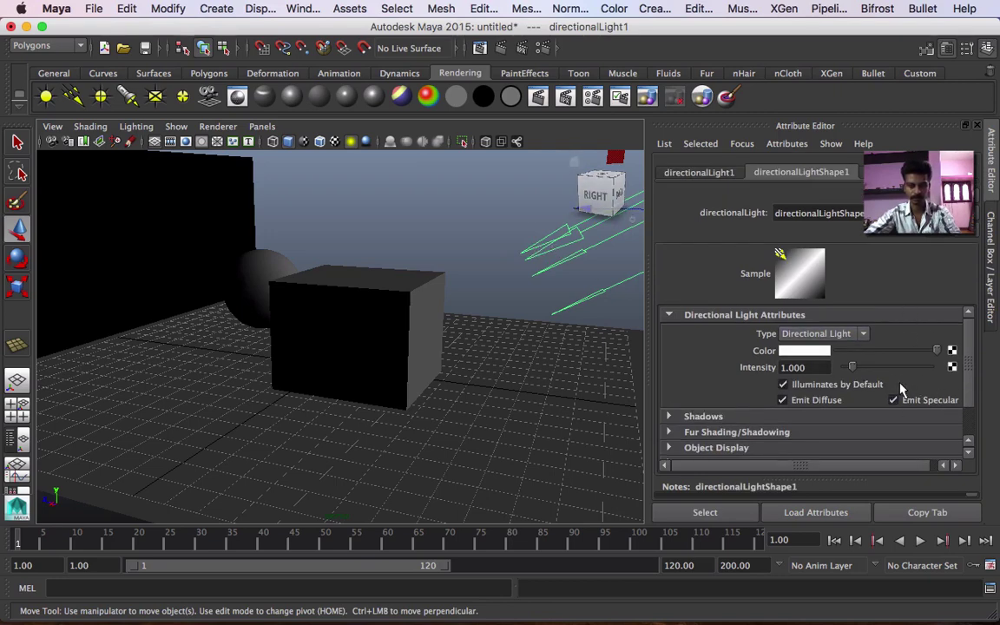
- Try Ambient Light as the selected light's type and set it back to Directional Light
left_click(842, 336)
left_click(842, 347)
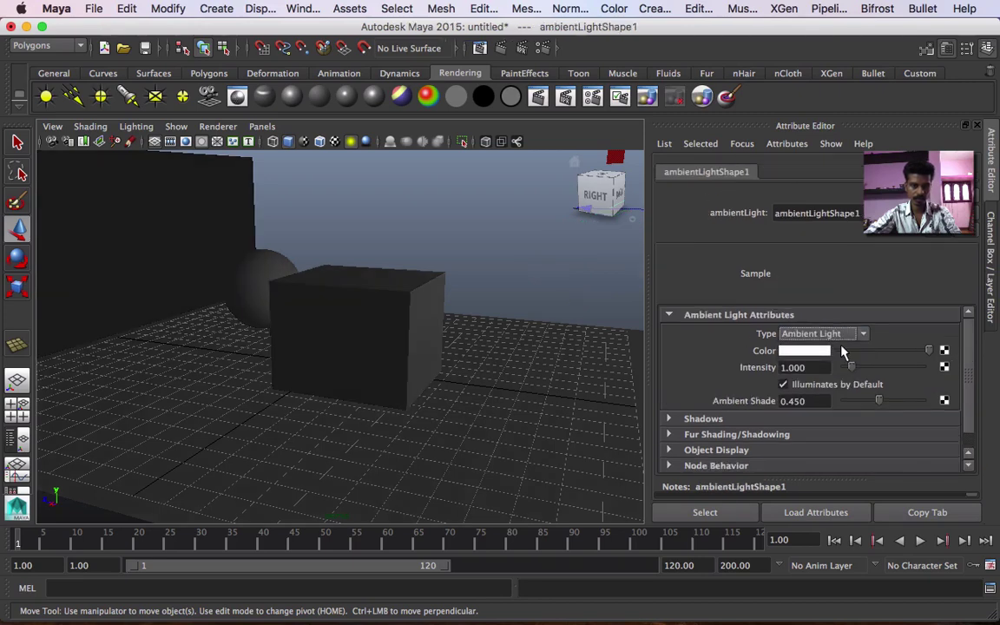
left_click(840, 335)
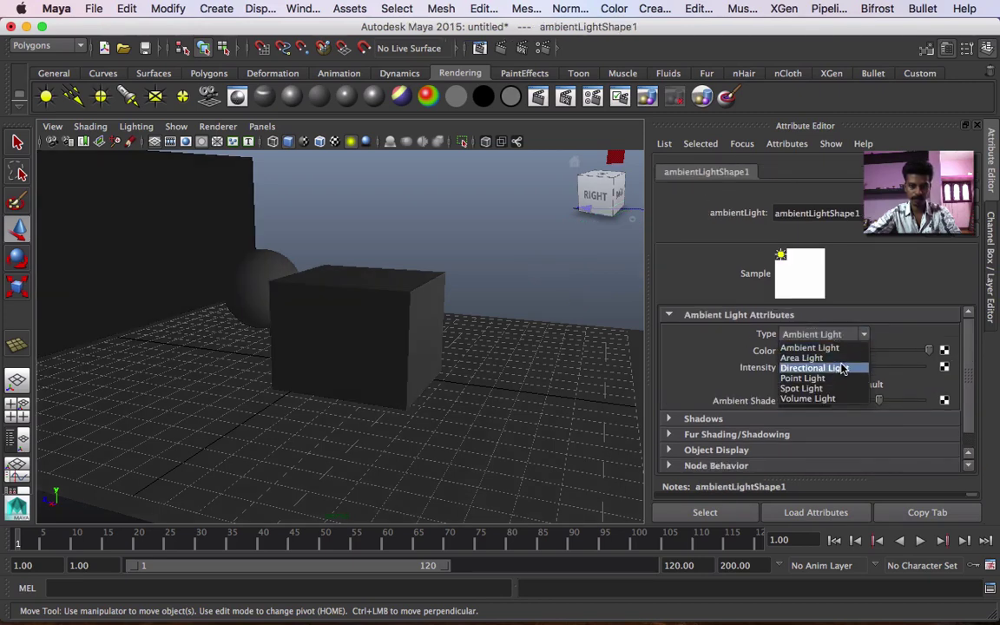
left_click(841, 368)
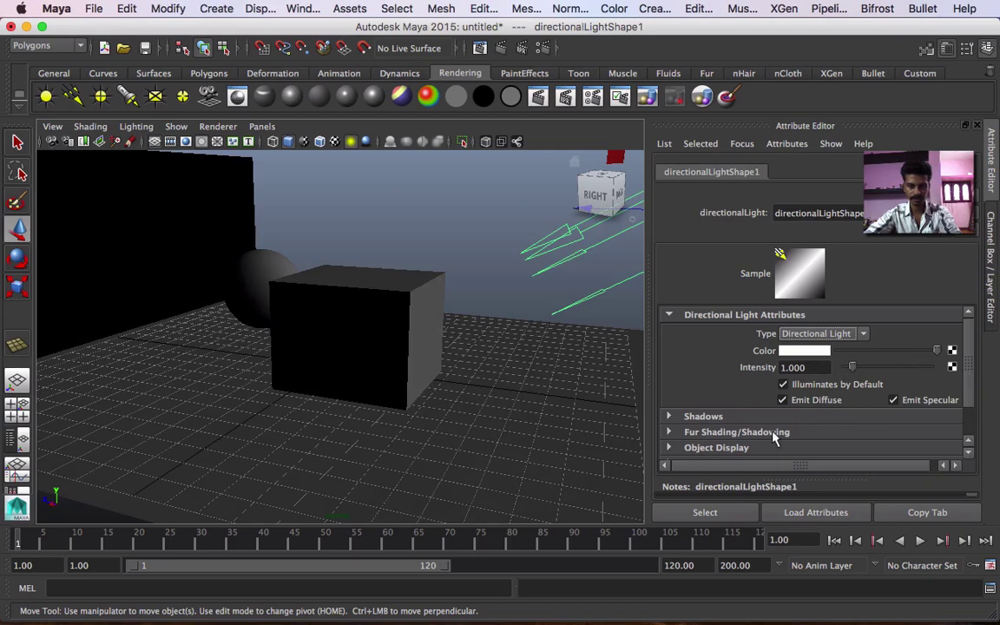
- Expand the directional light's shadow settings and enable depth map shadows
left_click(703, 416)
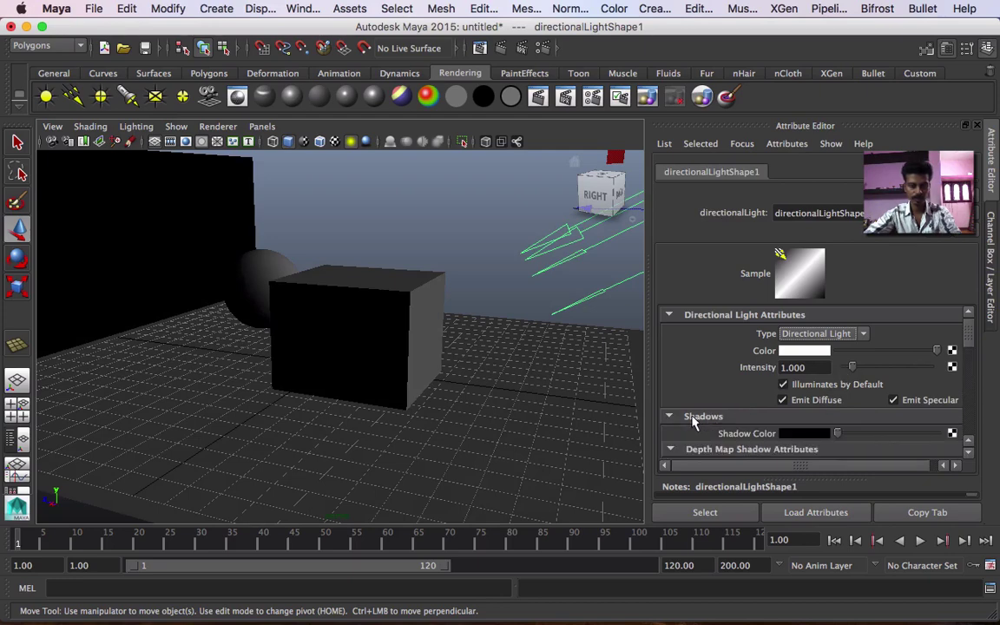
scroll(963, 347, "down", 3)
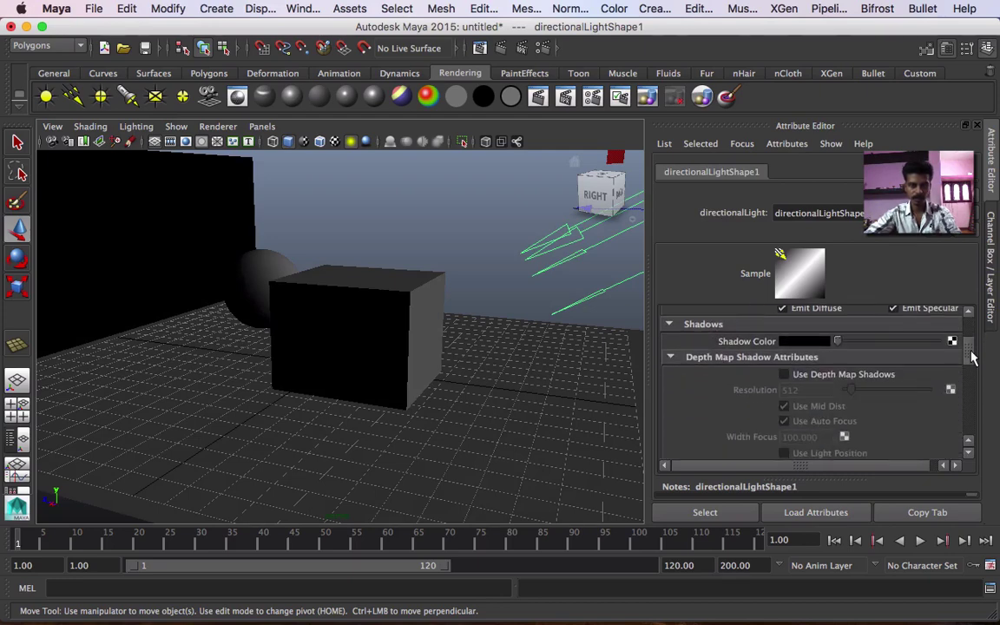
scroll(967, 345, "up", 2)
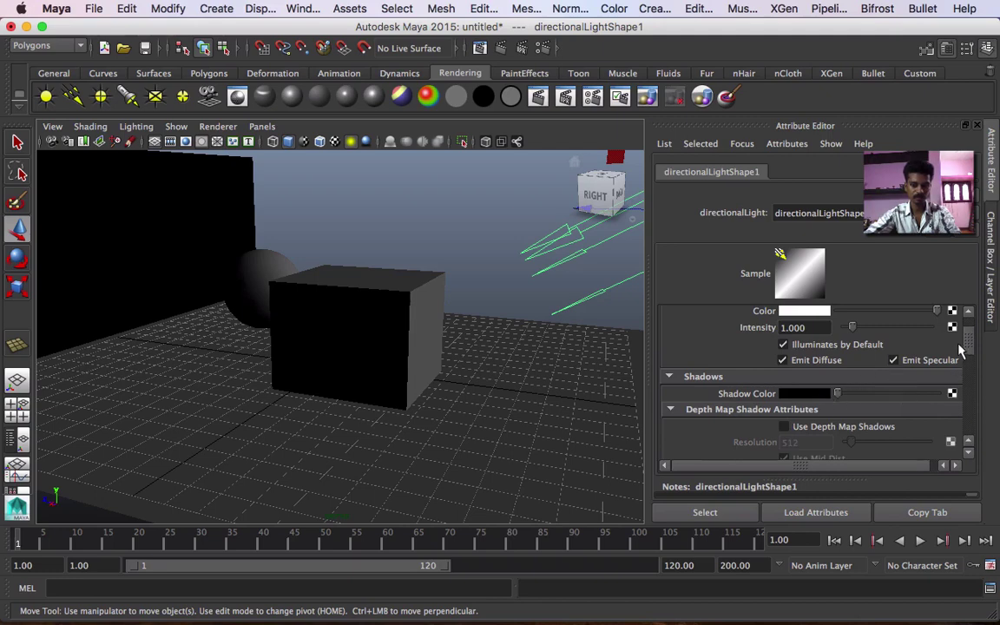
scroll(963, 351, "down", 3)
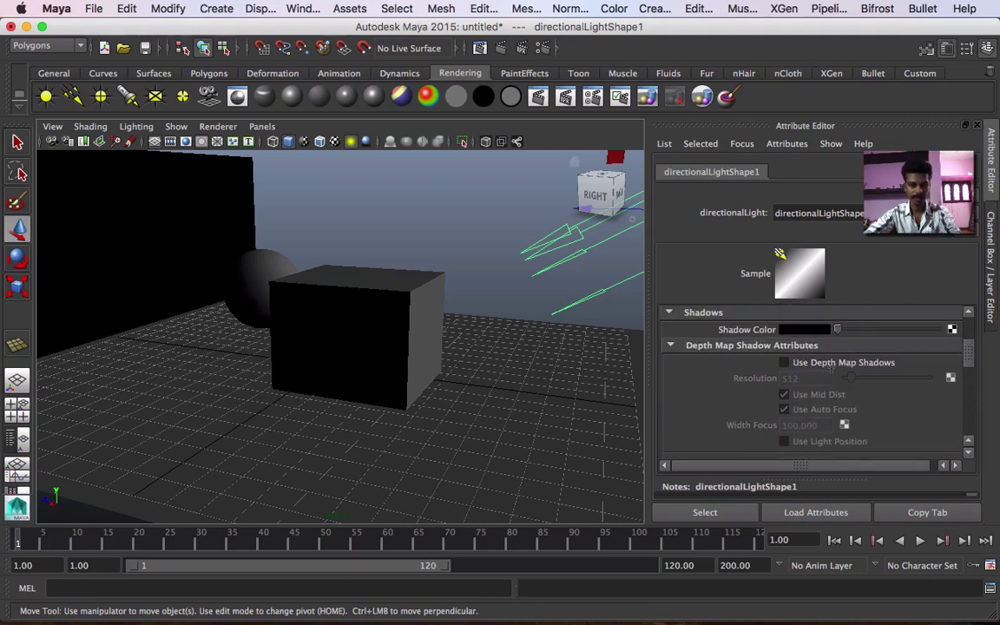
left_click(785, 364)
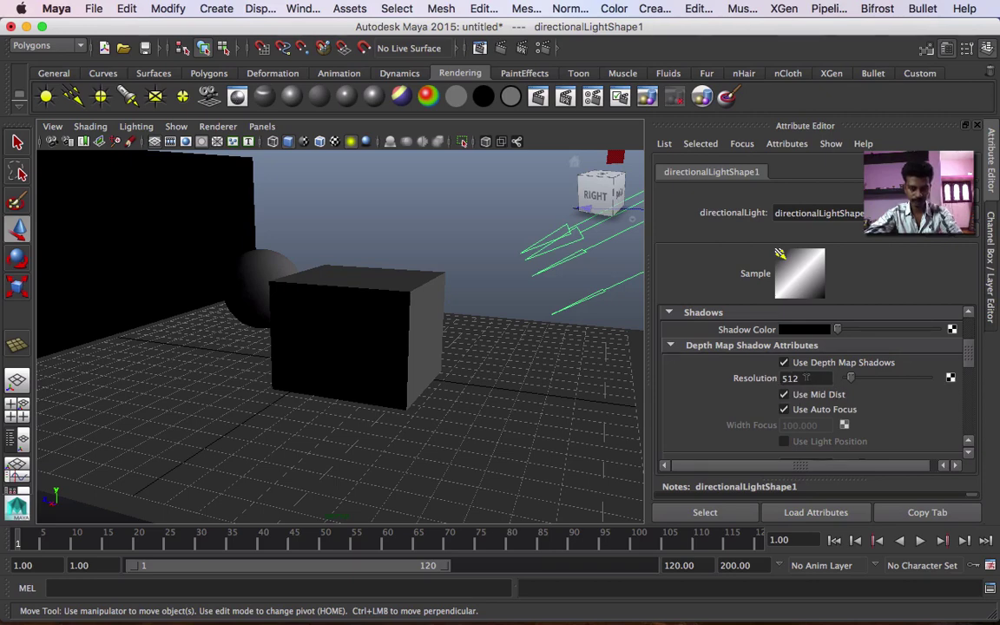
- Try a depth map shadow resolution of 2274 and set it back to 512
mouse_move(852, 382)
left_mouse_down()
mouse_move(896, 384)
mouse_move(869, 384)
left_mouse_up()
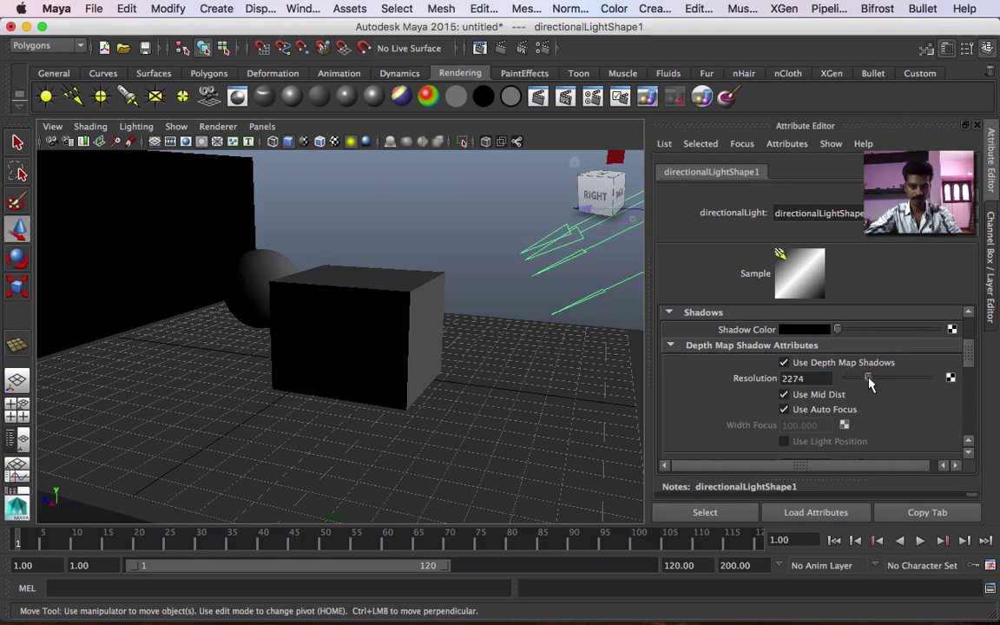
double_click(805, 378)
type("512")
key("Return")
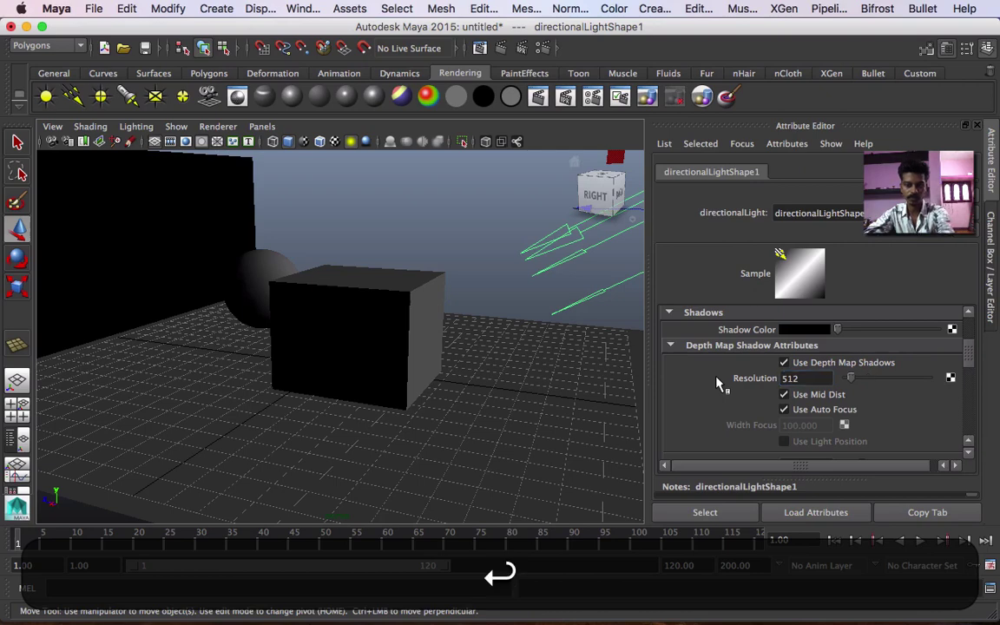
- Try ray trace shadows on the directional light and switch it back to depth map shadows
left_click_drag(971, 360, 972, 413)
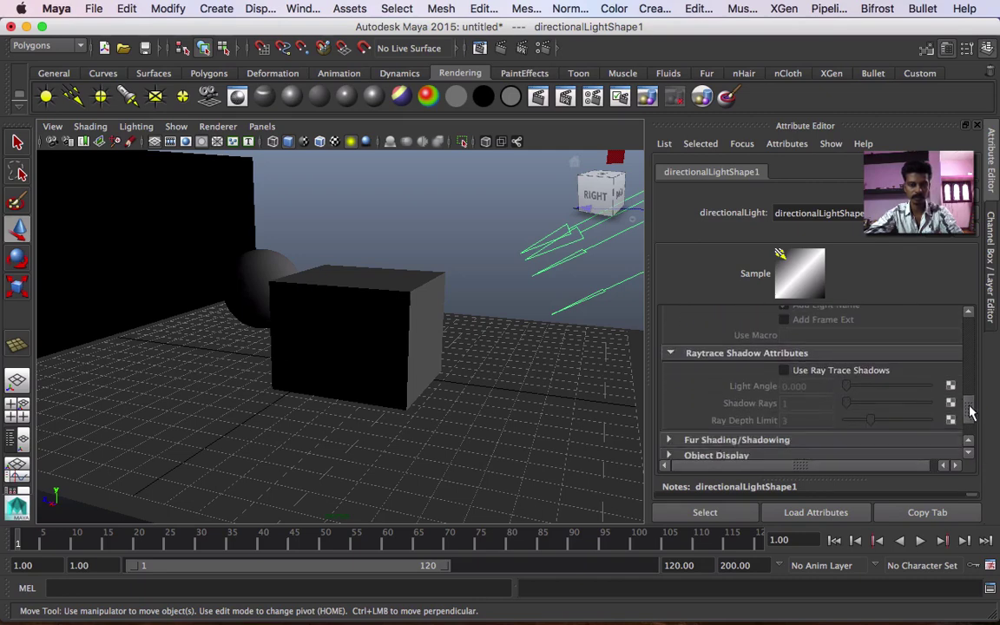
left_click(810, 373)
mouse_move(969, 405)
left_mouse_down()
mouse_move(969, 328)
mouse_move(970, 345)
left_mouse_up()
left_click(784, 381)
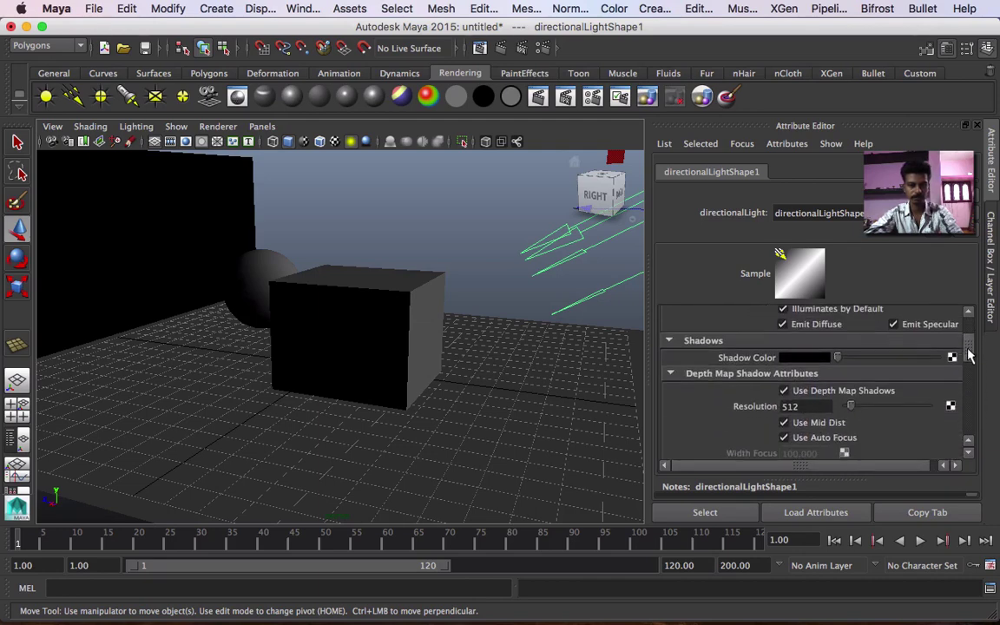
- Hide the light's attributes, render the perspective view, and place the render window clear of the wall
left_click(992, 178)
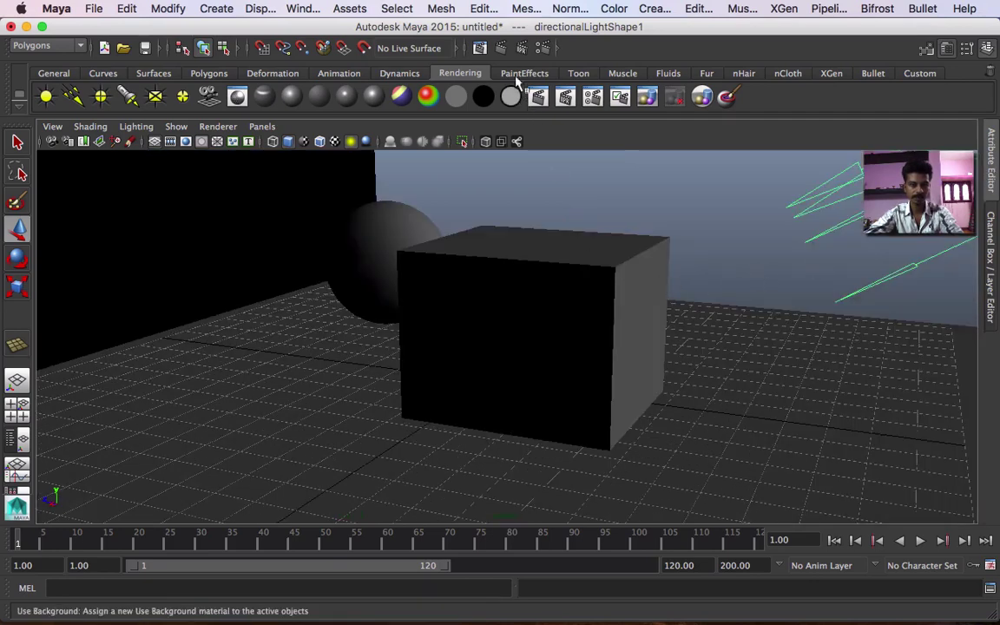
left_click(503, 50)
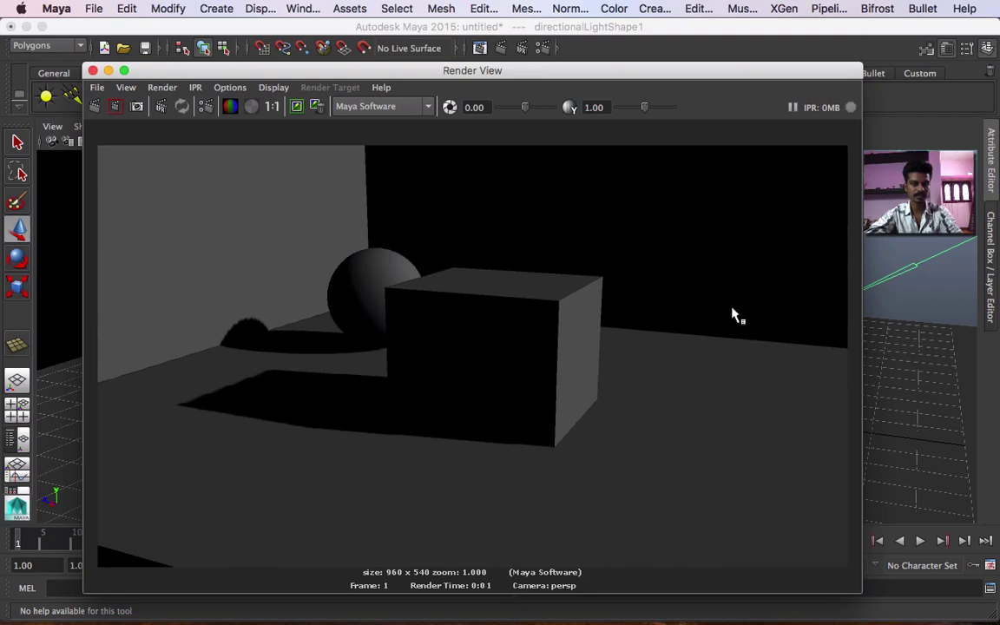
left_click(925, 349)
left_click_drag(287, 71, 757, 78)
- Move the wall farther from the sphere along Z to about 14.4, re-render the view to check the shadows, and close the render
left_click(173, 261)
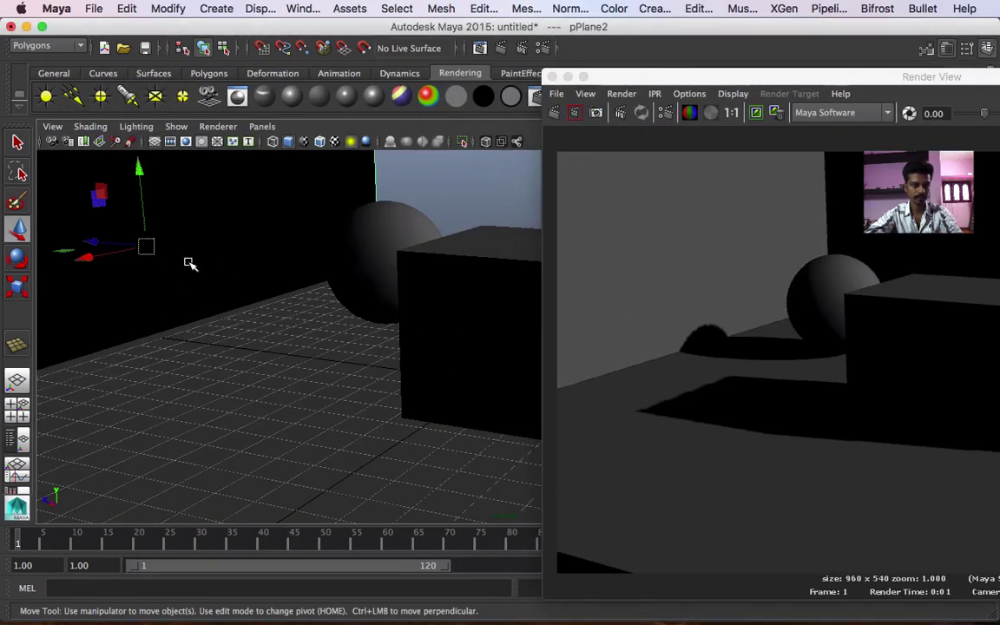
left_click_drag(98, 244, 58, 240)
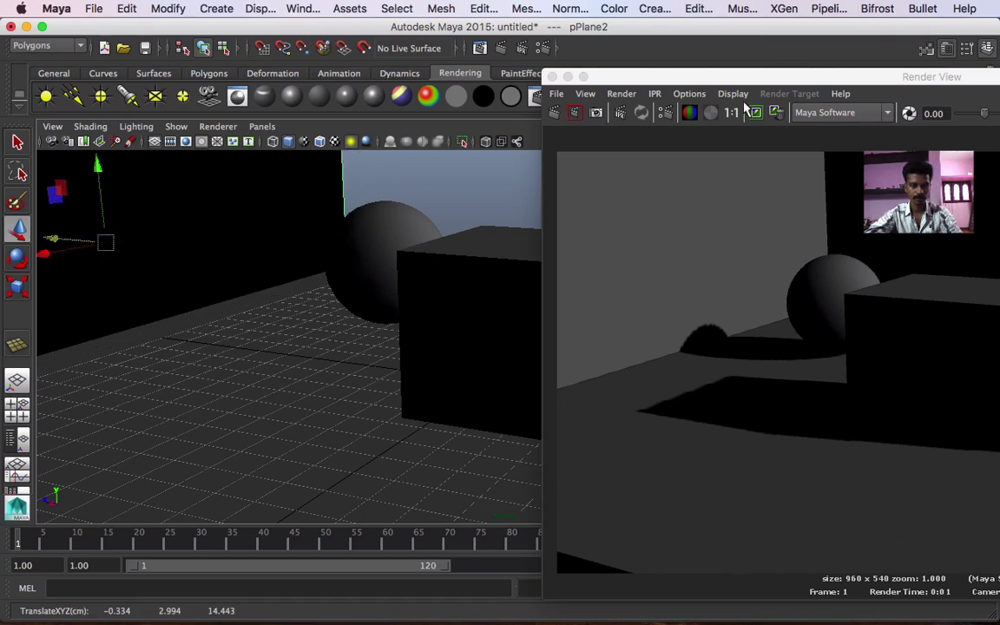
double_click(719, 77)
left_click(201, 83)
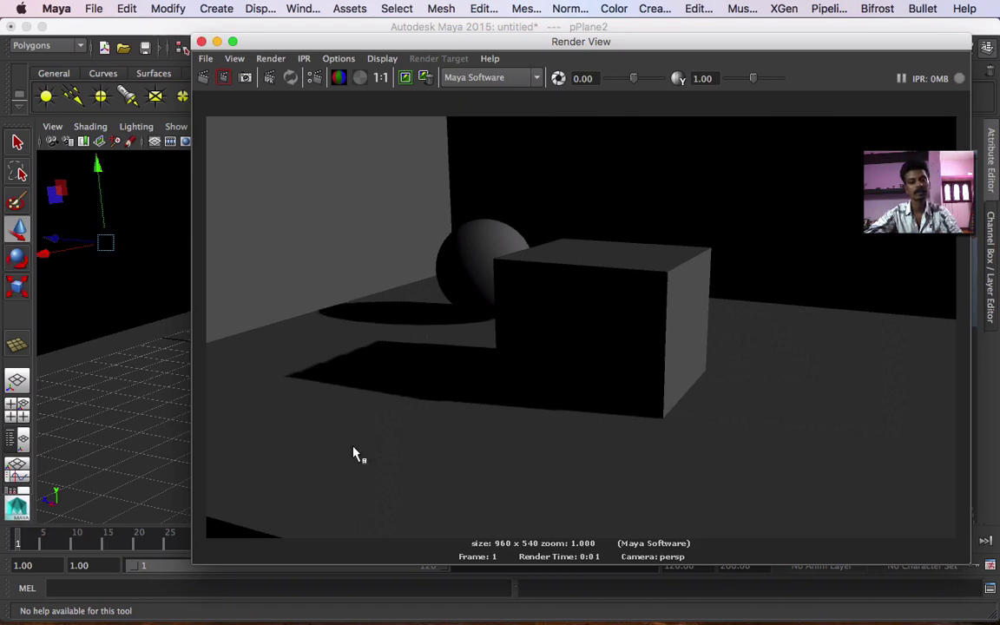
left_click(201, 42)
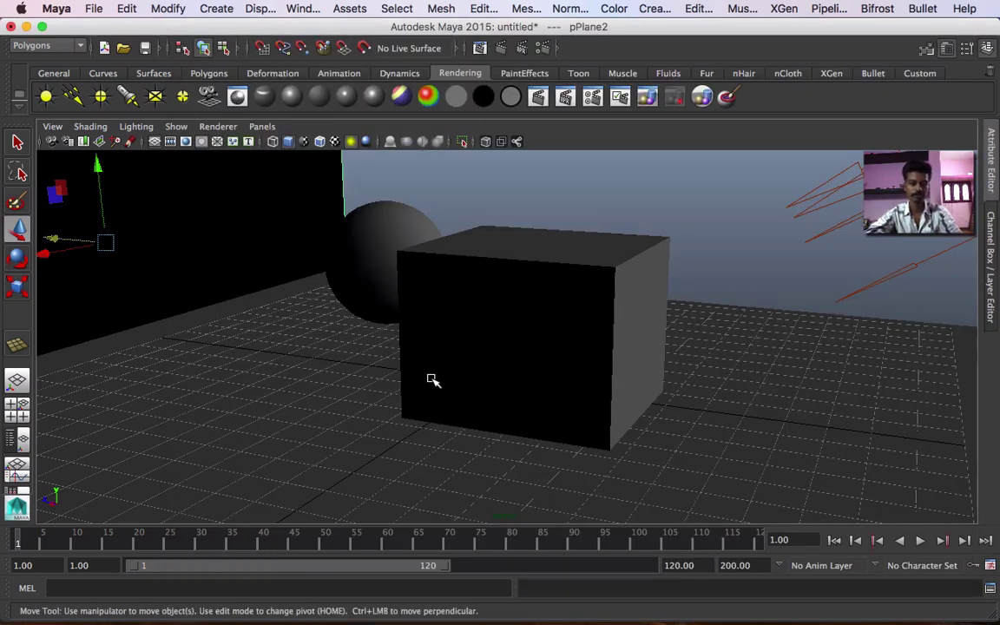
- Start a new empty scene and change the viewport's renderer
left_click(744, 396)
key("super+n")
left_click(515, 324)
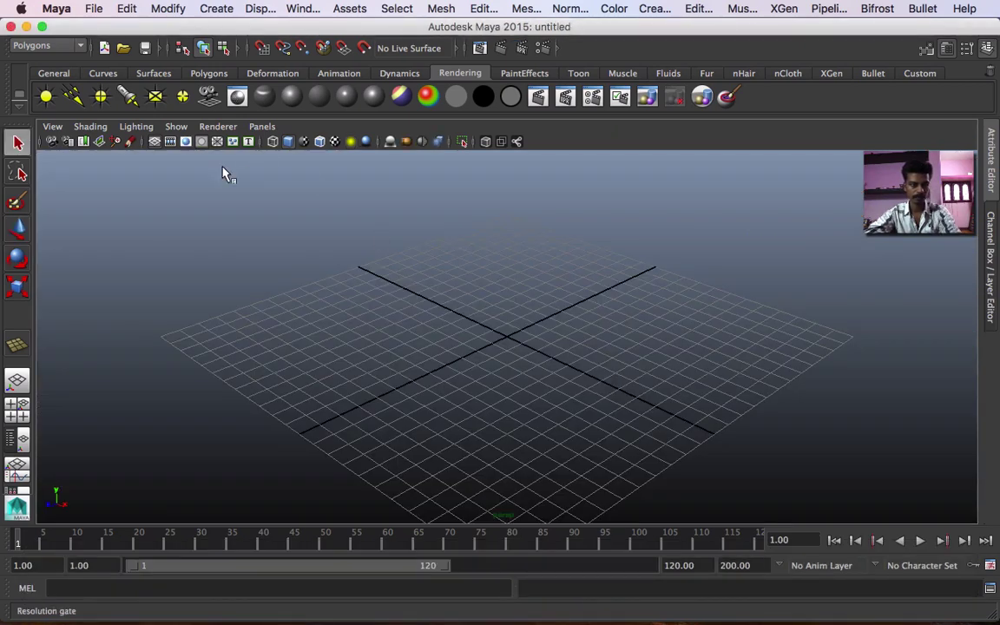
left_click(217, 127)
left_click(228, 170)
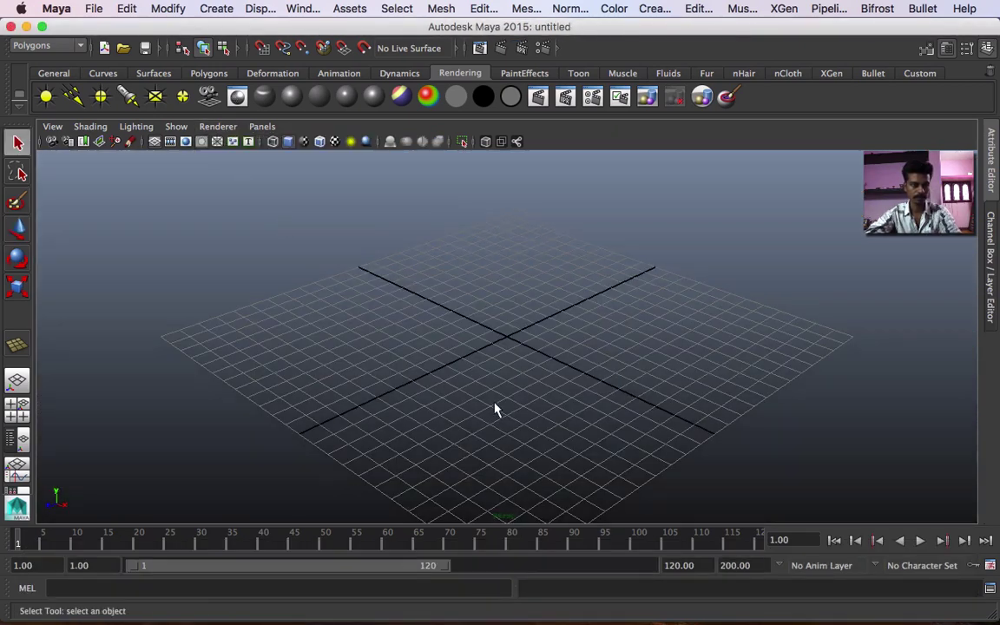
- Create a long, thin and tall polygon cube as a wall across the middle of the grid
left_click_drag(500, 400, 485, 369, "alt")
left_click_drag(500, 349, 507, 290, "alt")
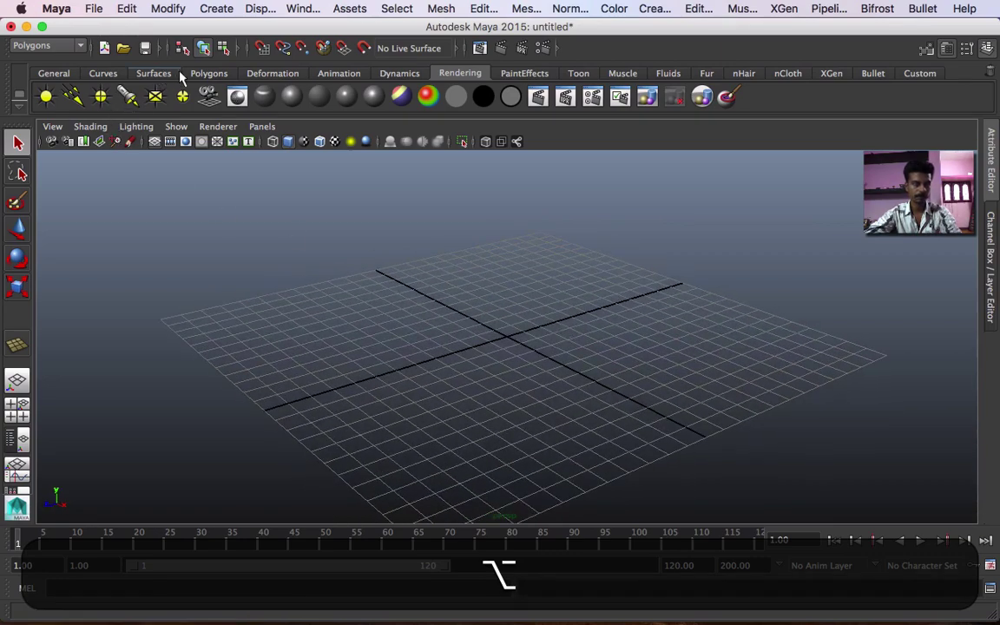
left_click(208, 73)
left_click(75, 96)
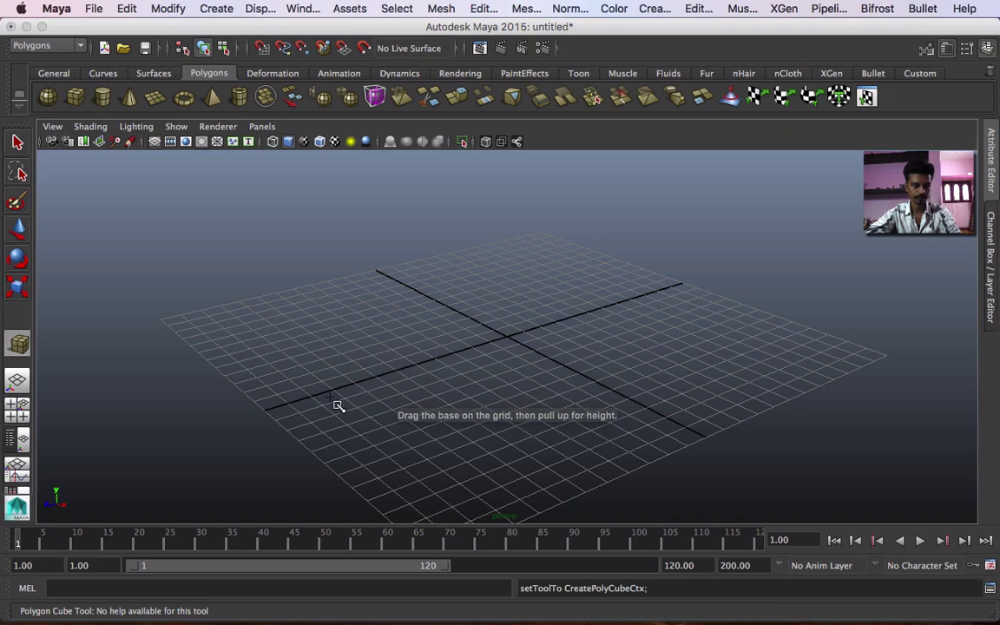
left_click_drag(453, 363, 607, 186)
- Create a tall, narrow polygon cylinder on the grid beside the wall and display its transform channels
left_click_drag(520, 409, 568, 371, "alt")
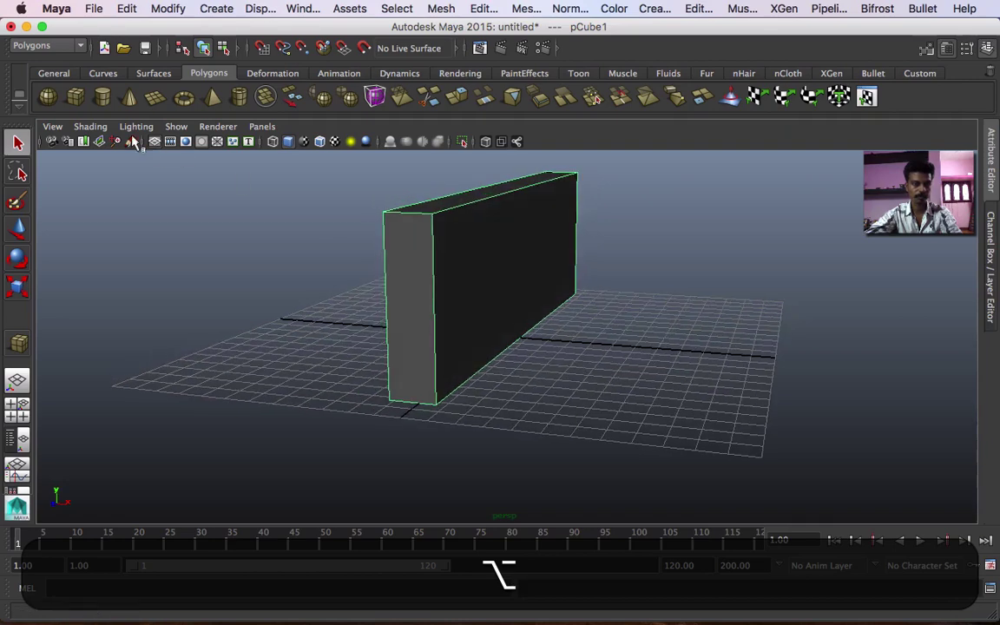
left_click(103, 101)
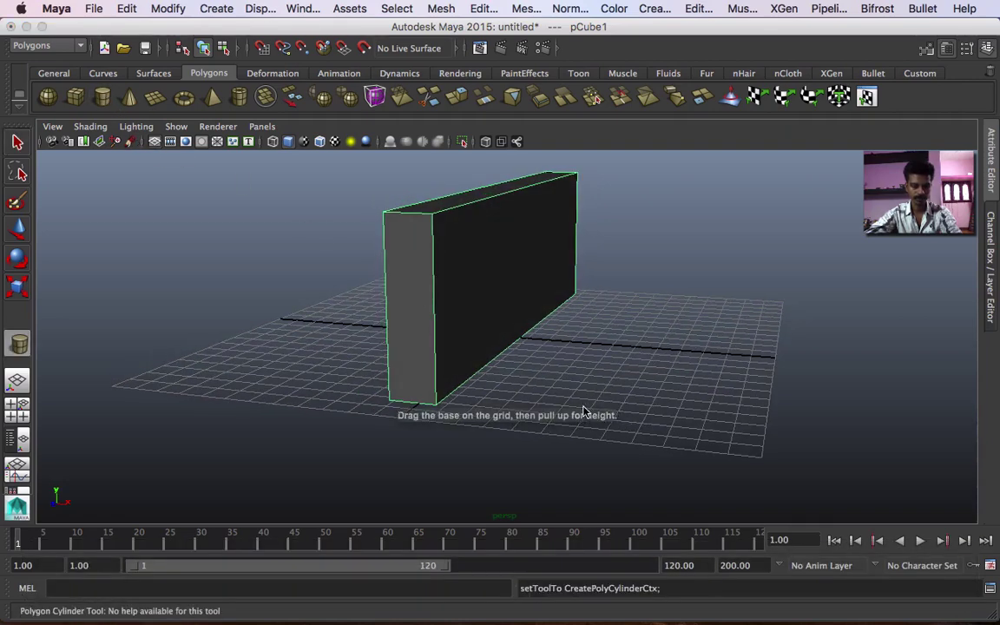
left_click_drag(606, 404, 668, 271)
key("q")
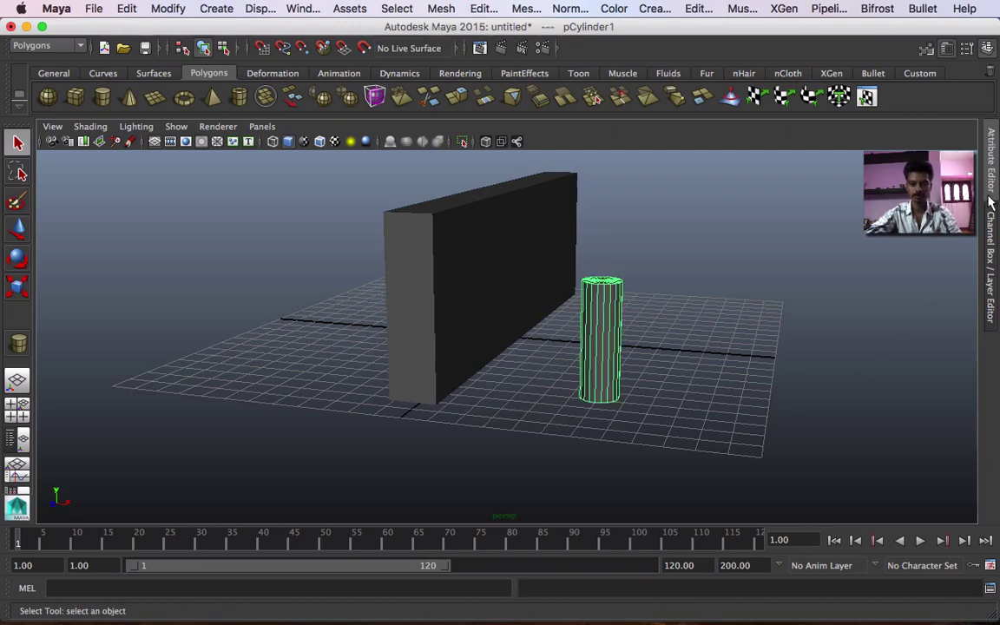
left_click(991, 253)
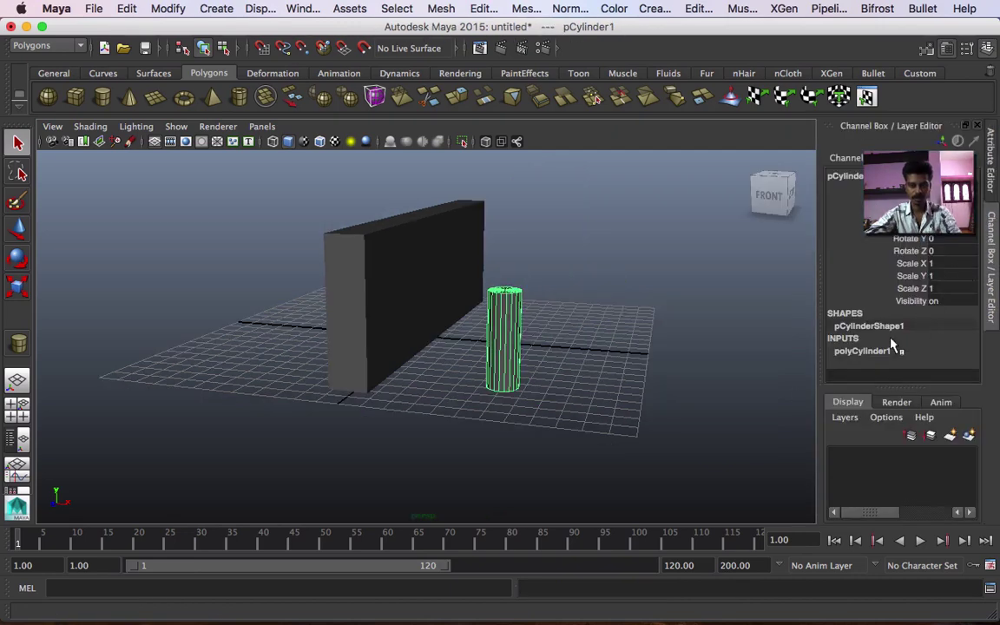
- Try rotating the cylinder about Y by about -15° and about -26°, undoing each rotation
left_click(909, 241)
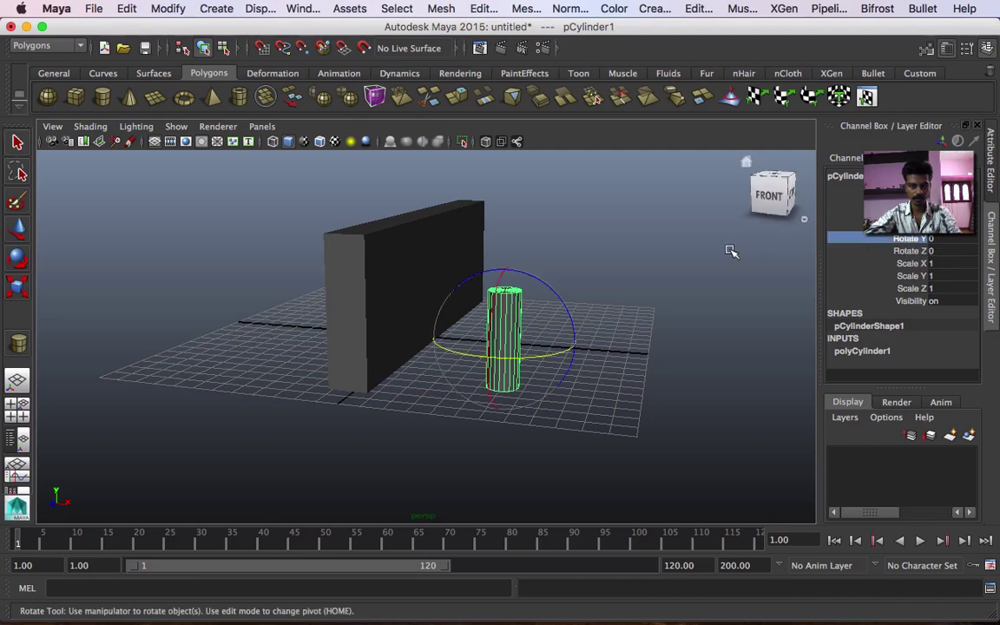
middle_click_drag(739, 250, 761, 249)
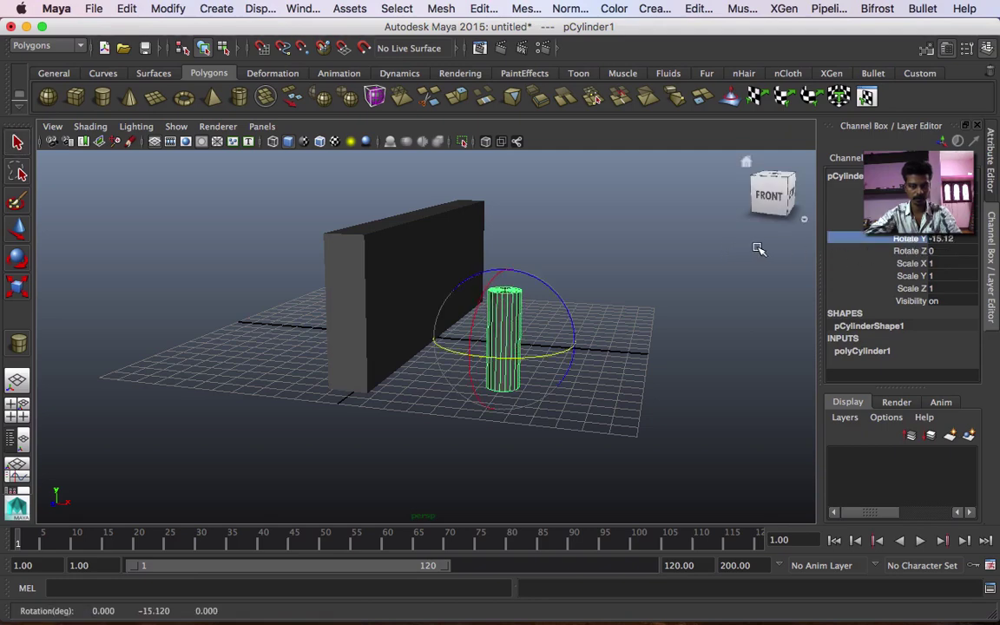
key("super+z")
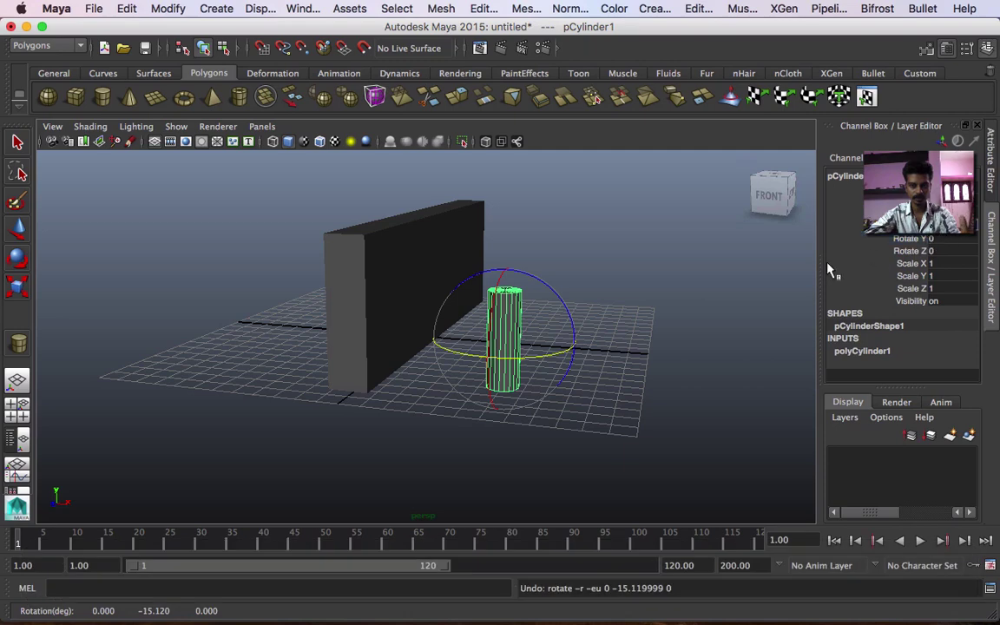
middle_click_drag(760, 273, 792, 274)
key("super+z")
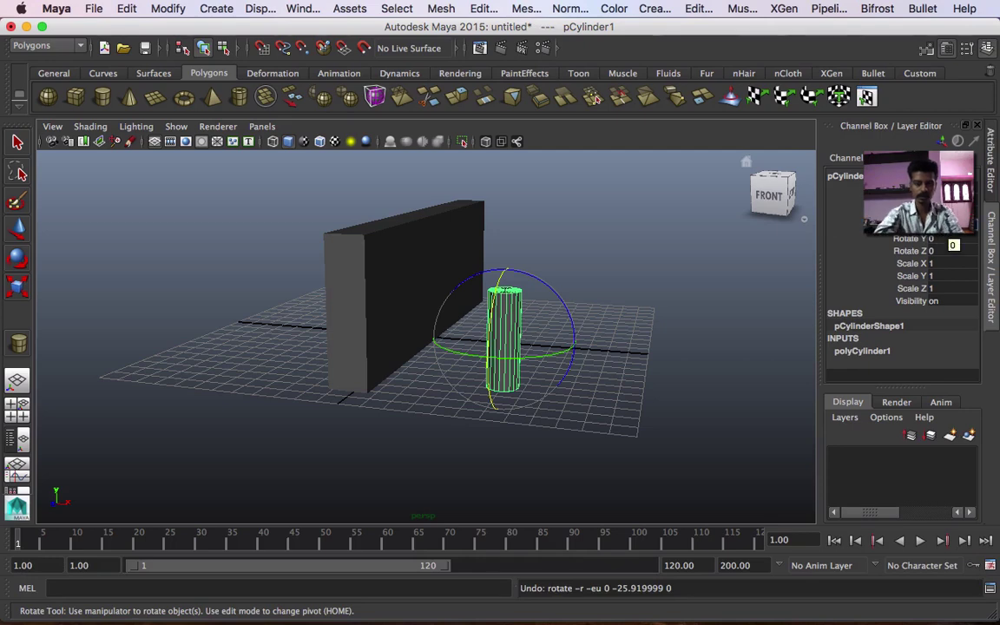
- Set the cylinder's Z rotation to 90 so that it lies horizontally, pointing at the wall
left_click(941, 252)
type("90")
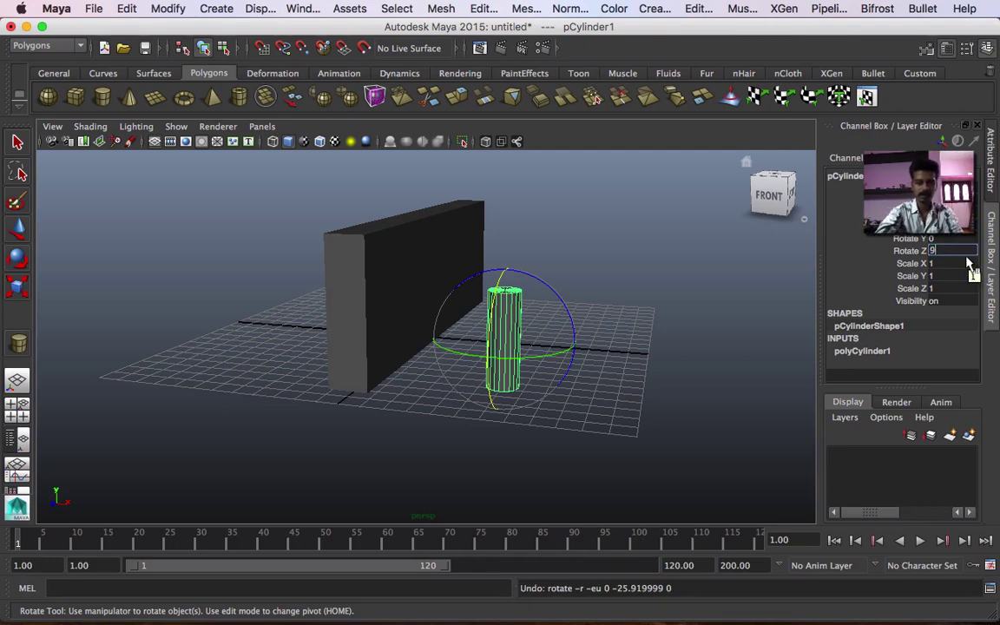
key("Return")
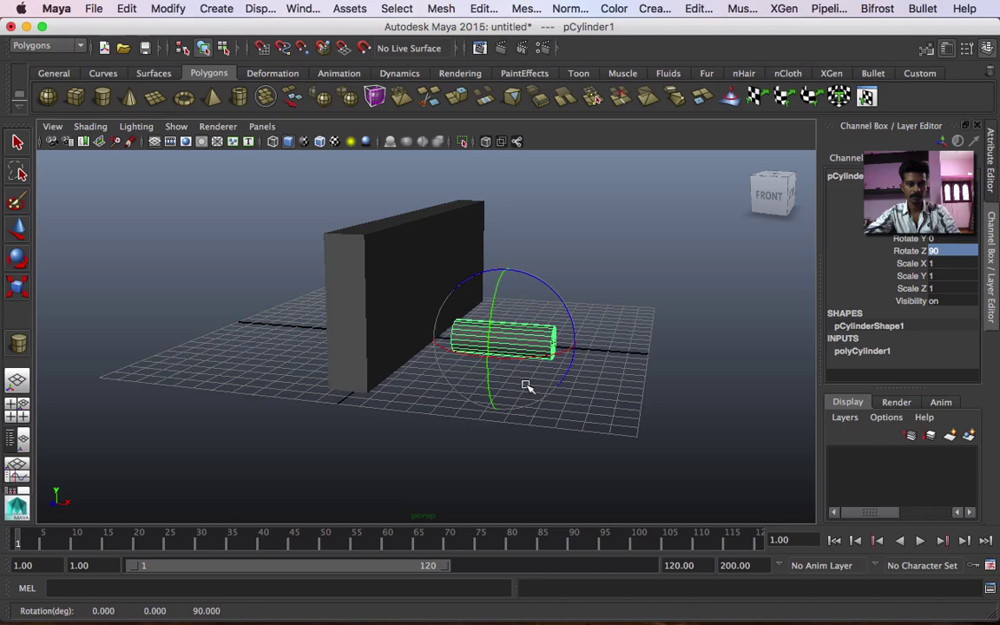
left_click_drag(547, 406, 591, 415, "alt")
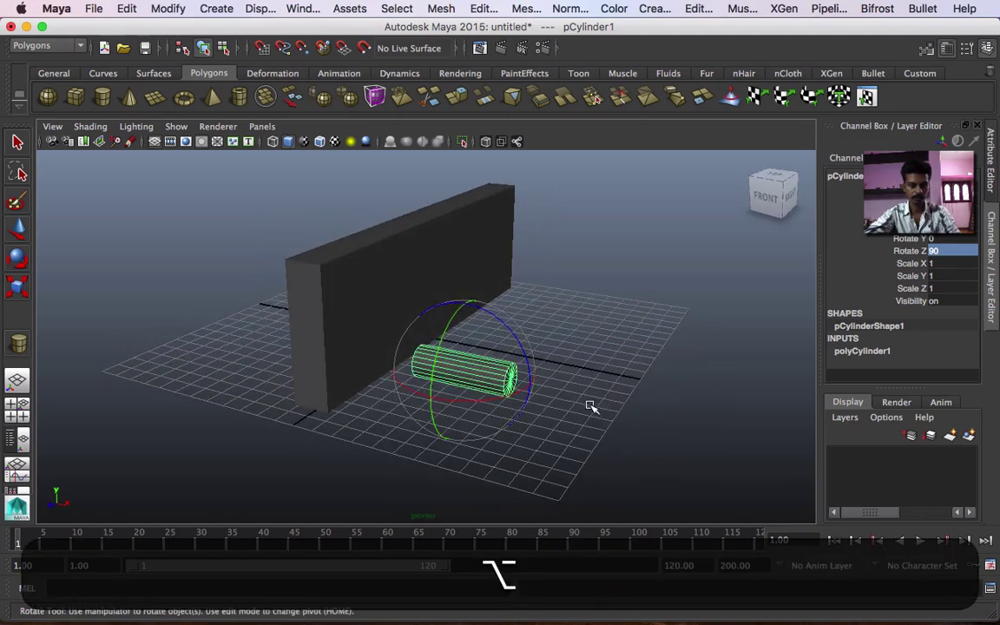
- Move the horizontal cylinder through the wall near its front end, then duplicate it into an evenly spaced row of six along the wall
left_click(510, 345)
left_click(482, 374)
key("w")
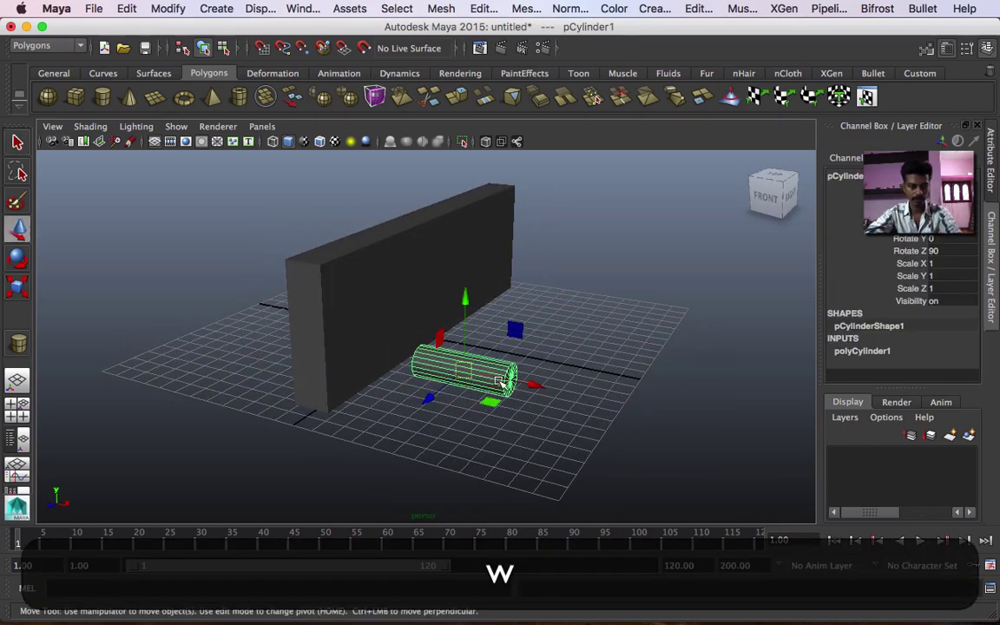
left_click_drag(493, 382, 404, 364)
left_click_drag(404, 418, 462, 417, "alt")
left_click_drag(437, 319, 271, 311)
left_click_drag(247, 265, 228, 263)
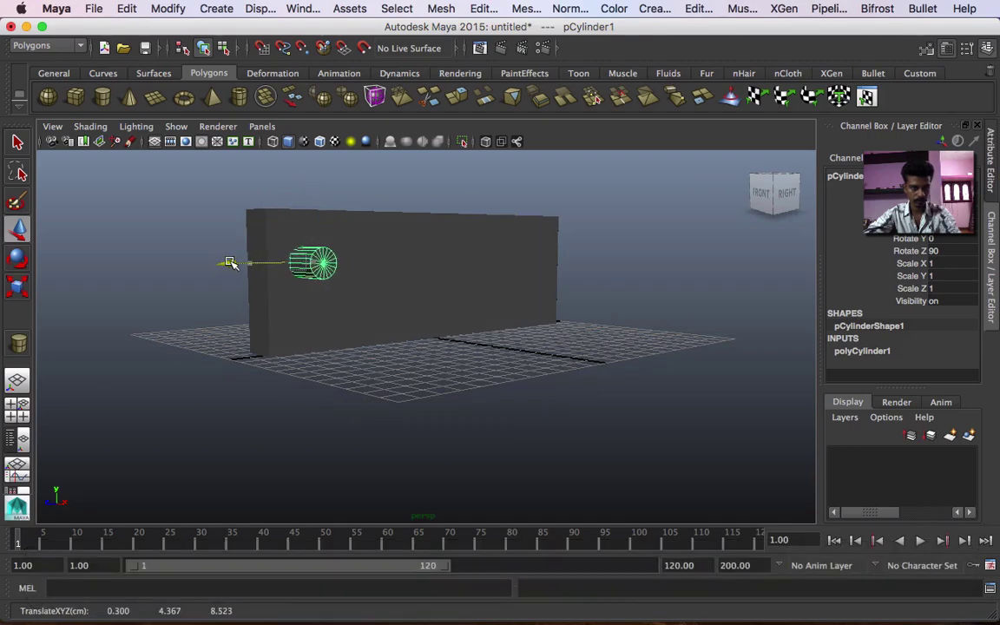
left_click_drag(442, 341, 487, 357, "alt")
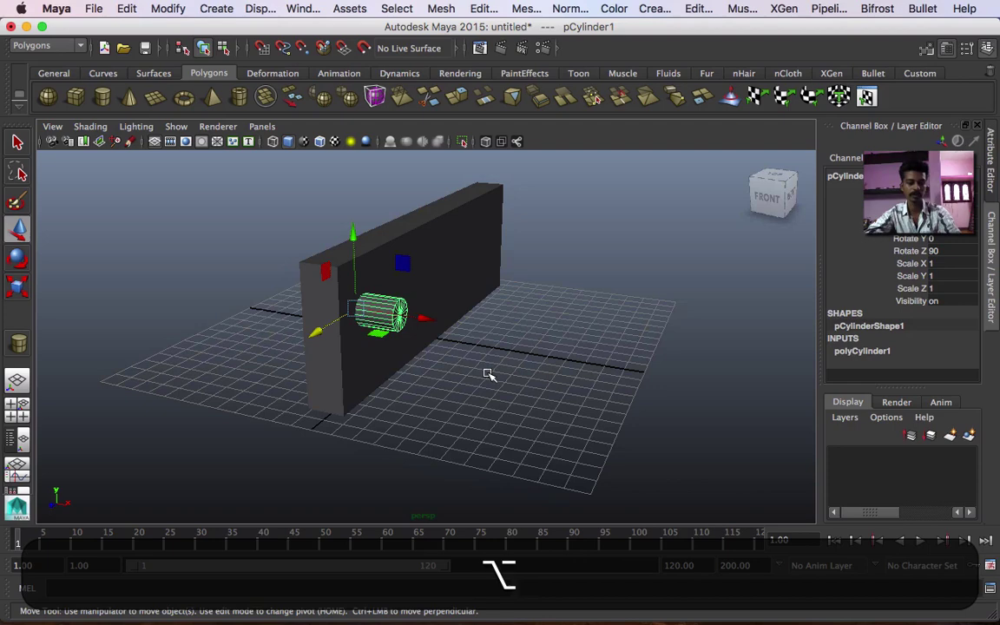
key("shift+d")
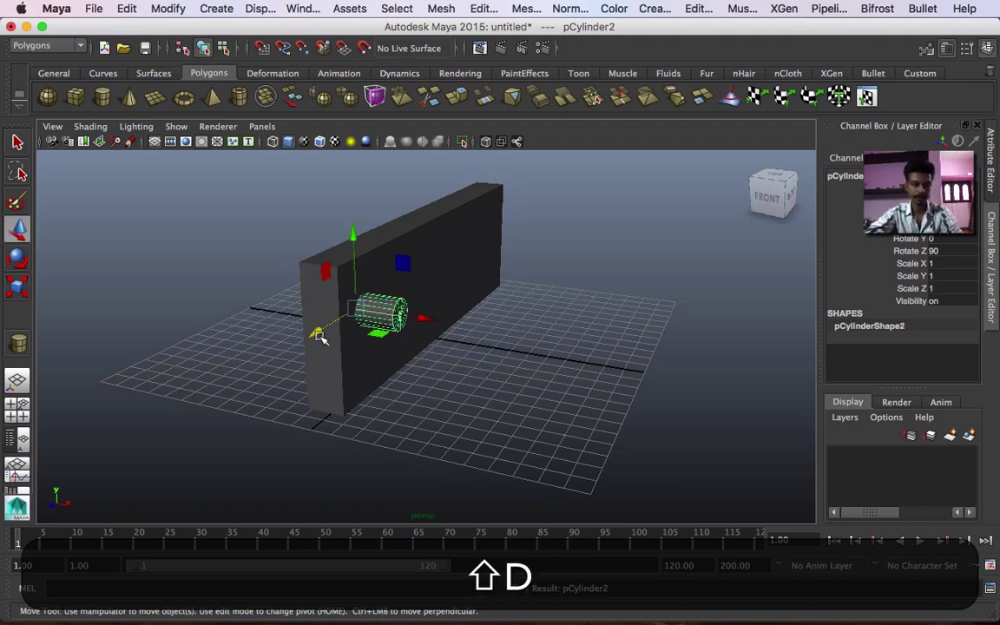
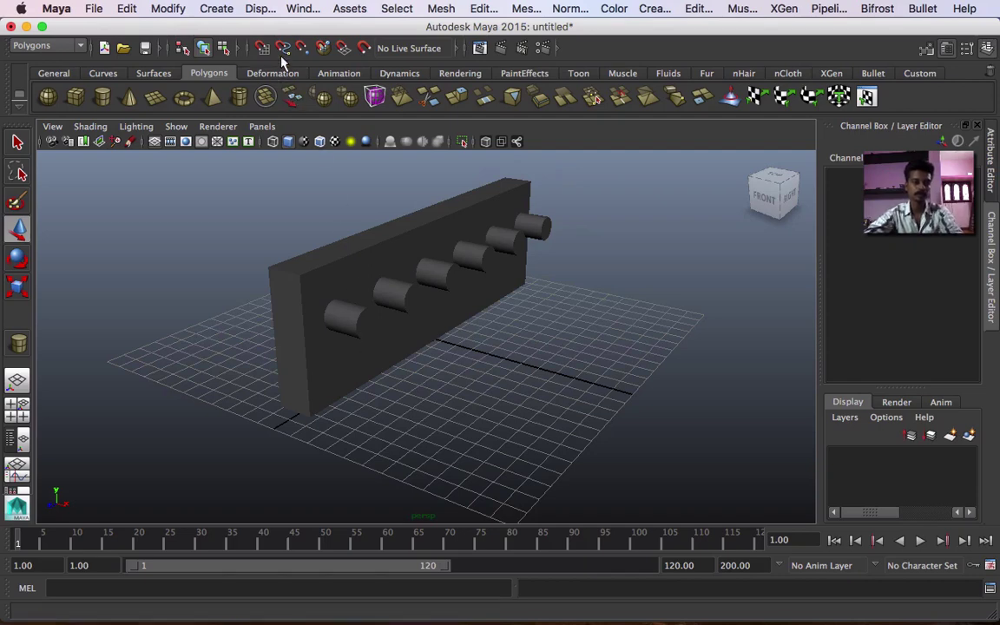
- Cut a round hole near the wall's front end by Boolean Difference of the wall and the first cylinder
left_click(317, 276)
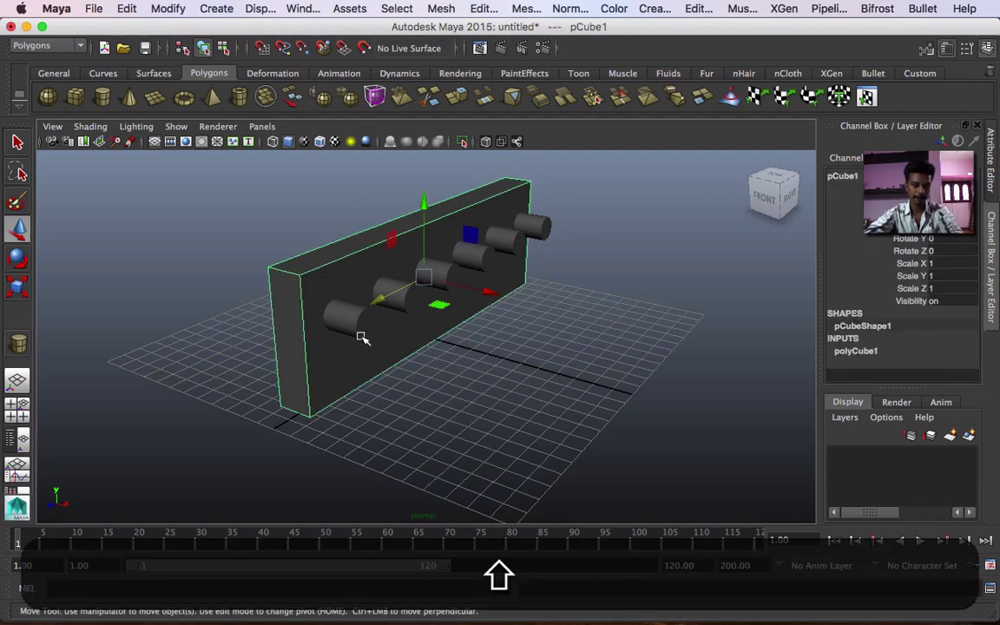
left_click(363, 329, "shift")
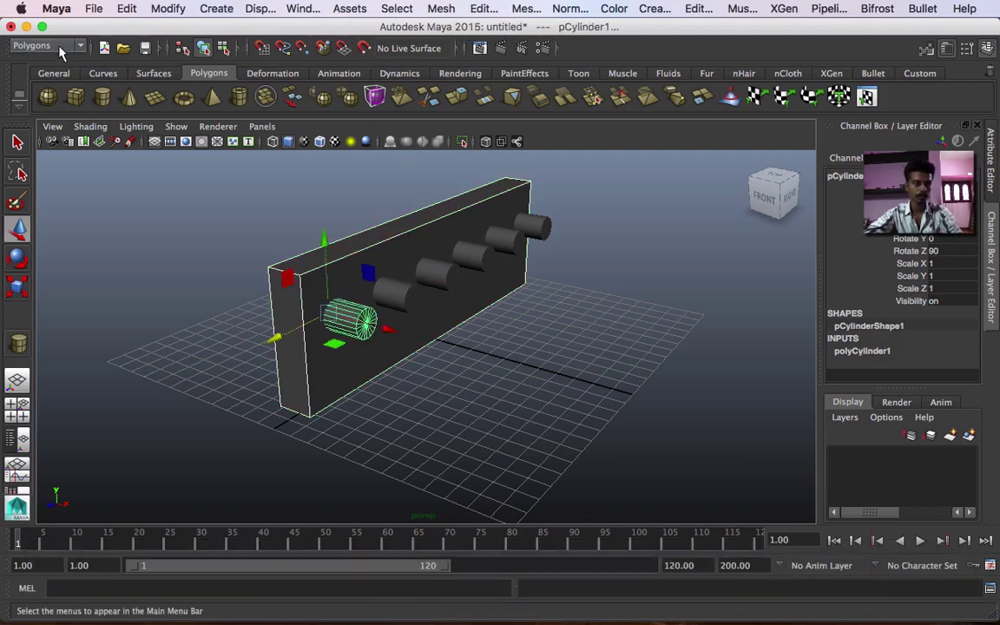
left_click(441, 8)
mouse_move(462, 52)
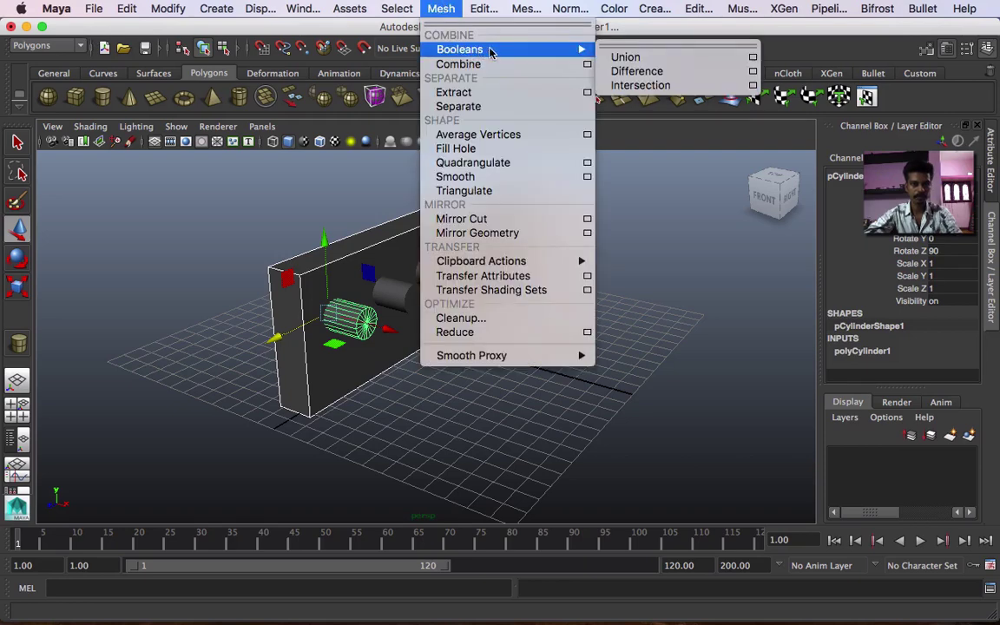
left_click(676, 77)
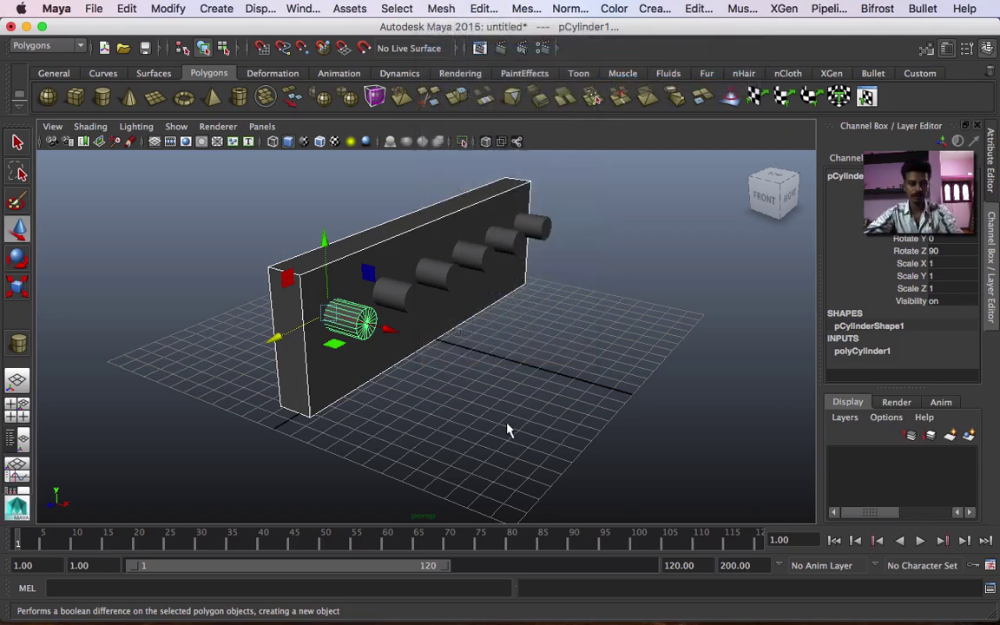
left_click(429, 397)
left_click_drag(437, 383, 382, 372, "alt")
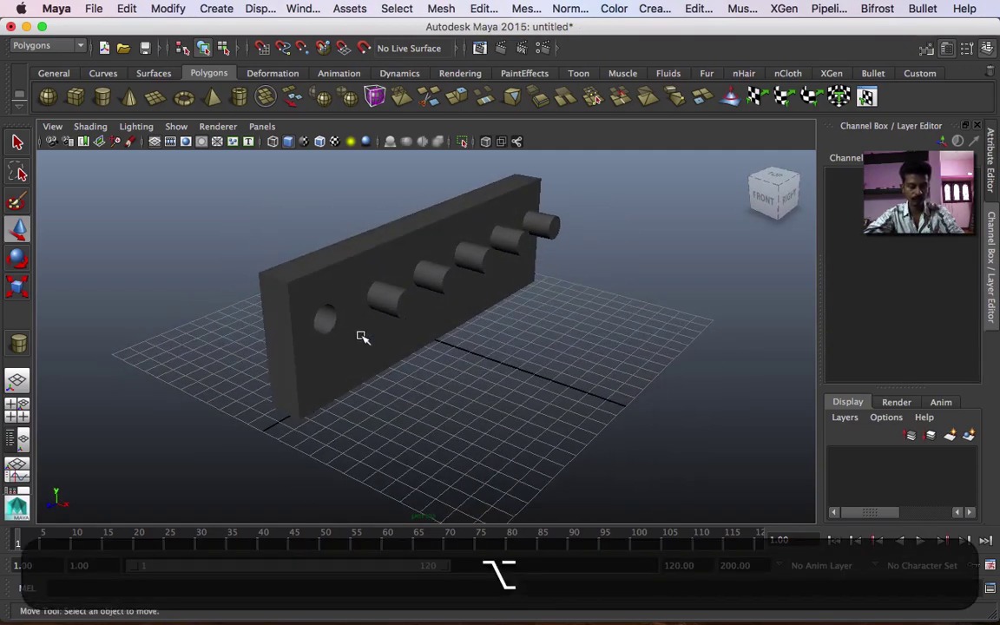
- Subtract the second and third cylinders from the wall one at a time with Boolean Difference
left_click(362, 337)
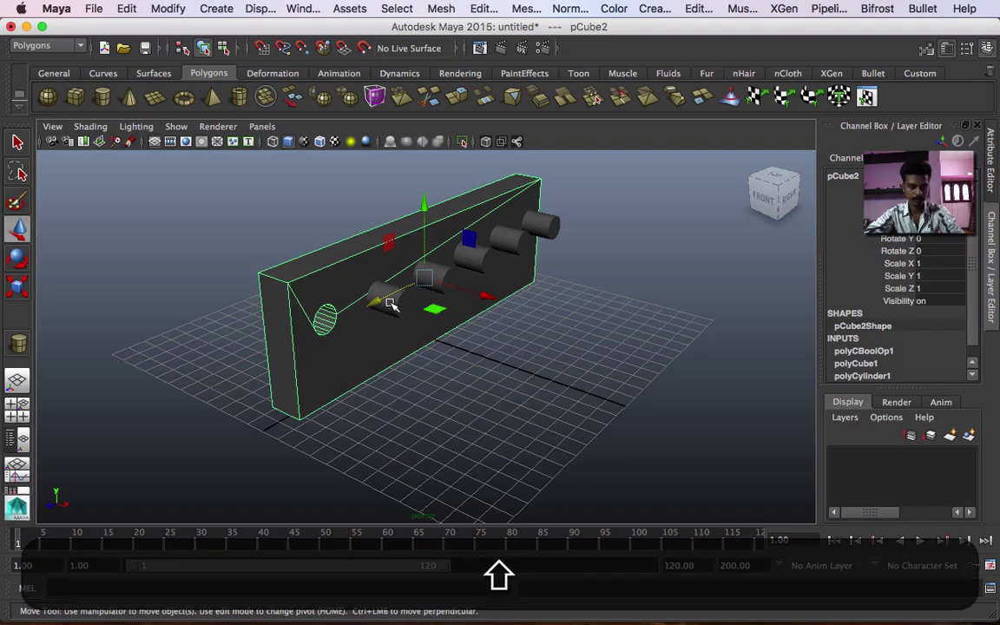
left_click(391, 302, "shift")
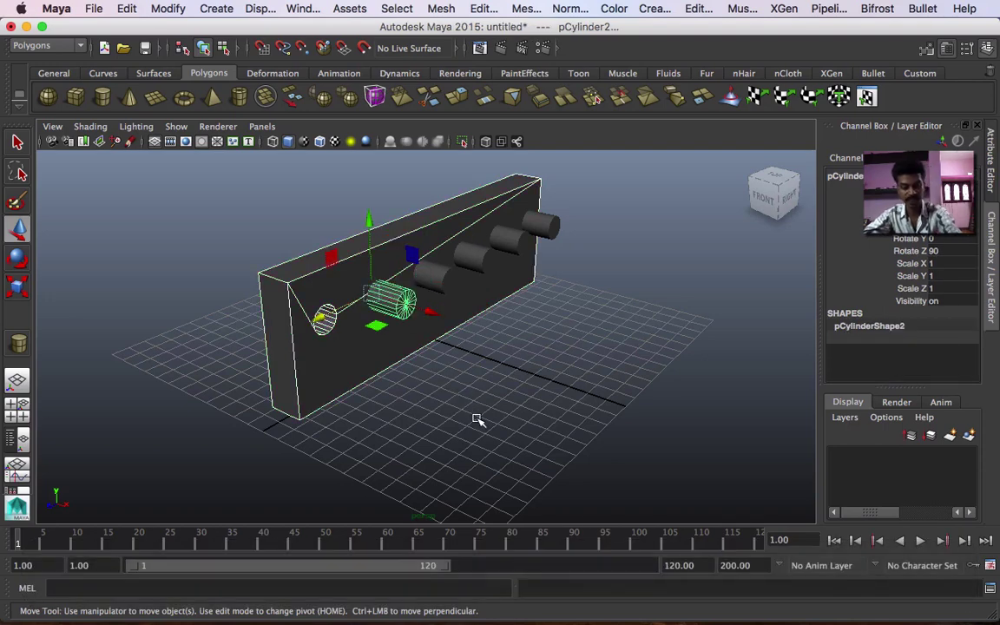
key("g")
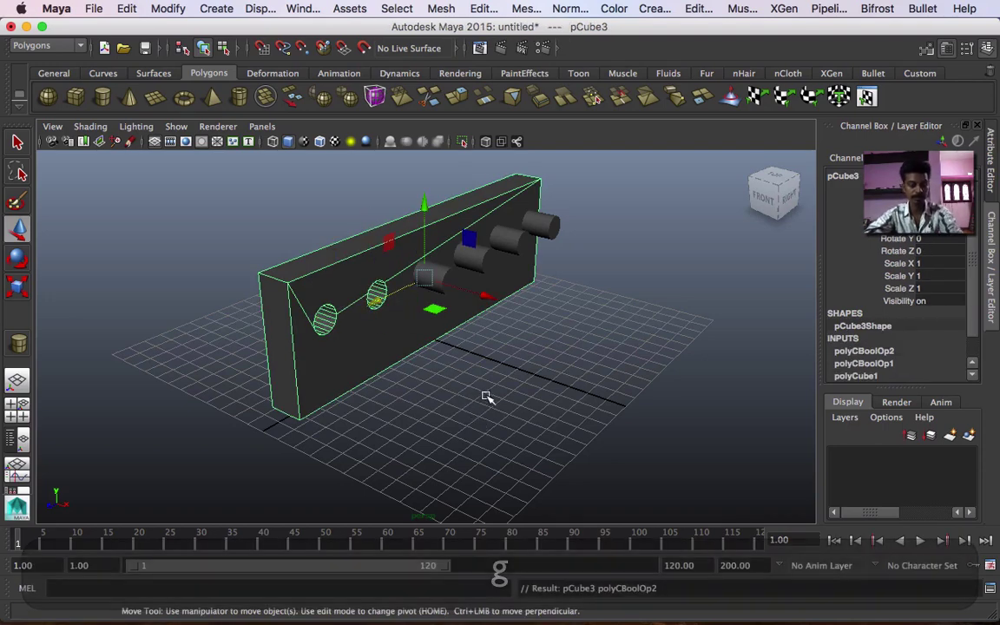
left_click(406, 350)
left_click(437, 328)
left_click(438, 275, "shift")
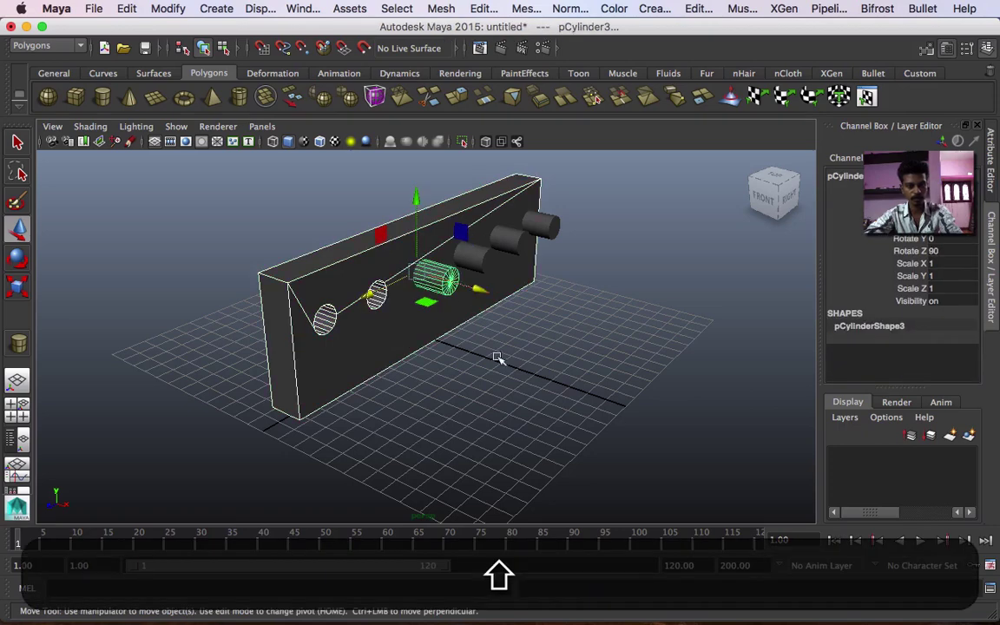
key("g")
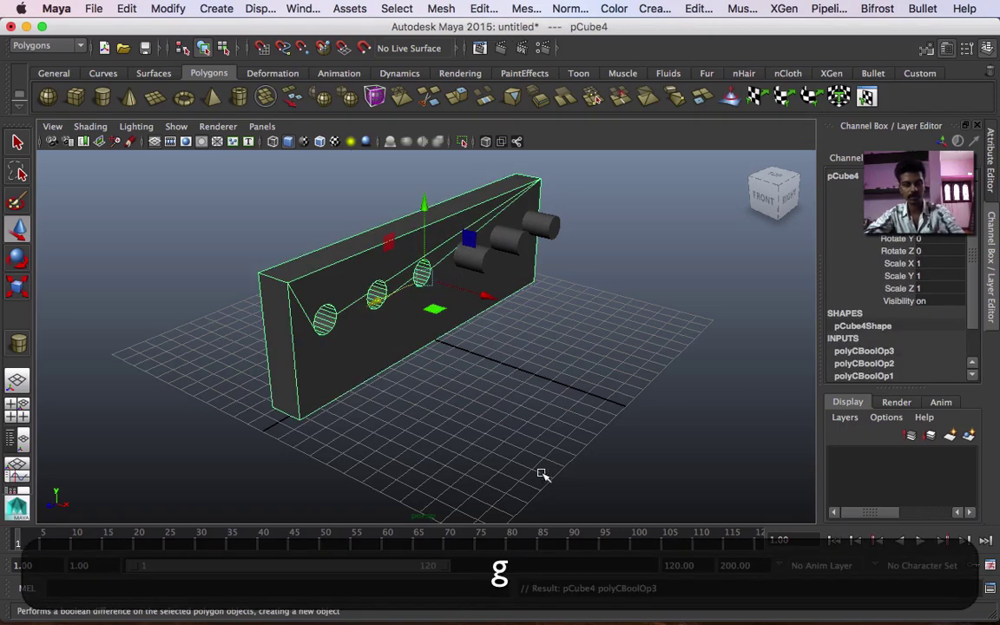
- Subtract the fourth and fifth cylinders from the wall one at a time with the same Boolean Difference
left_click(495, 363)
left_click(457, 297)
left_click(470, 267, "shift")
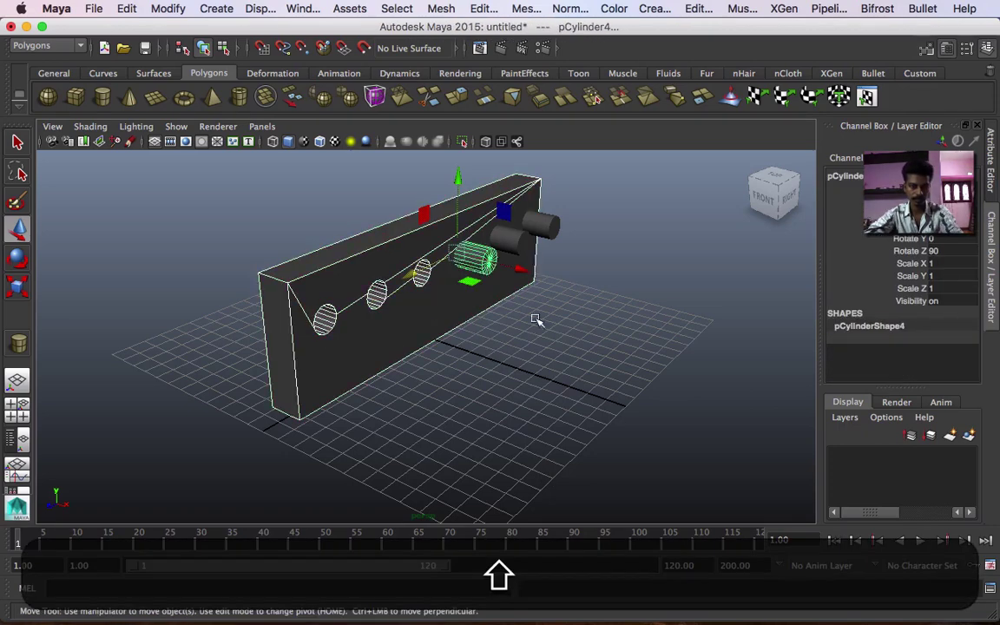
key("g")
left_click(526, 341)
left_click(520, 251)
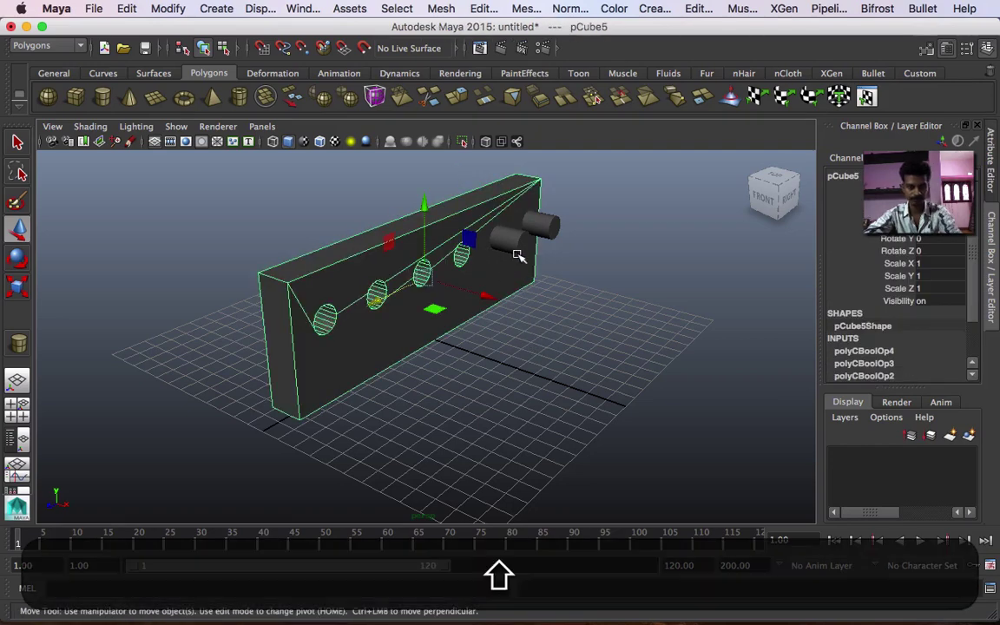
left_click(512, 241, "shift")
key("shift+g")
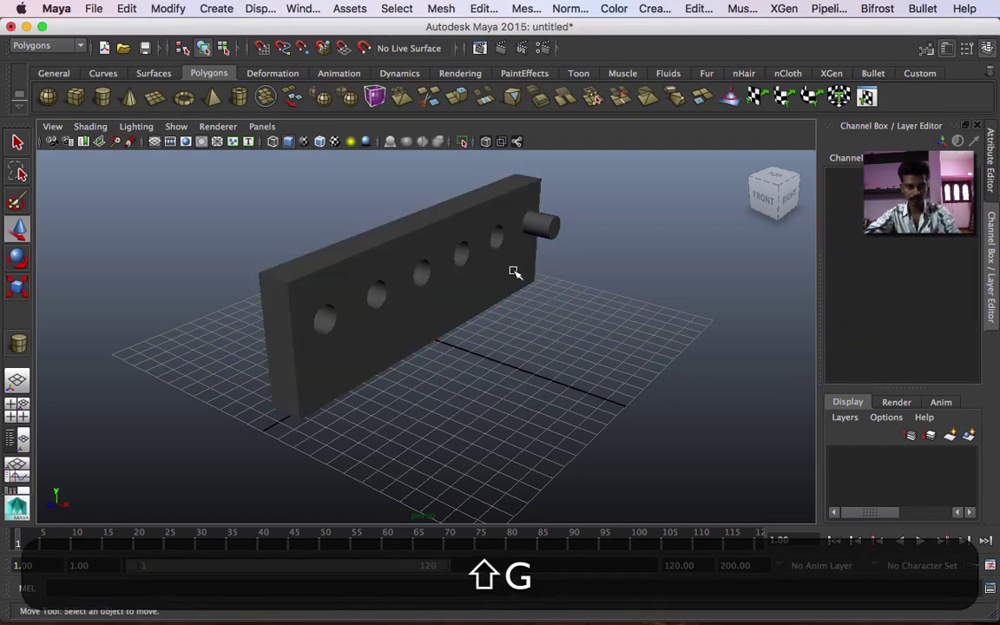
- Subtract the sixth and last cylinder at the wall's far end to complete the row of holes
left_click(513, 272)
left_click(539, 226, "shift")
key("shift+g")
left_click(544, 368)
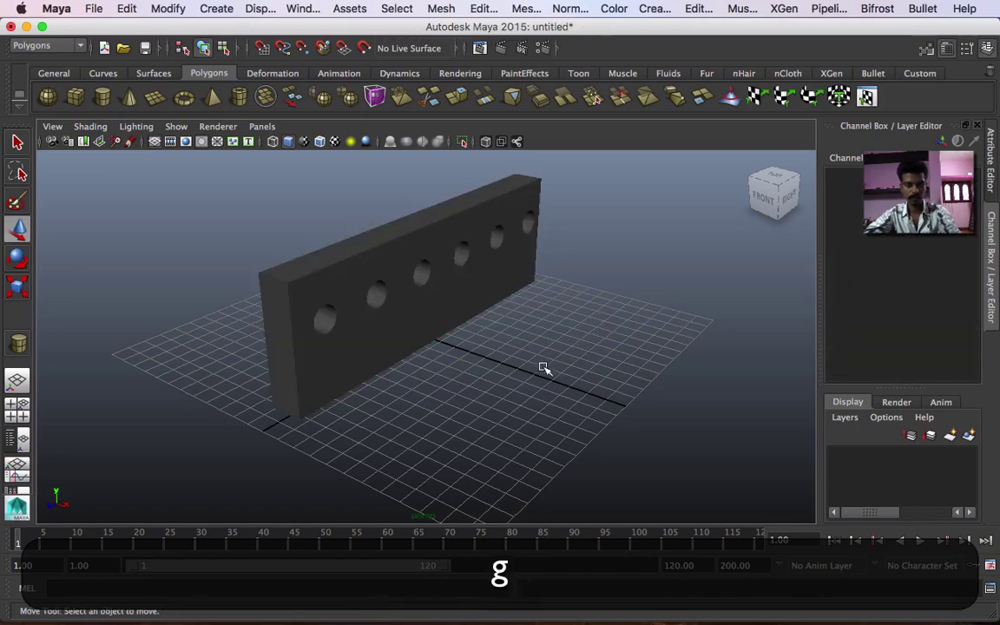
left_click_drag(531, 389, 544, 350, "alt")
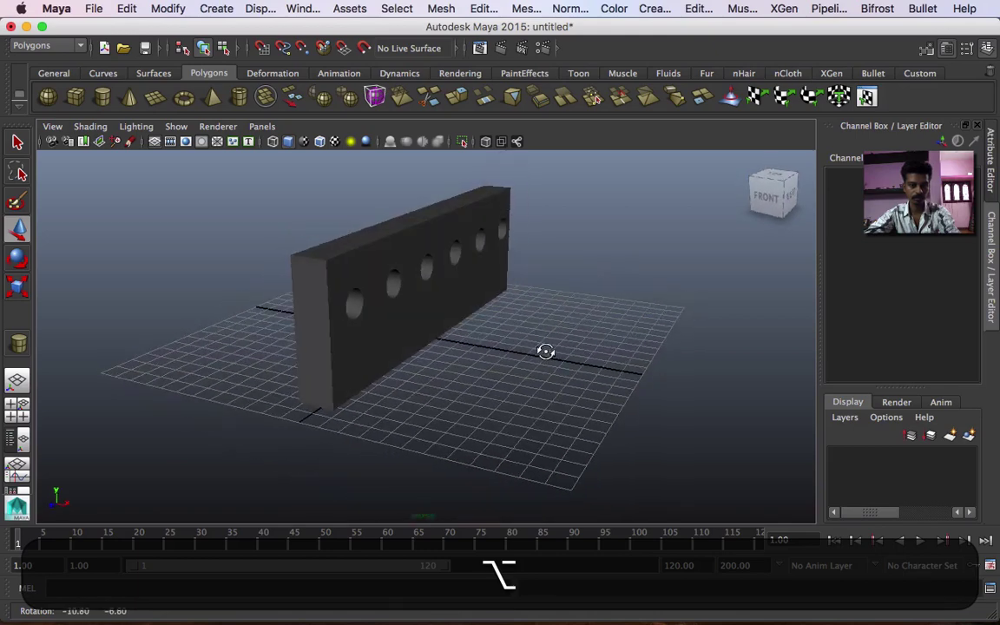
- Thin the perforated wall by scaling it in X to about 0.36
left_click(335, 338)
key("r")
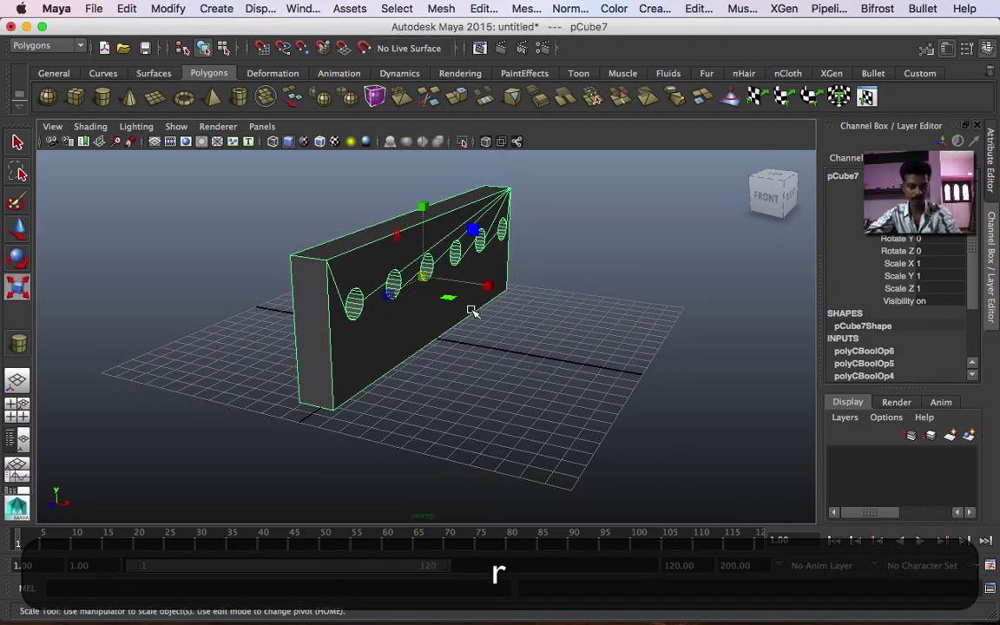
left_click_drag(486, 286, 445, 284)
left_click_drag(442, 363, 442, 354, "alt")
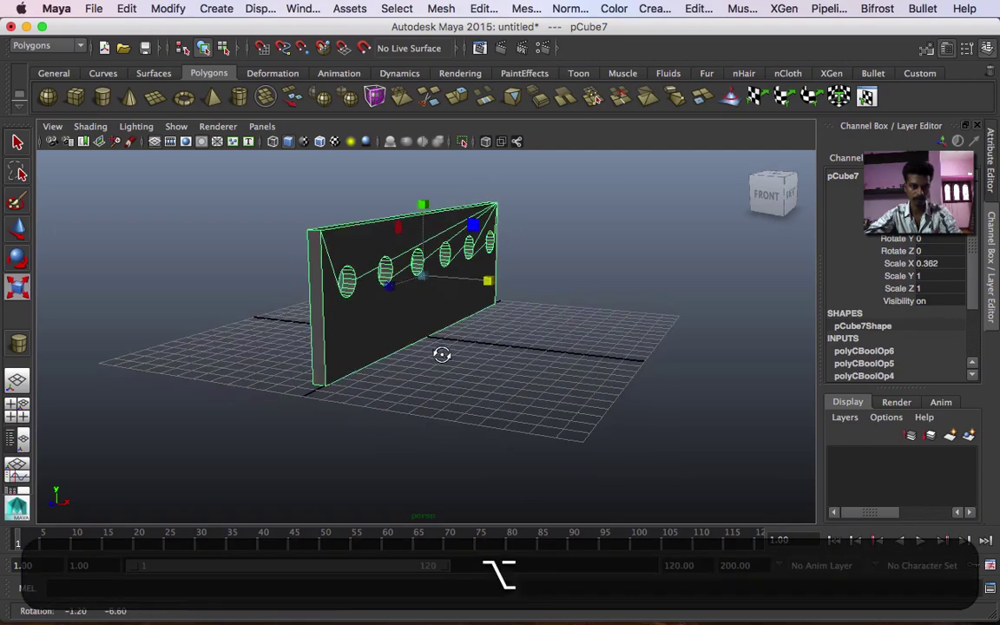
left_click(478, 355)
left_click_drag(516, 328, 533, 390, "alt")
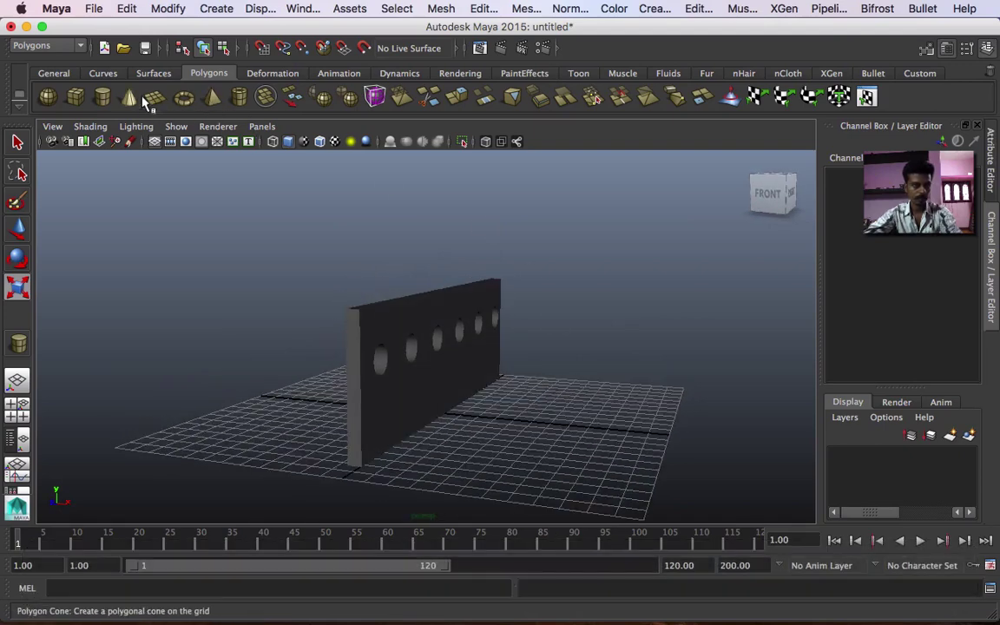
- Create a polygon plane covering the whole grid as a floor under the wall
left_click(151, 98)
left_click_drag(112, 448, 691, 398)
left_click(647, 305)
left_click(613, 419)
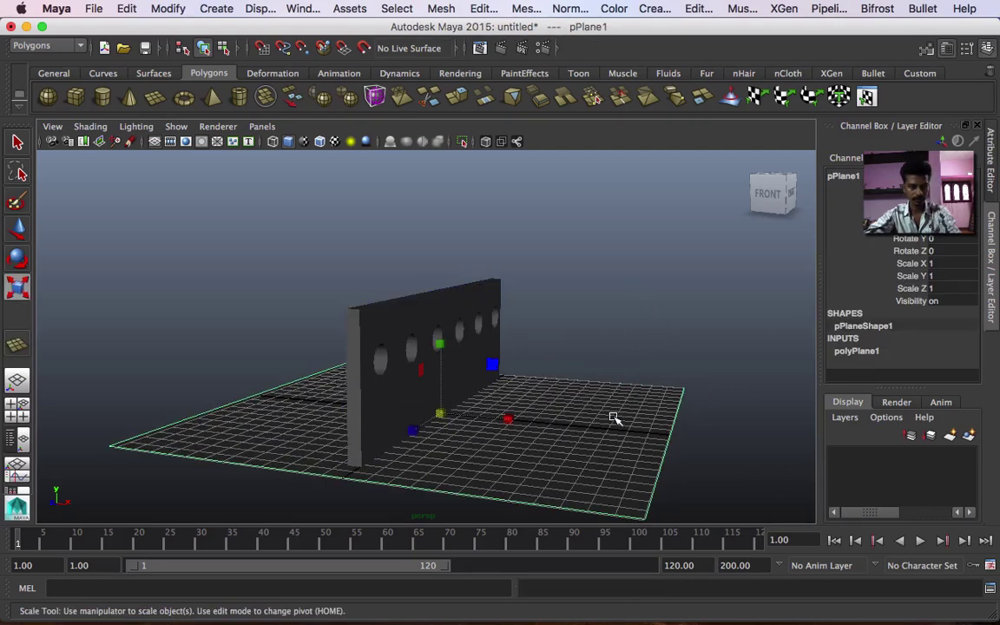
- Duplicate the floor plane and raise the copy in Y to about 6.88 as a ceiling on top of the wall
key("shift+d")
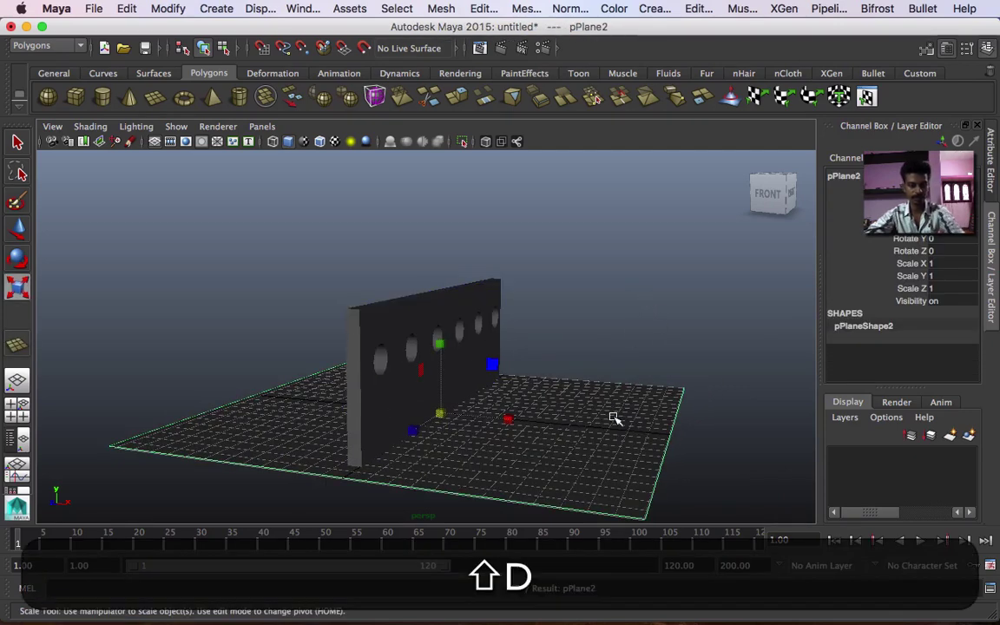
key("shift+w")
left_click_drag(434, 344, 445, 213)
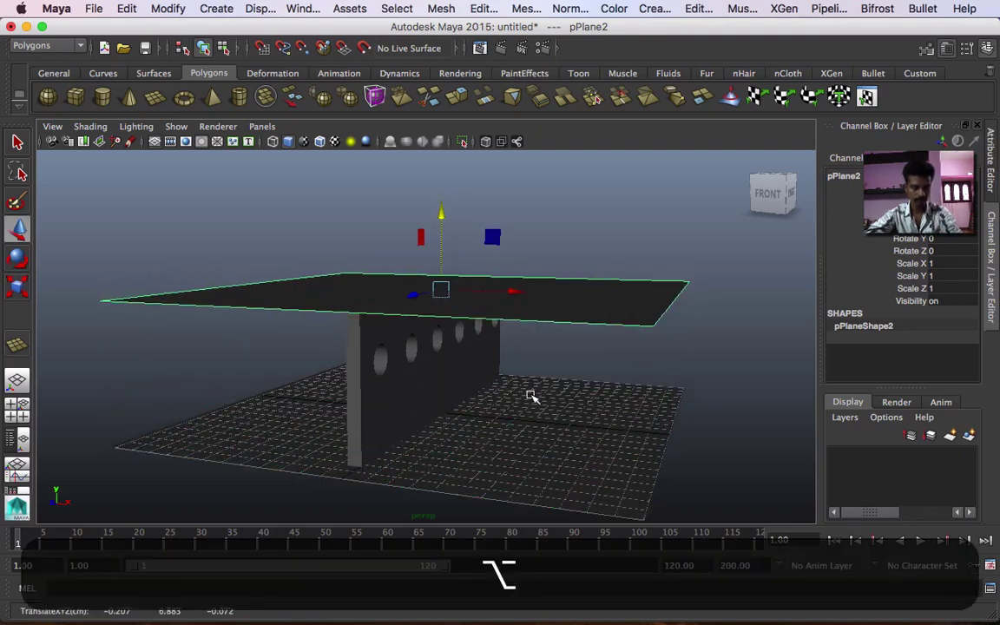
mouse_move(531, 397)
left_mouse_down("alt")
mouse_move(531, 377)
mouse_move(540, 392)
left_mouse_up("alt")
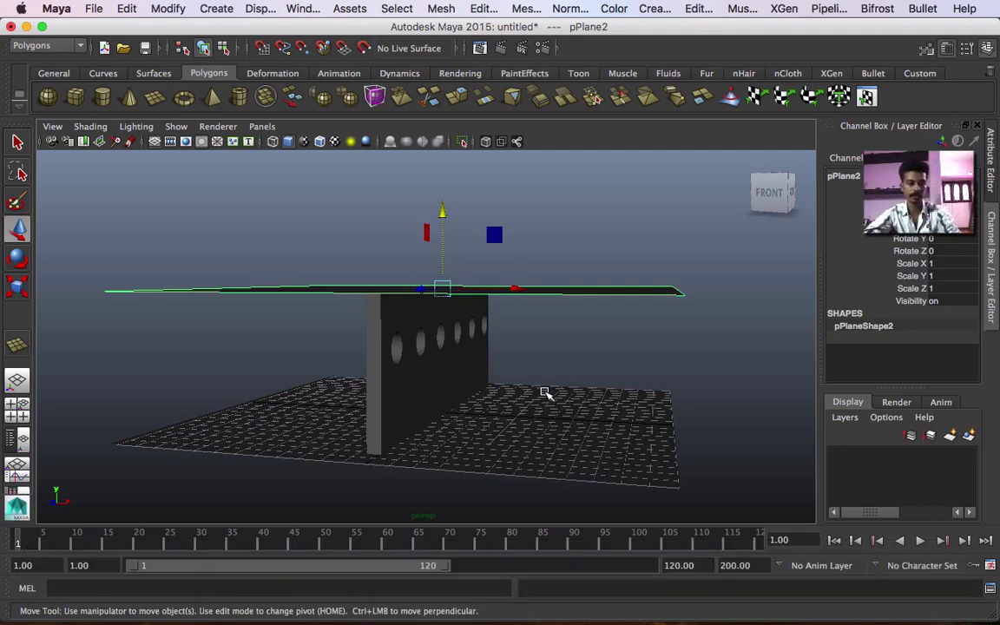
- In the front view, create a wide vertical polygon plane reaching from the ground line up to about the wall's top
left_click(563, 407)
key("f")
key("space")
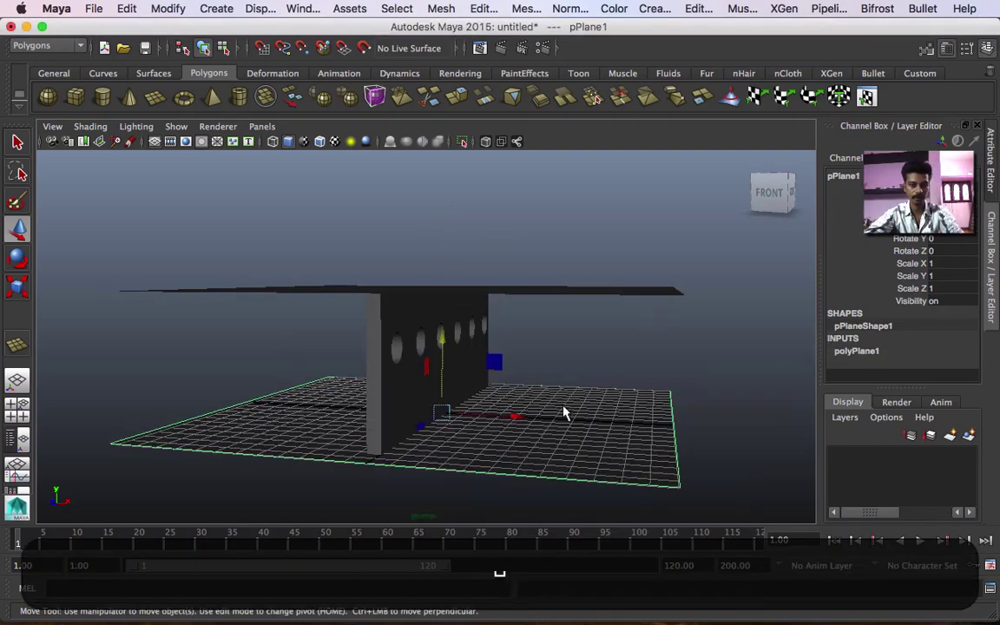
left_click(342, 387)
key("space")
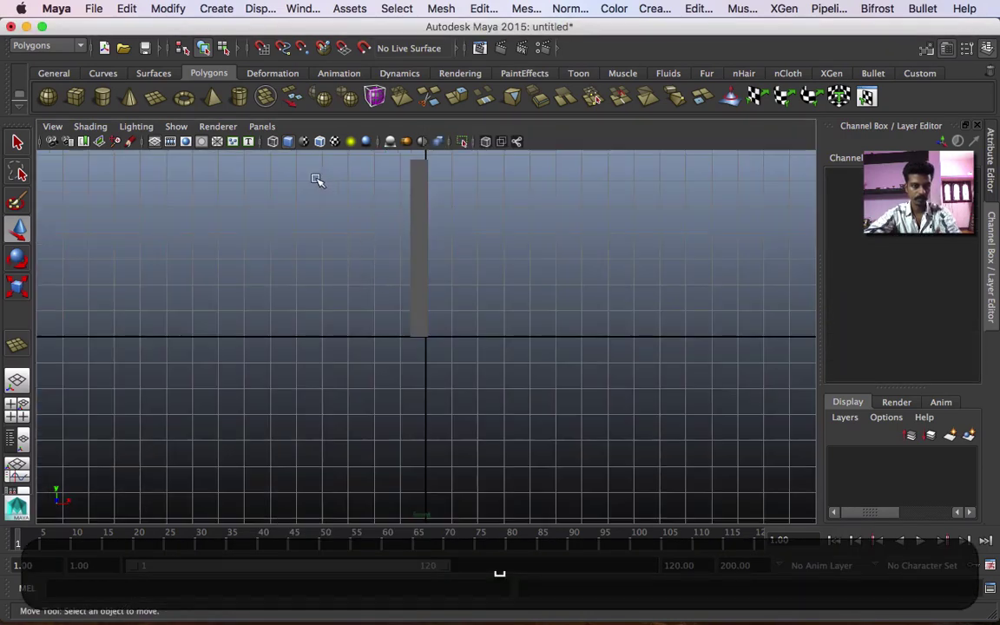
left_click(155, 97)
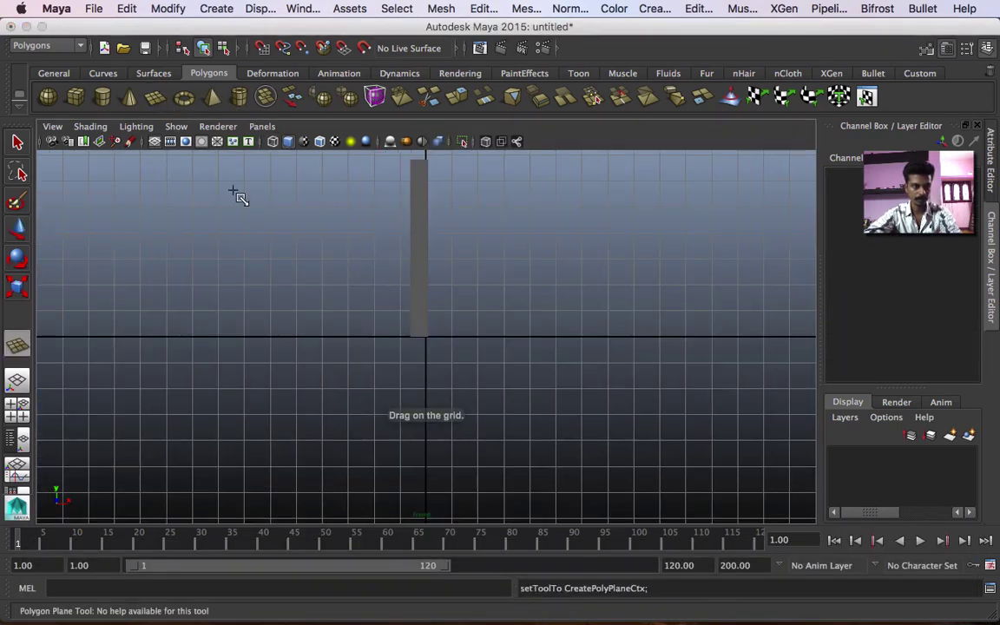
left_click_drag(220, 167, 687, 341)
left_click(747, 304)
key("space")
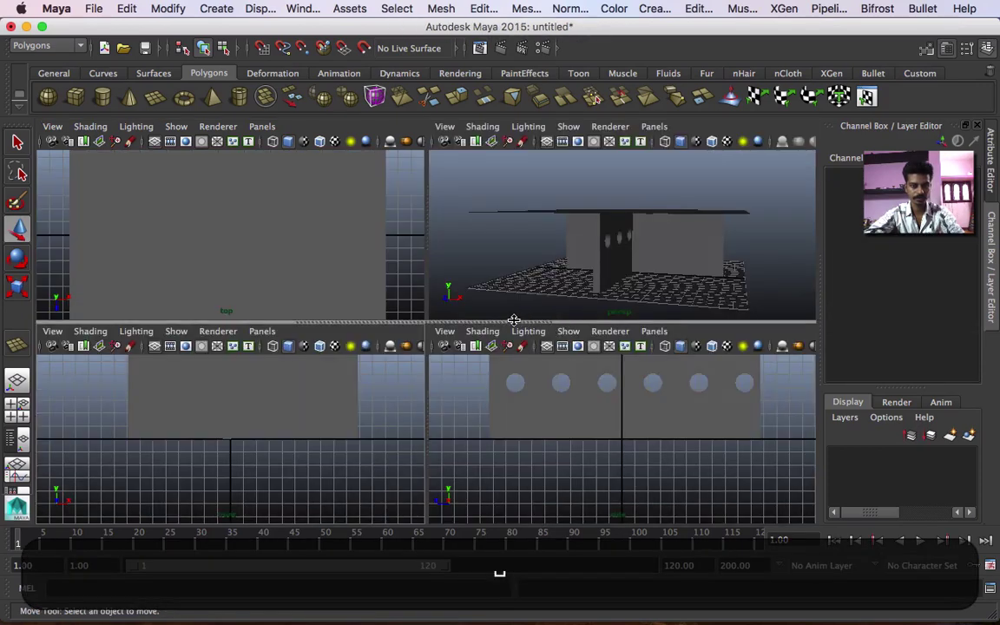
key("space")
- Rotate the new vertical plane in the perspective view to 90 degrees in Y so it runs parallel to the perforated wall
left_click_drag(566, 378, 551, 375, "alt")
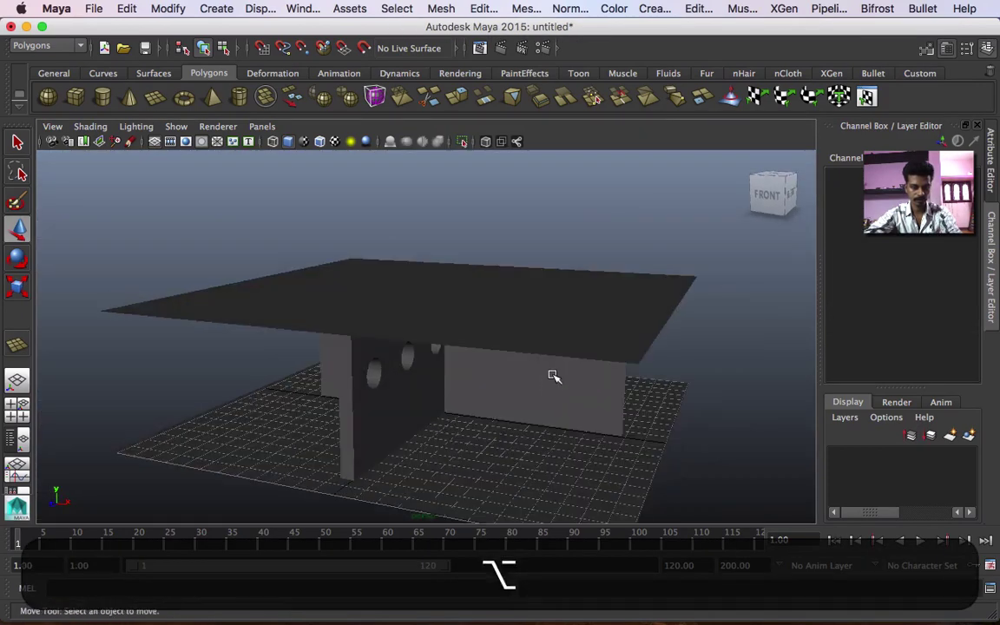
left_click(557, 385)
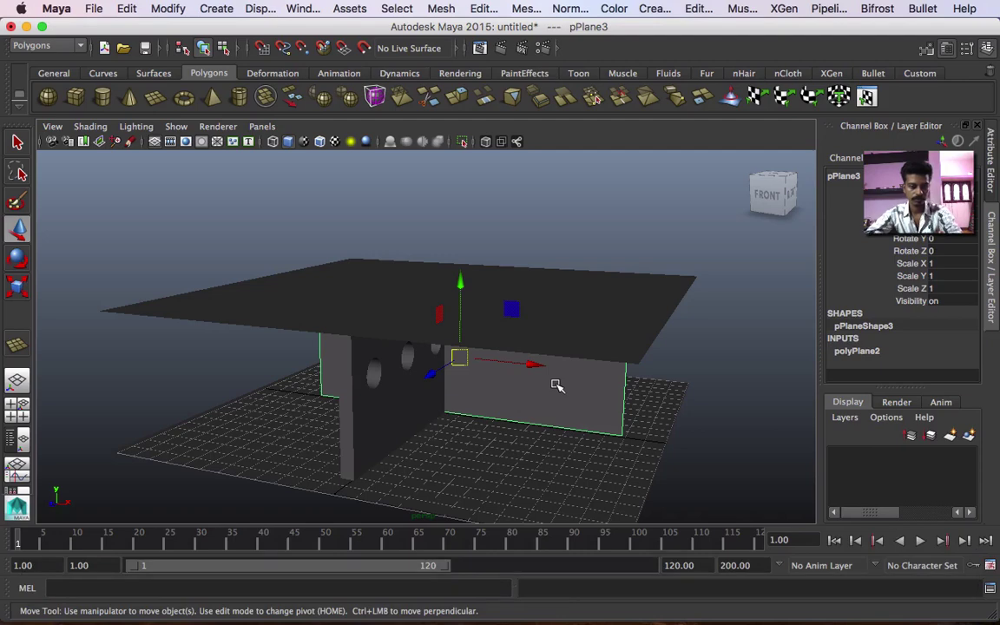
key("e")
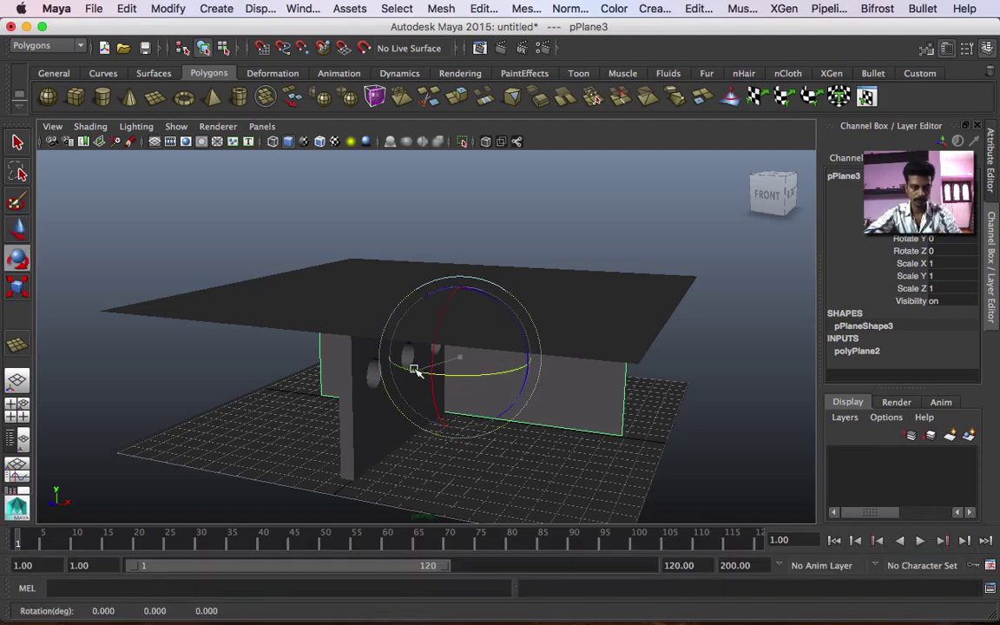
left_click_drag(408, 371, 525, 371)
double_click(950, 238)
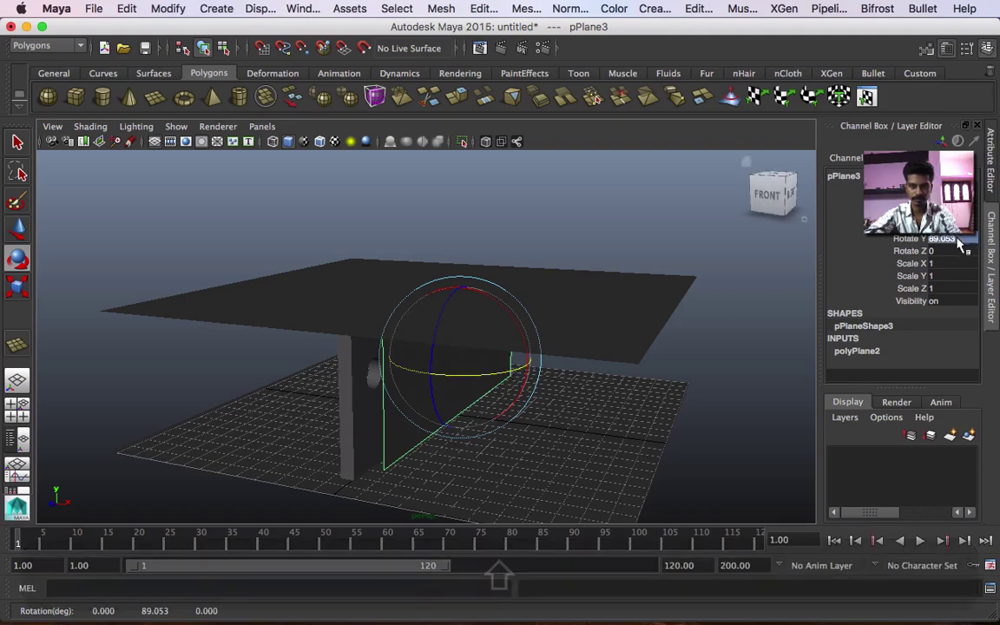
type("90")
key("Return")
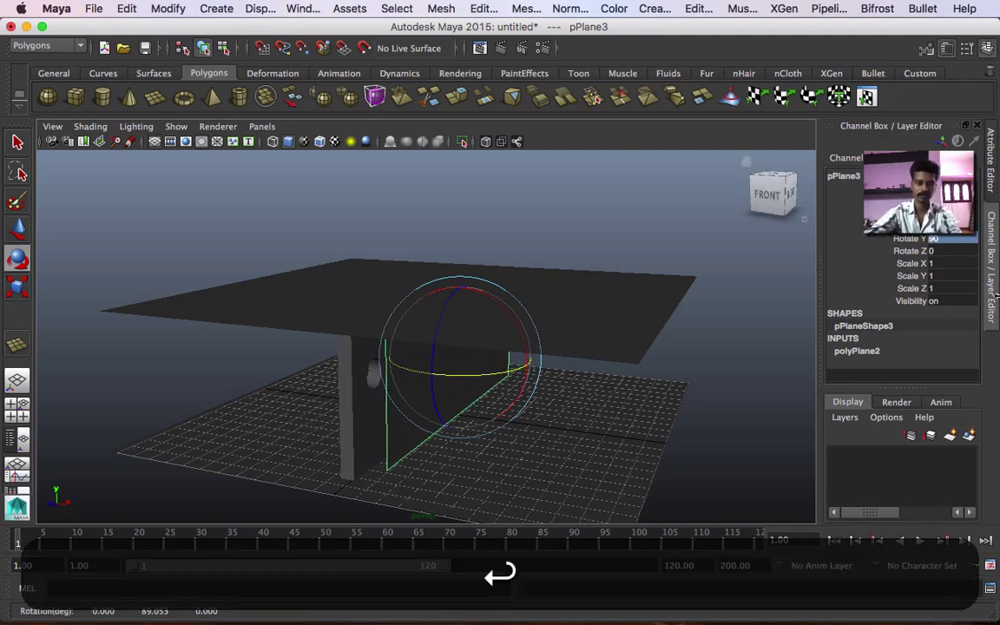
- Move the vertical plane along X to the floor's far edge and scale it to about 1.74 in X and 1.23 in Y
key("w")
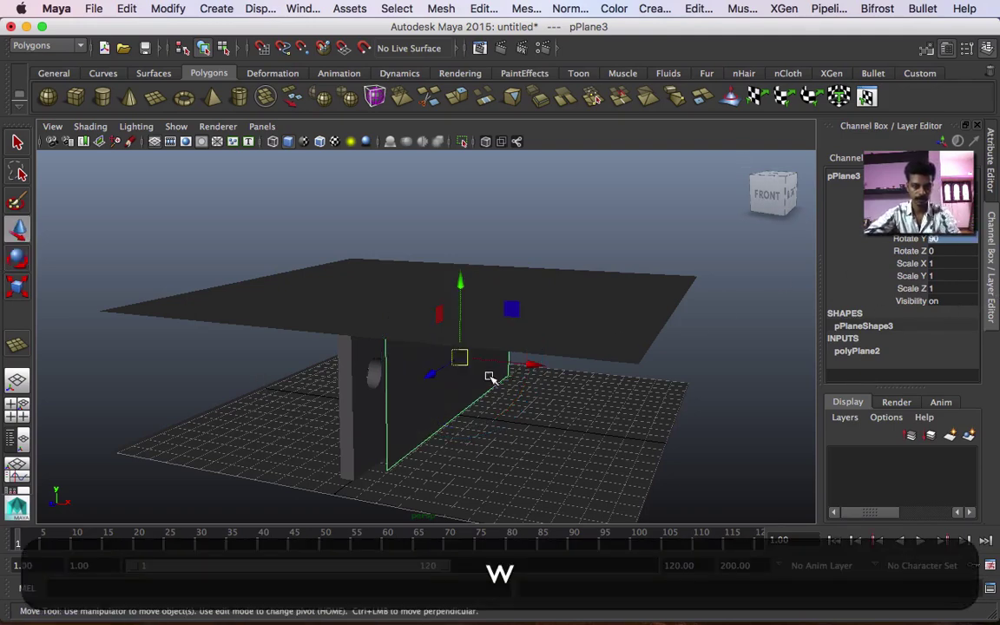
left_click_drag(530, 363, 313, 358)
key("r")
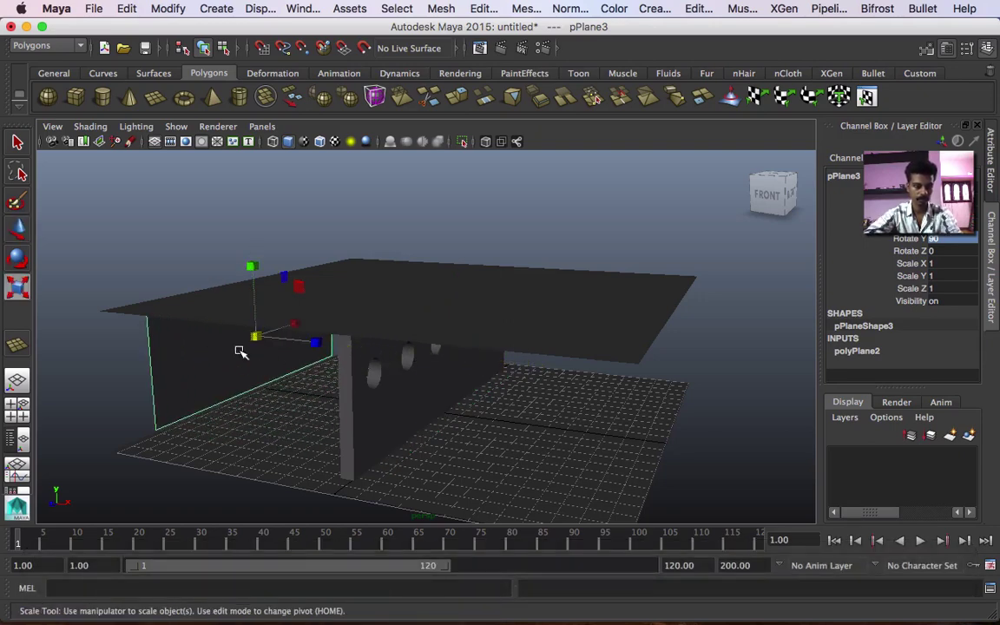
left_click_drag(297, 318, 324, 319)
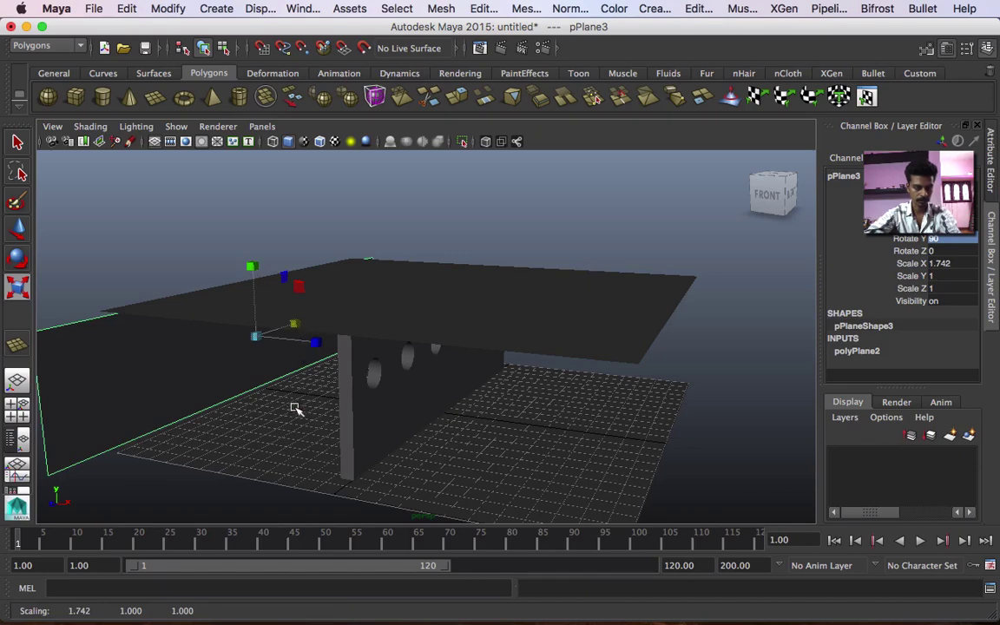
left_click_drag(252, 269, 252, 247)
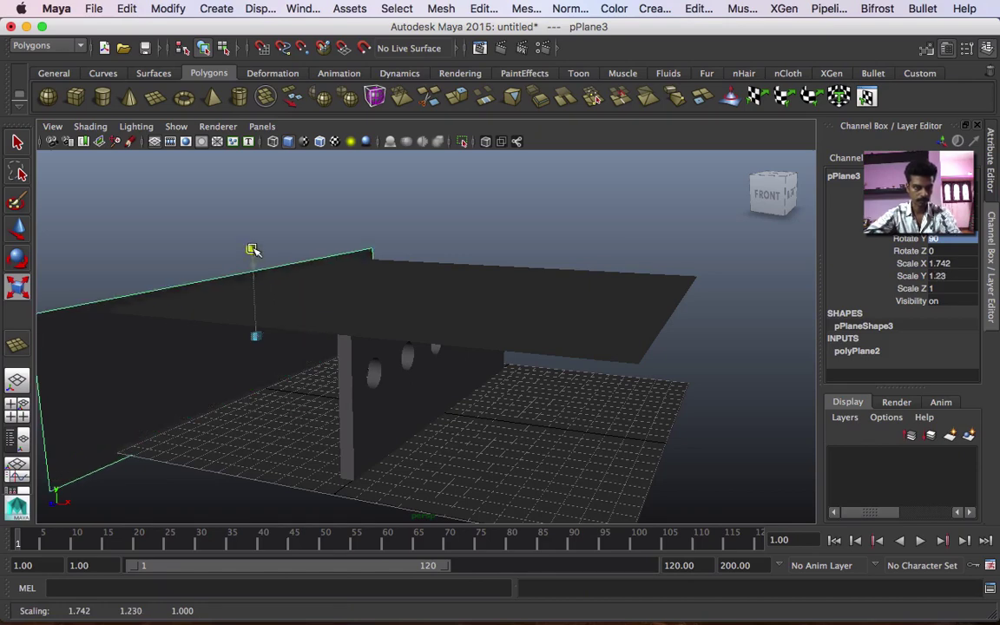
key("w")
- Create a directional light, rotate it to about 95.7 degrees in Y toward the side plane, and scale it uniformly to about 3.46
left_click_drag(369, 453, 498, 430, "alt")
left_click(495, 429)
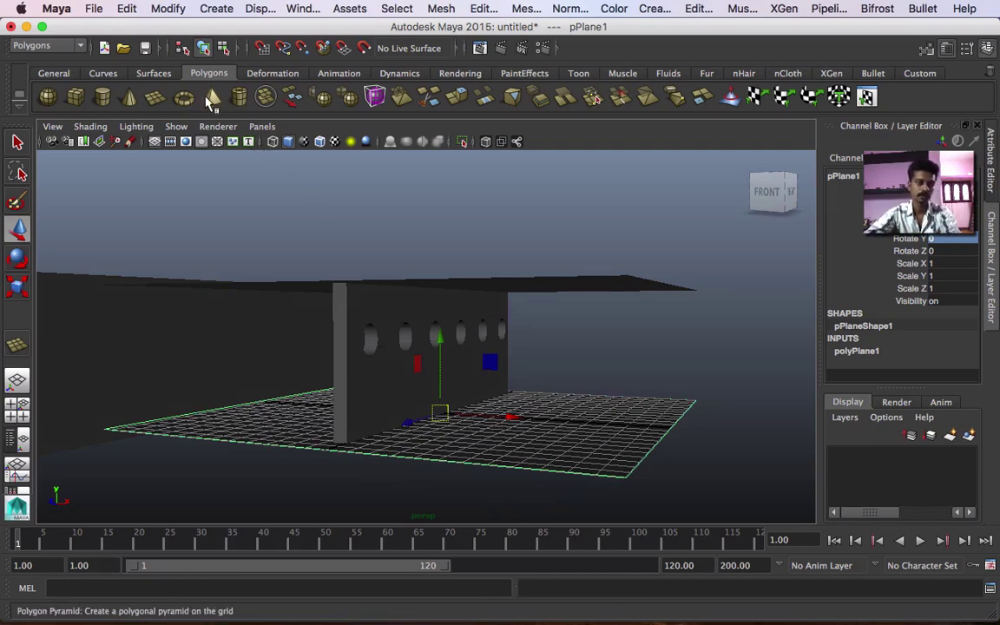
left_click(457, 74)
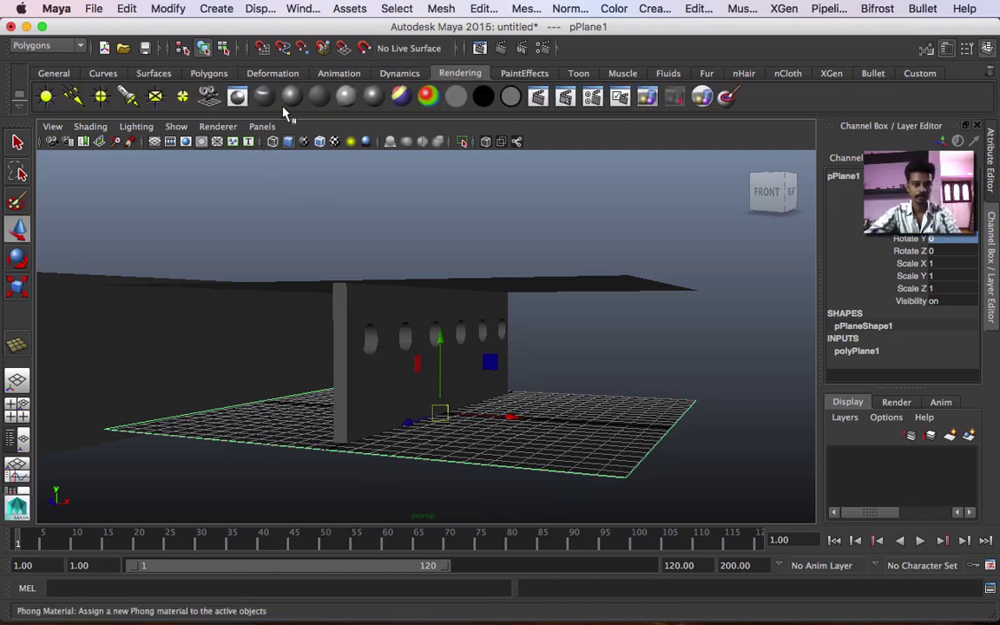
left_click(72, 96)
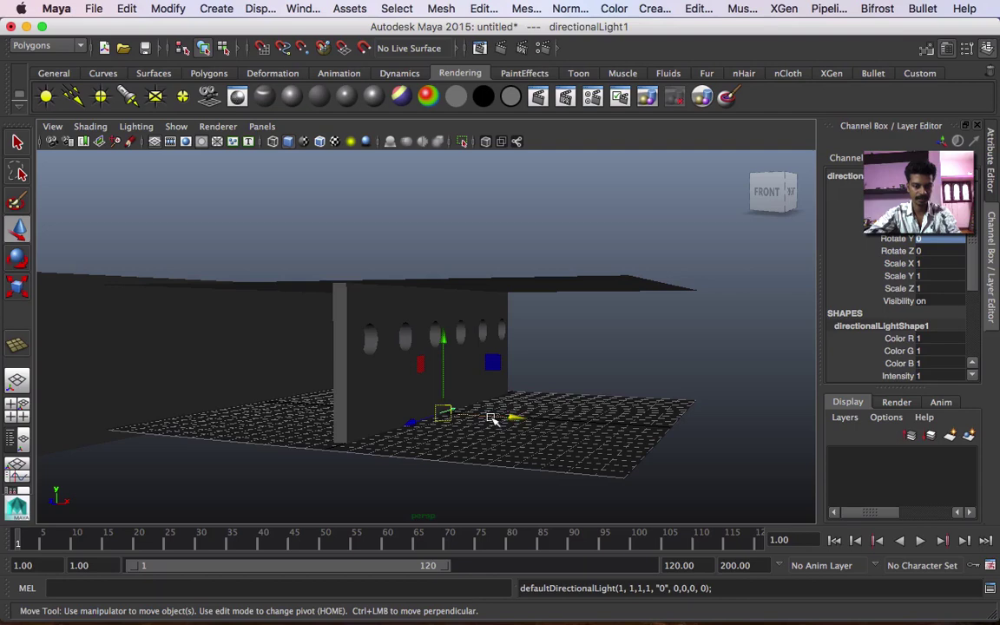
key("e")
left_click_drag(475, 416, 573, 415)
key("r")
- Move the directional light outward in X beyond the floor's edge and up in Y to about the height of the wall's holes
key("w")
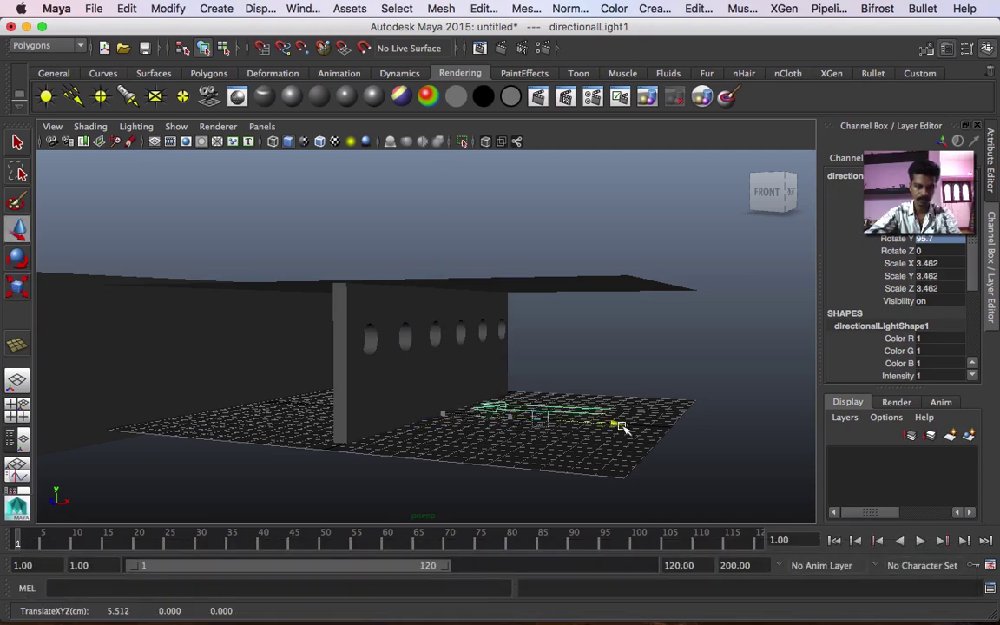
left_click_drag(550, 351, 564, 330)
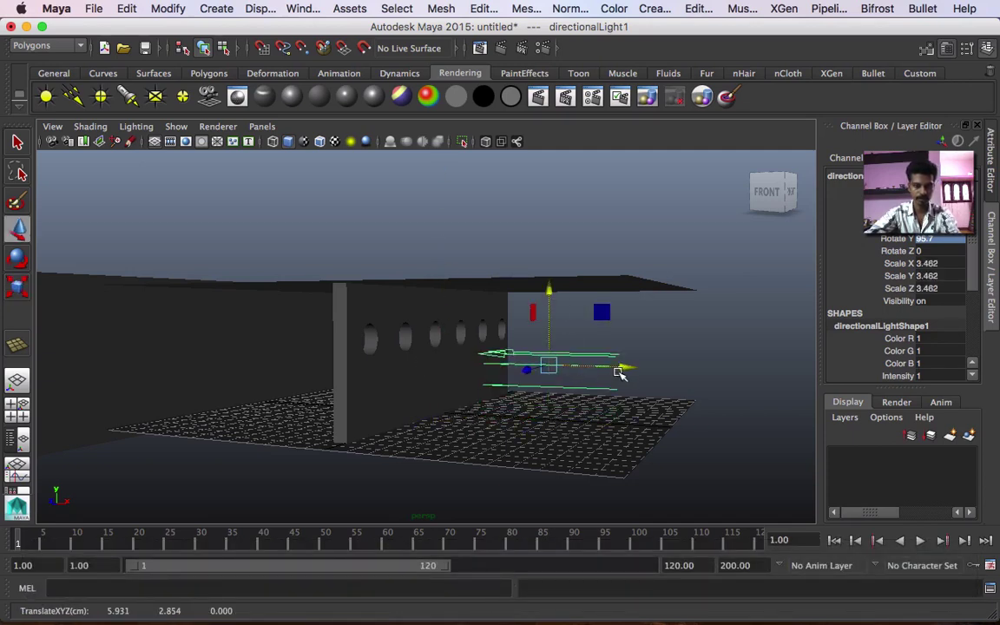
left_click_drag(621, 371, 736, 360)
left_click_drag(686, 305, 683, 279)
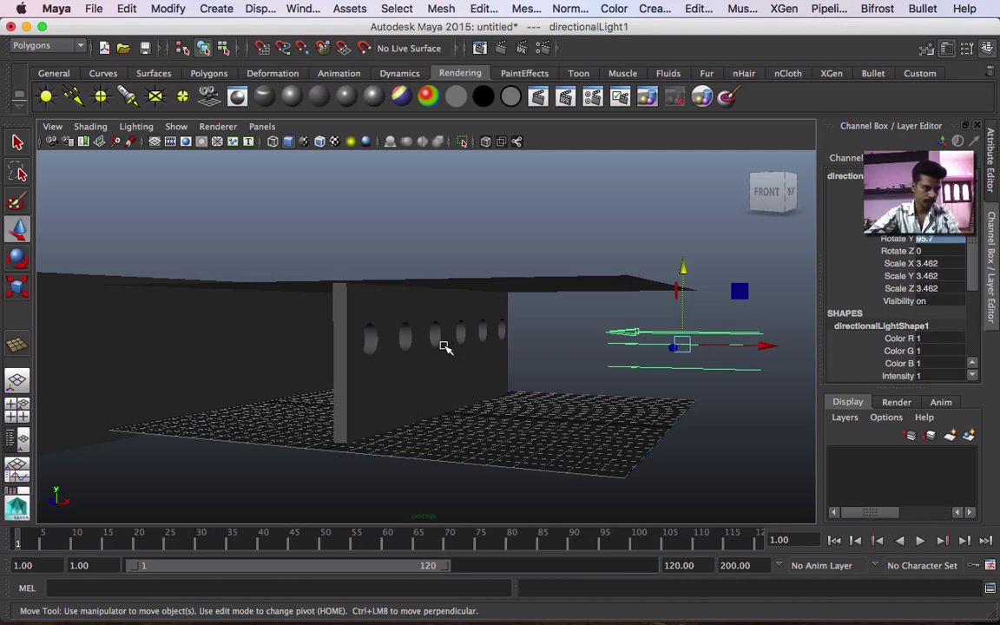
- Raise the ceiling plane slightly in Y to leave a gap above the perforated wall
left_click(448, 286)
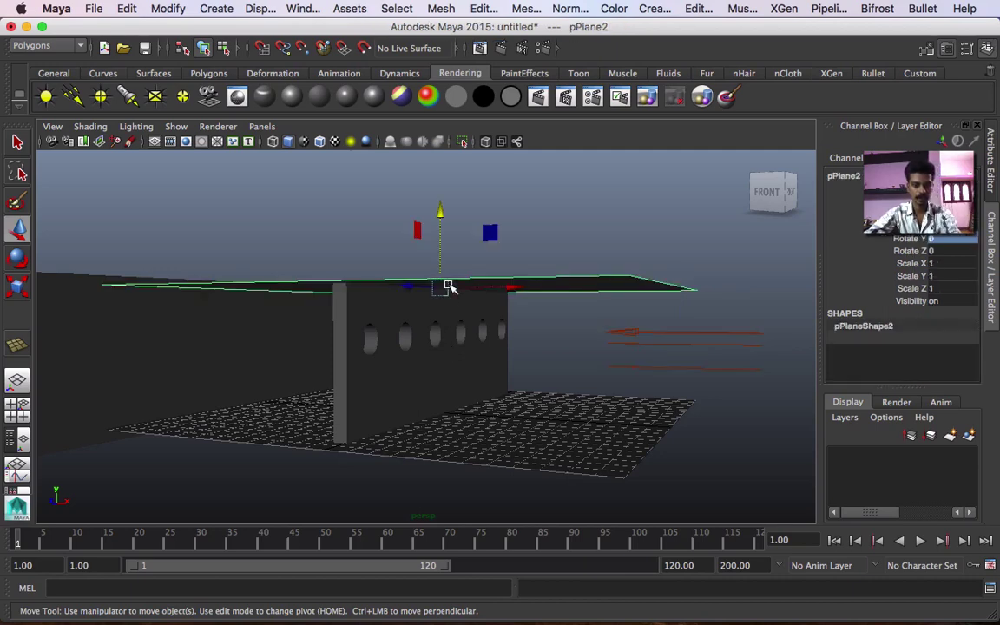
left_click_drag(440, 216, 440, 205)
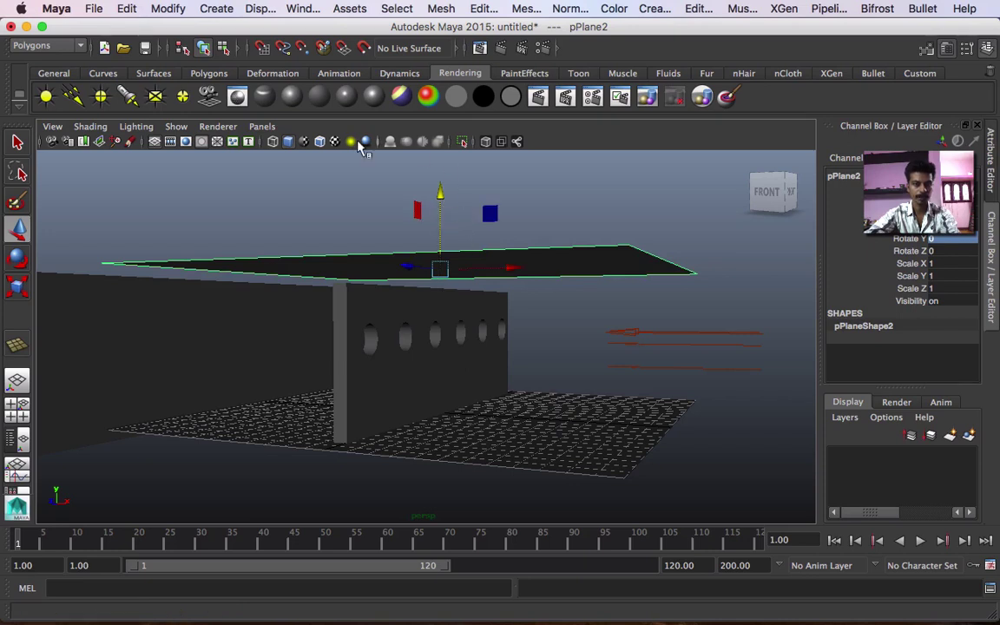
left_click(48, 97)
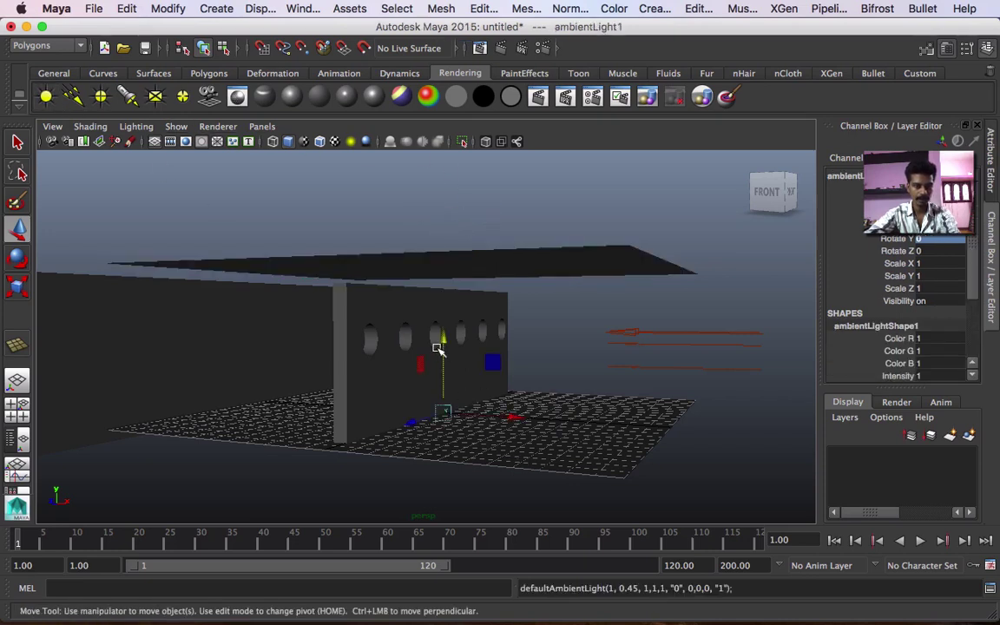
key("BackSpace")
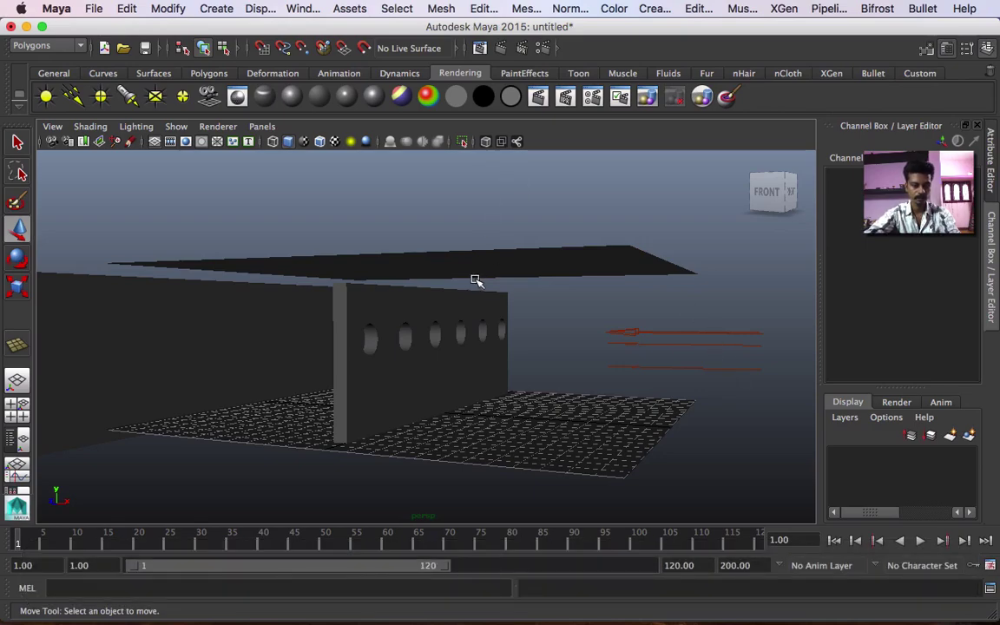
- Frame the perforated wall and side plane up close and render the current frame with Maya Software
left_click_drag(493, 284, 511, 384, "alt")
middle_click_drag(511, 383, 598, 341, "alt")
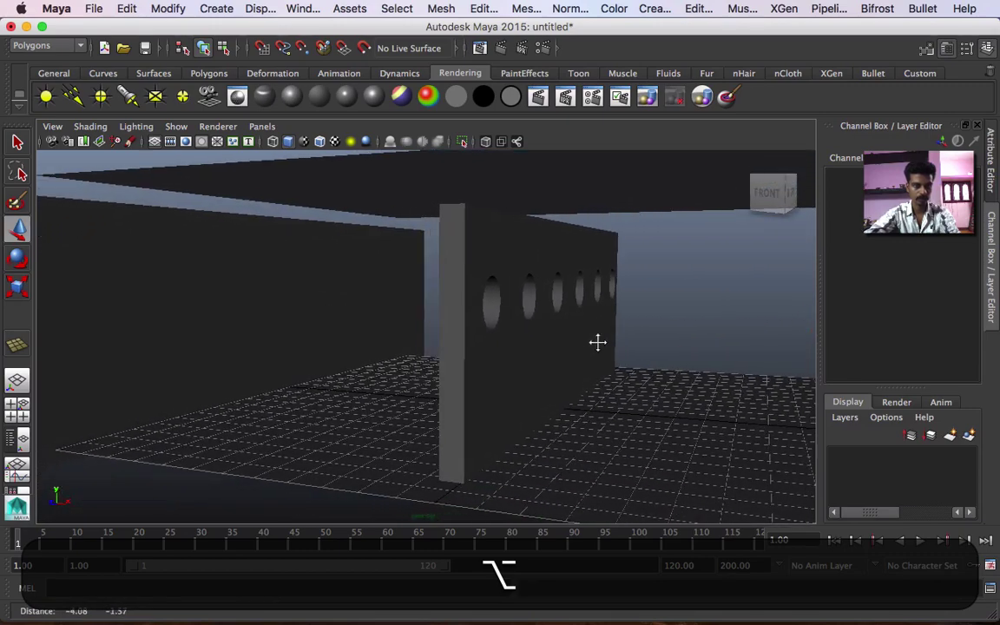
left_click(502, 48)
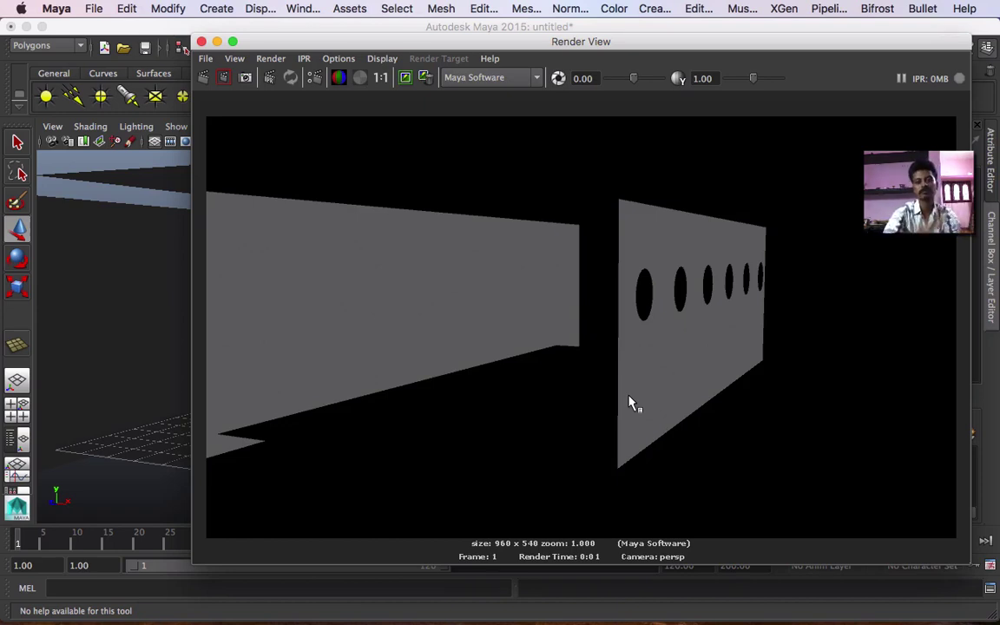
left_click(200, 42)
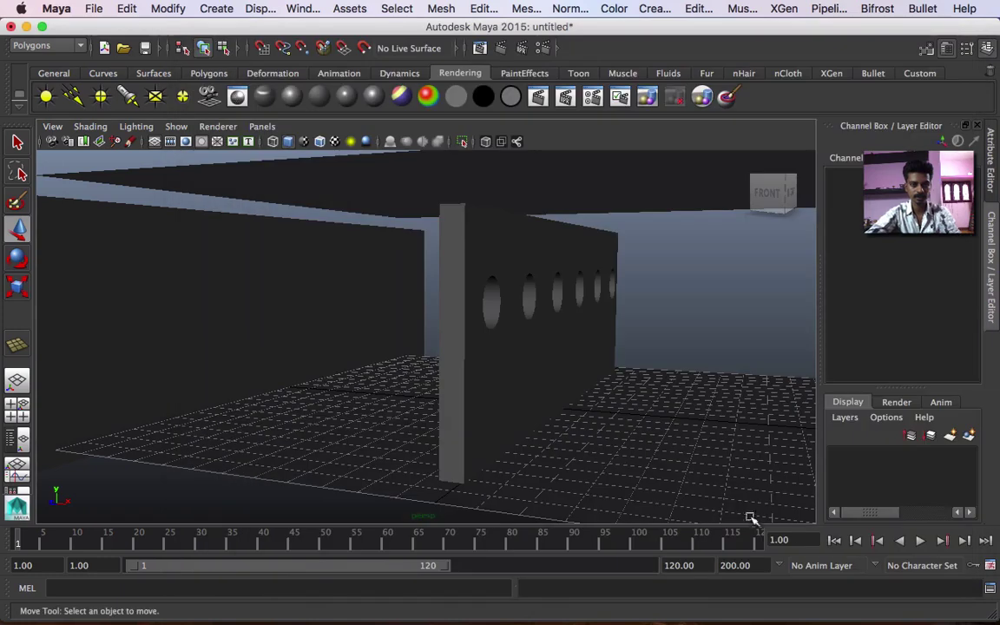
- Select directionalLight1 in the Outliner and enable Use Depth Map Shadows for it
left_click(532, 348)
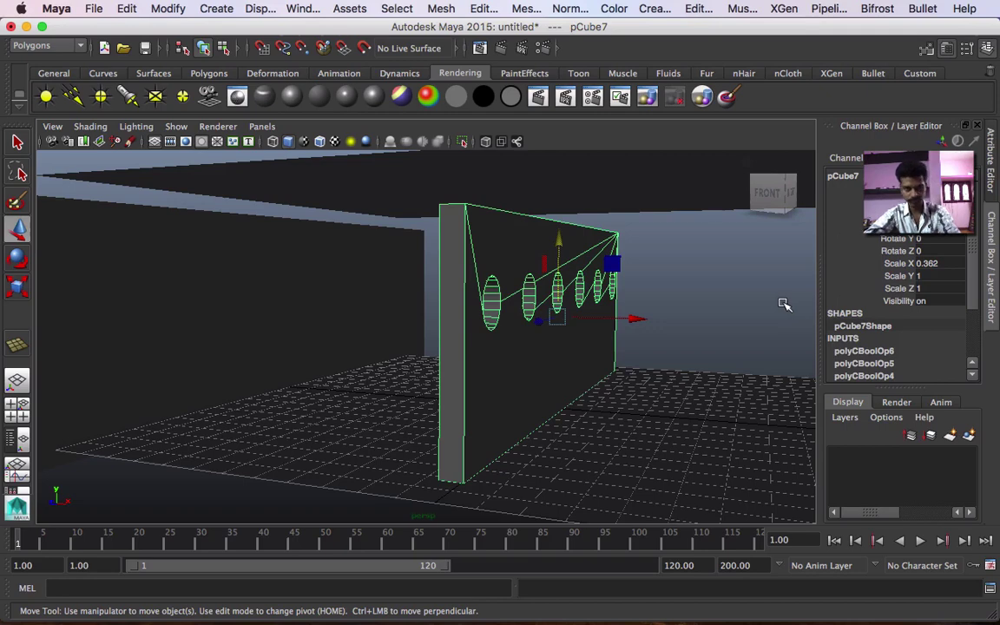
left_click(21, 441)
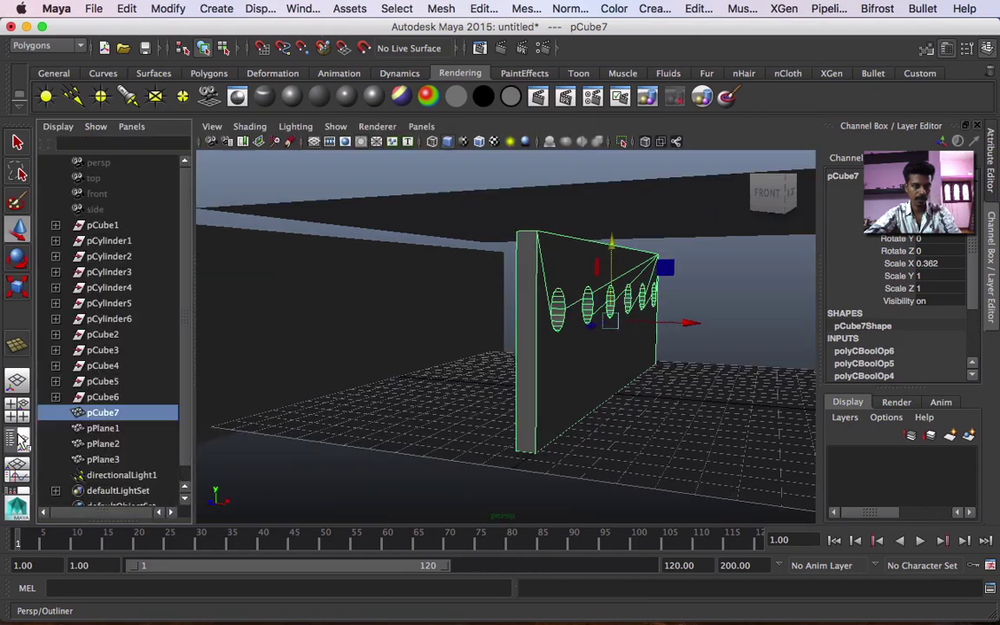
left_click(130, 476)
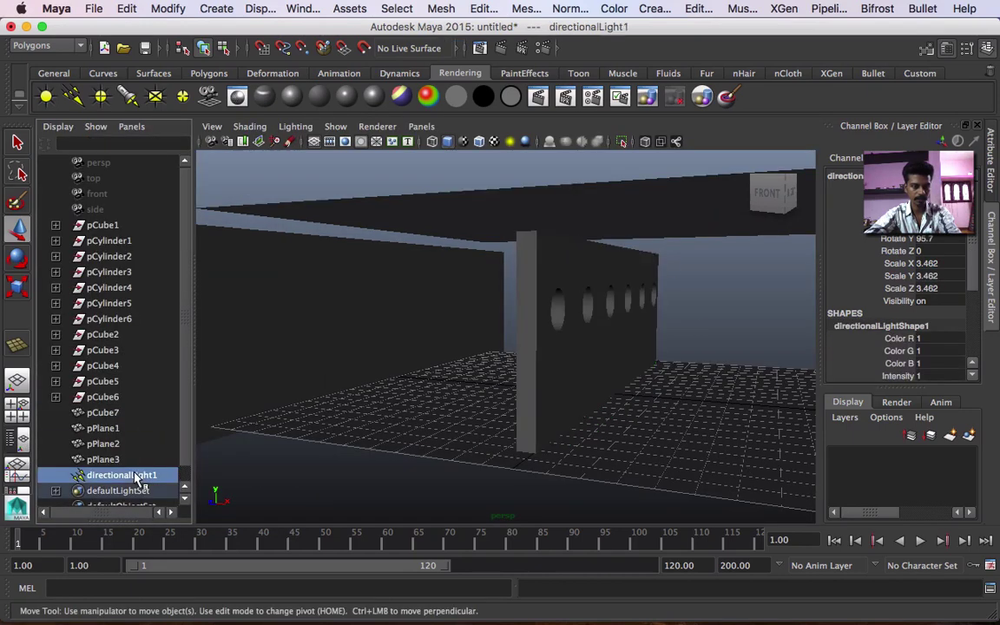
left_click(988, 182)
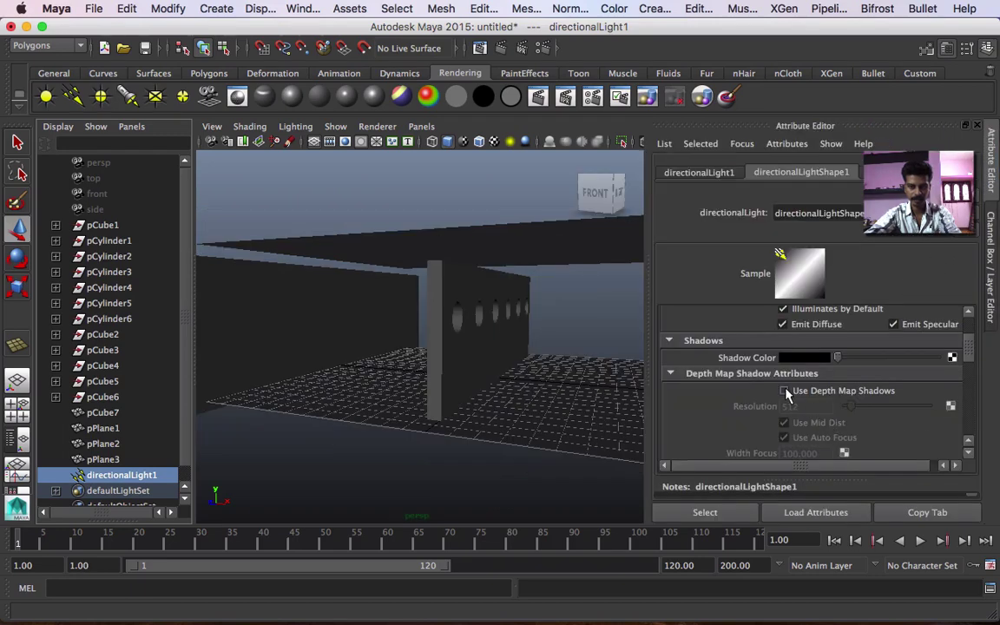
left_click(784, 391)
left_click(993, 176)
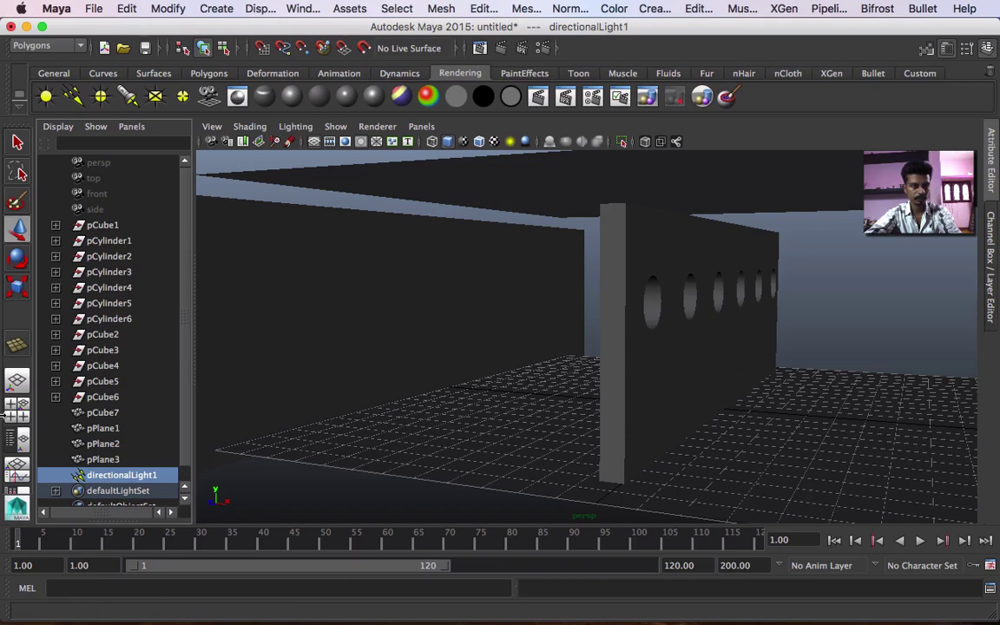
- Restore the single perspective view and render the frame to check the wall's shadow on the side plane
left_click(21, 441)
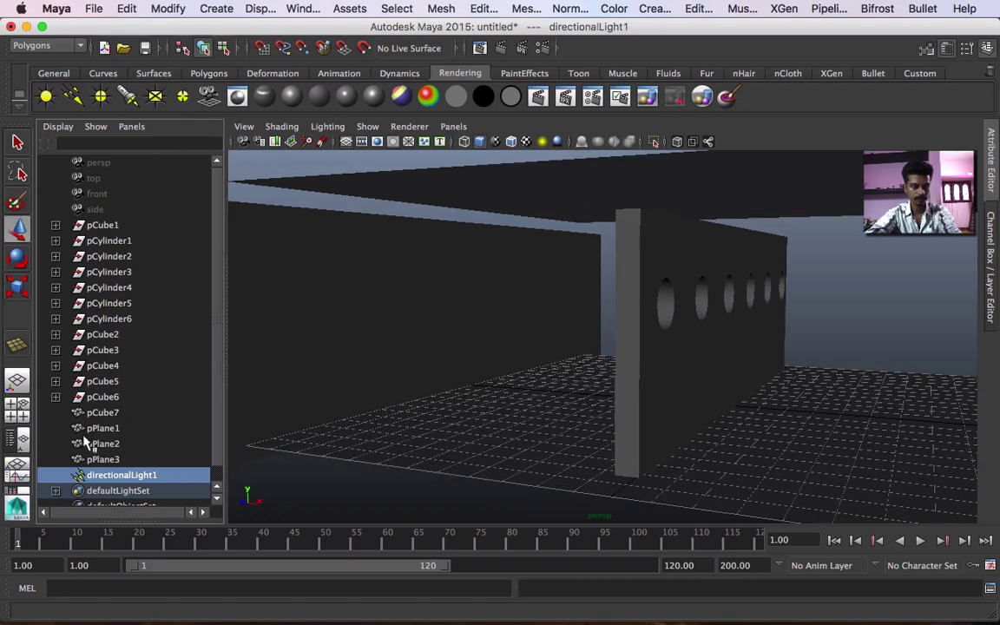
left_click(17, 380)
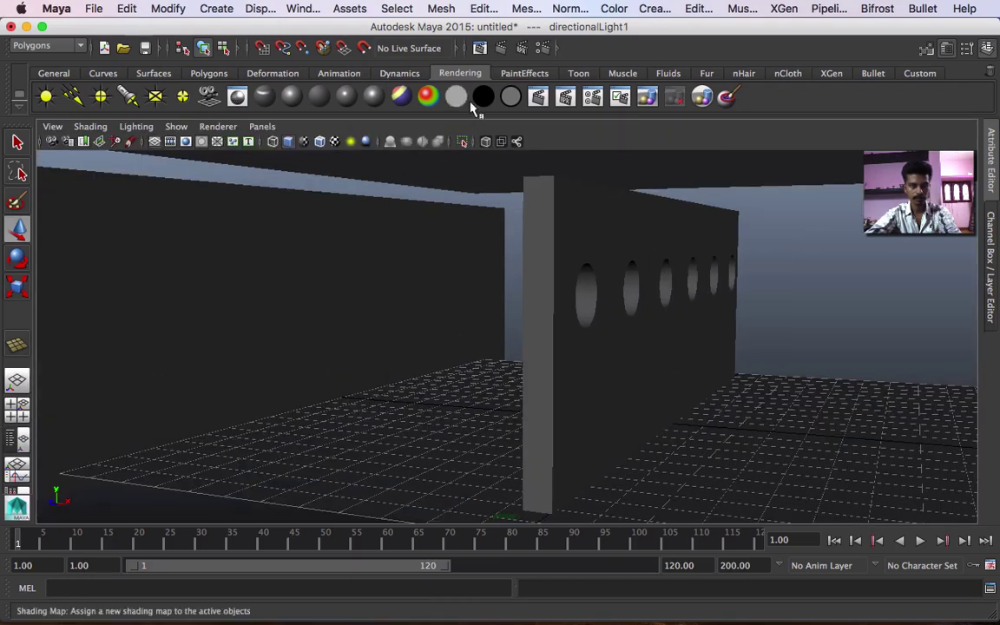
left_click(500, 47)
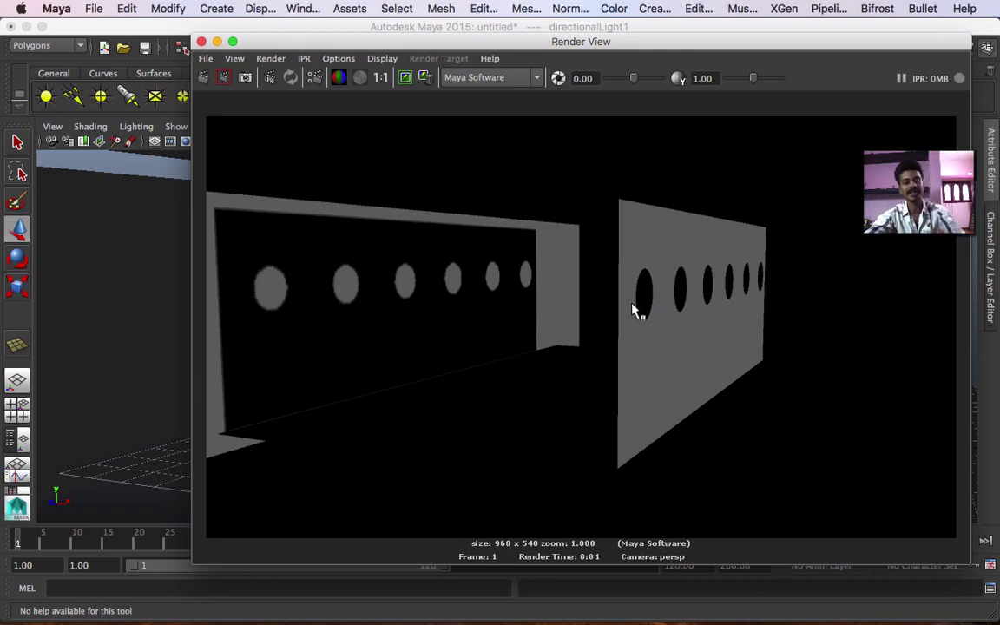
left_click(201, 40)
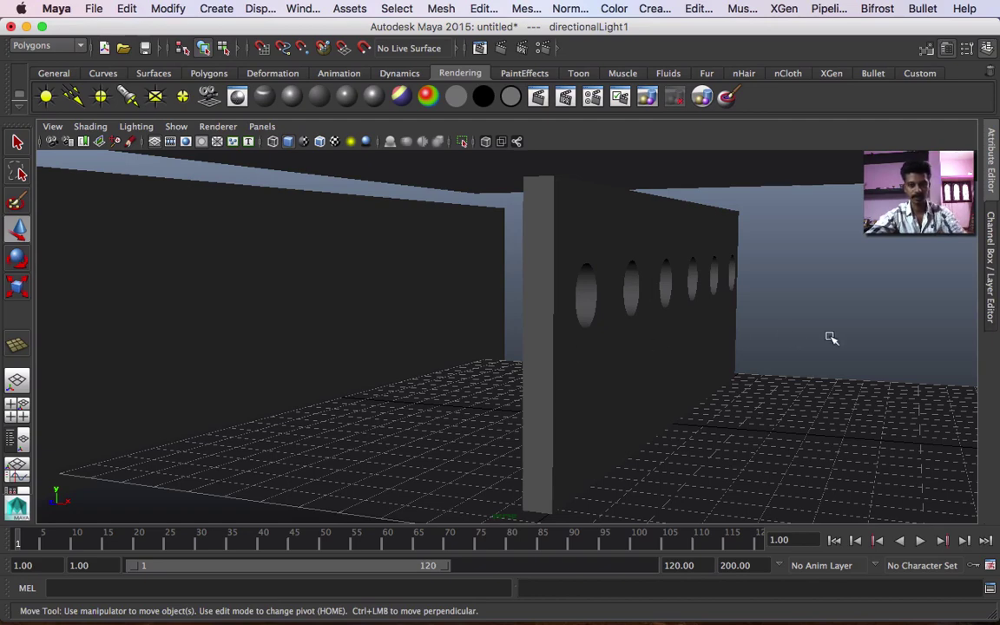
- Set the directional light's color to yellow and render the frame
left_click(991, 178)
scroll(963, 347, "up", 3)
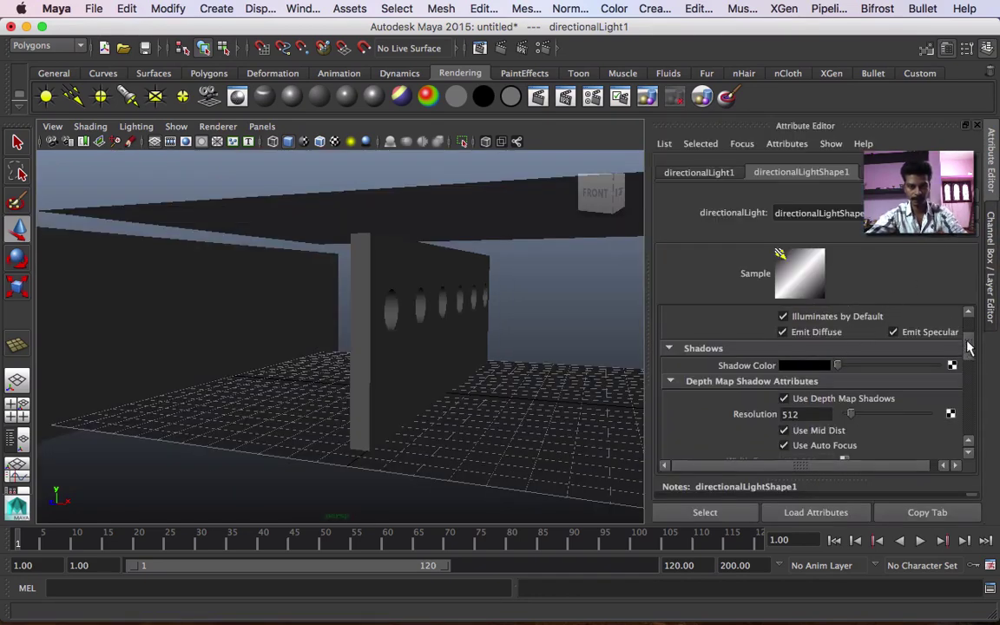
left_click(791, 351)
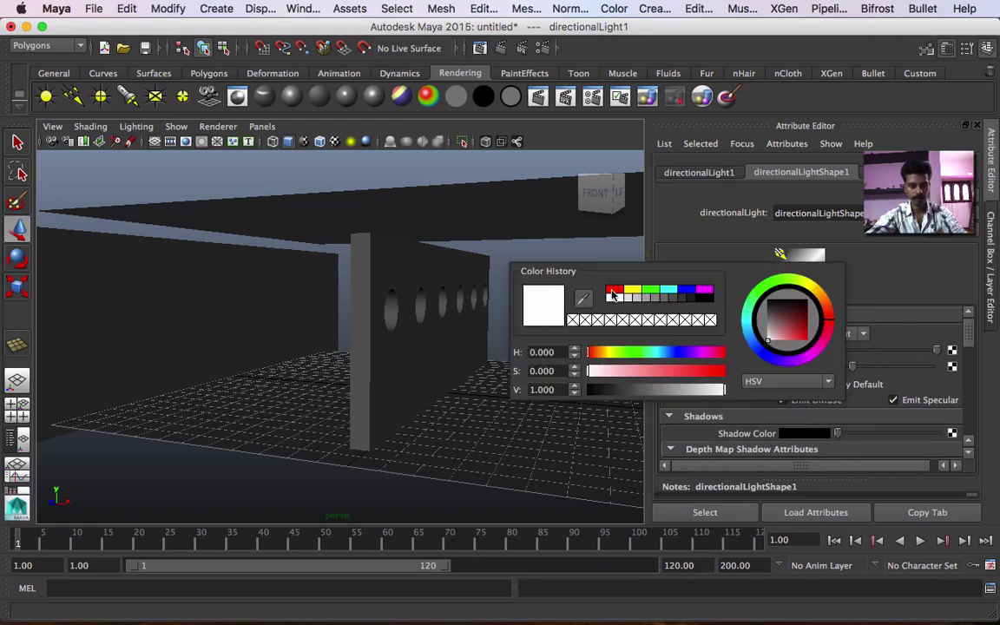
left_click(634, 291)
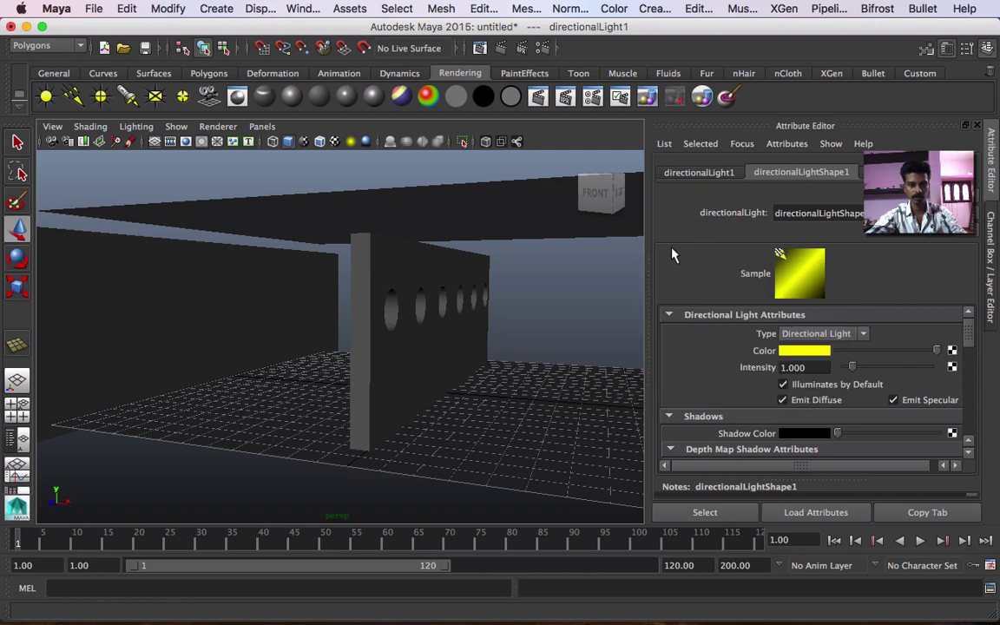
left_click(507, 48)
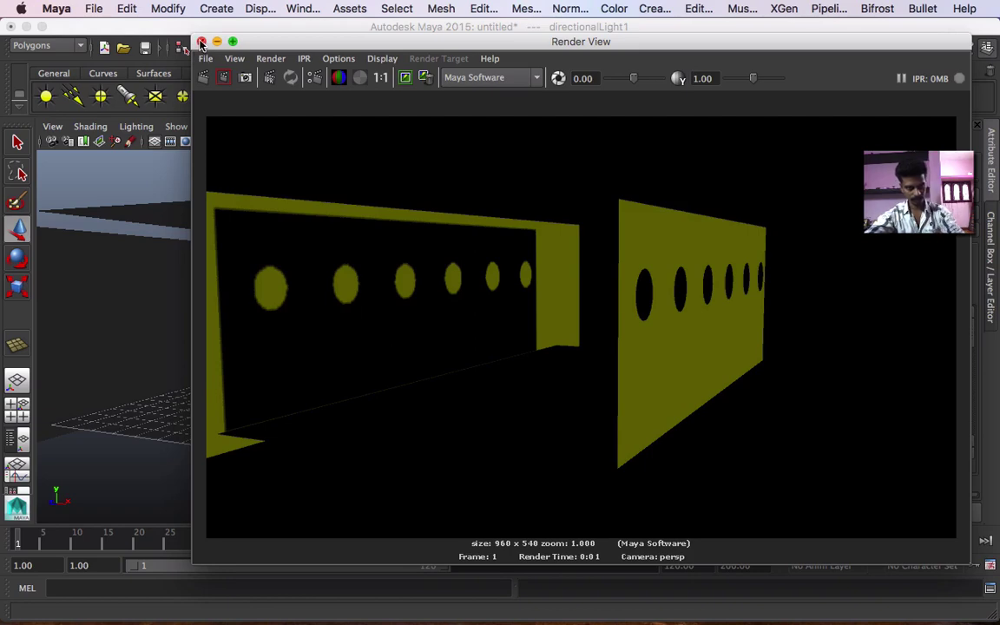
- Set the directional light's color to cyan and render the frame
left_click(199, 42)
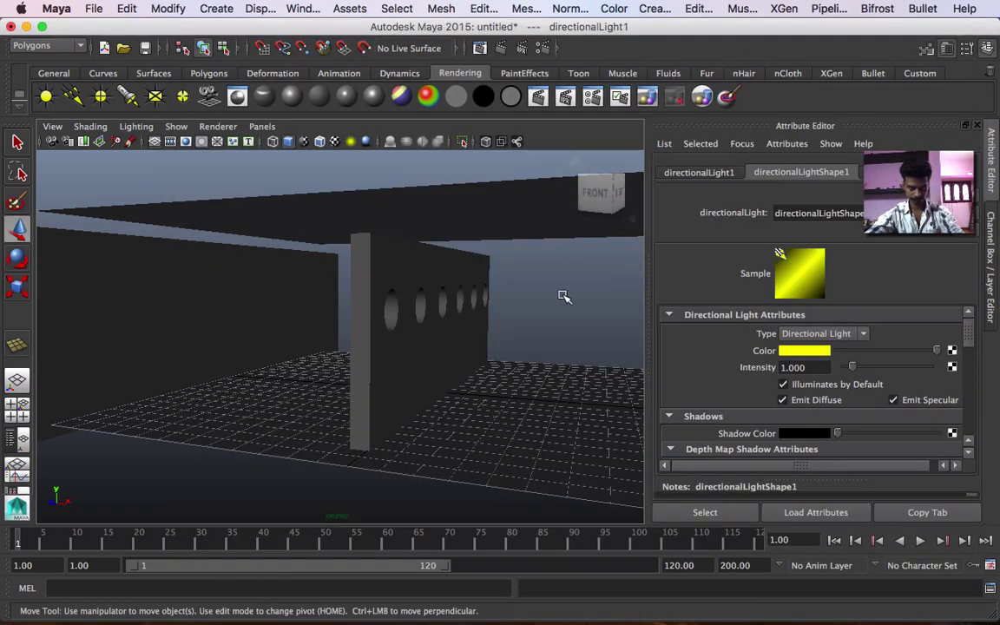
left_click(803, 350)
left_click(721, 261)
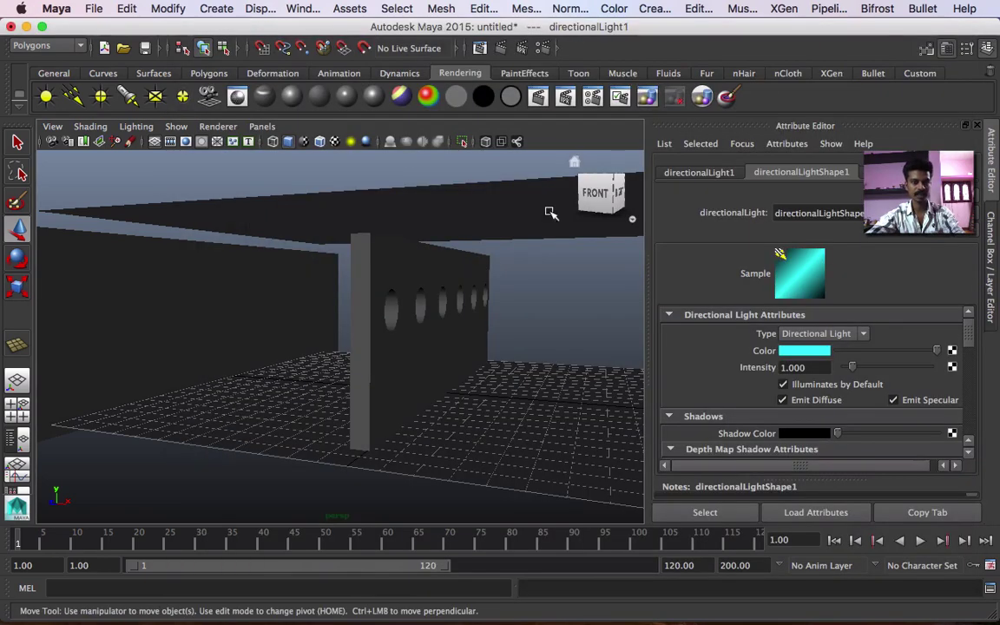
left_click(202, 41)
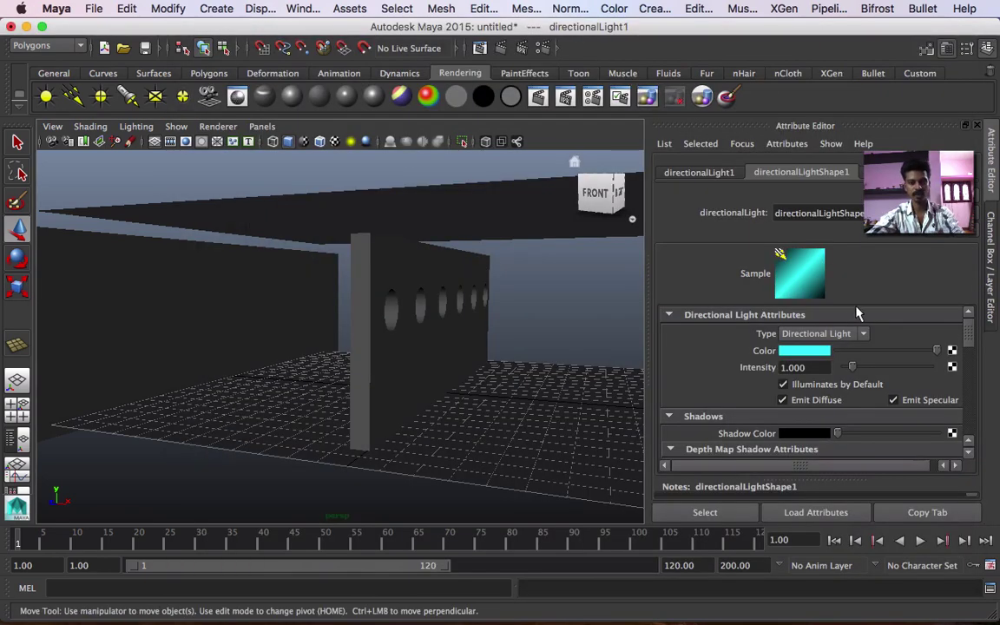
- Set the directional light's color back to white and hide the Attribute Editor
left_click(794, 350)
left_click(691, 293)
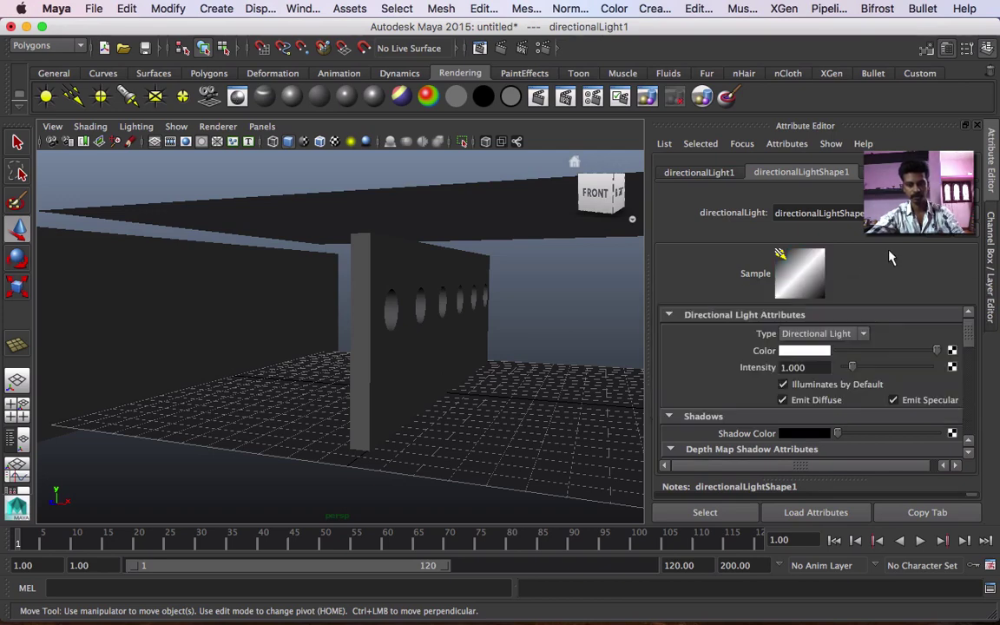
left_click(993, 176)
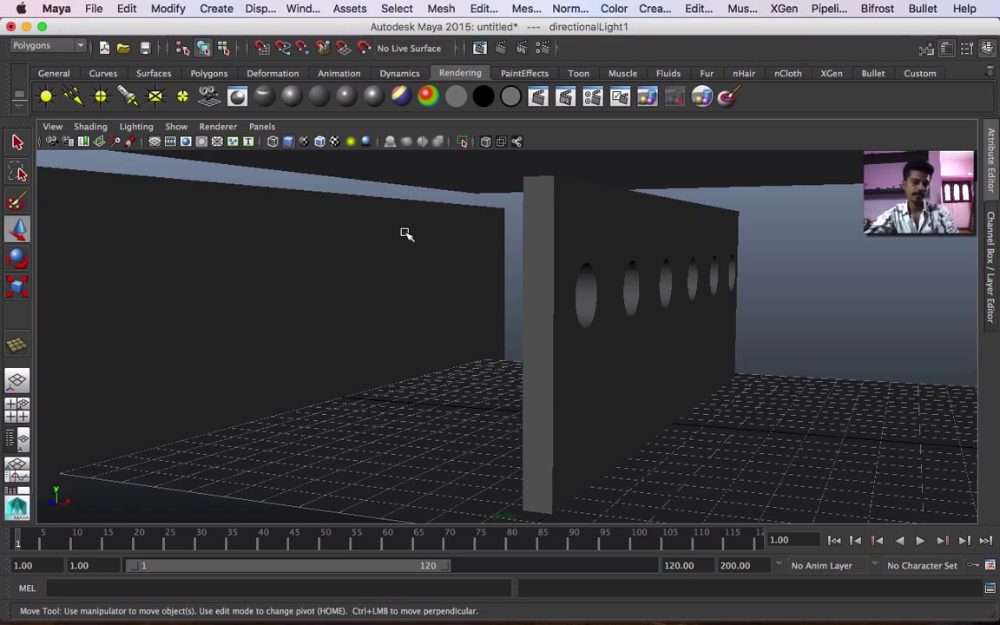
- Add an ambient light, raise it to the top of the perforated wall, and render the frame
left_click(46, 96)
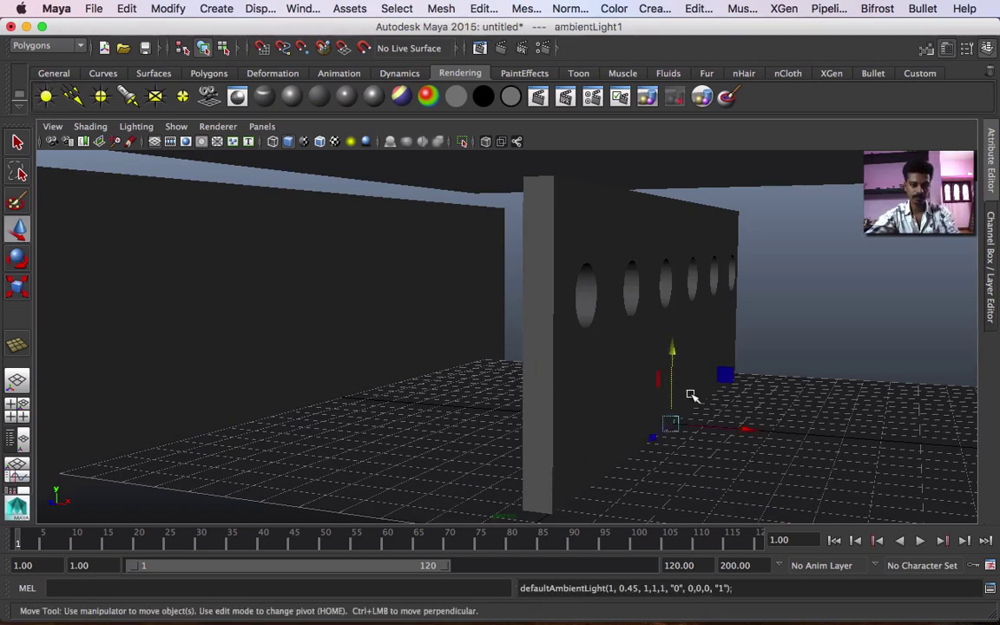
left_click_drag(671, 352, 668, 113)
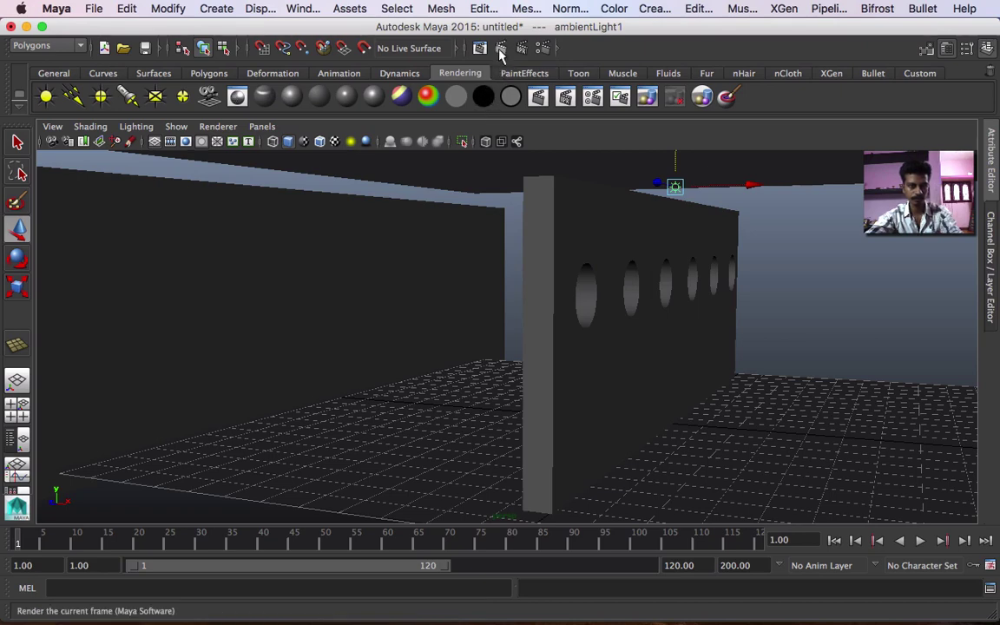
left_click(519, 98)
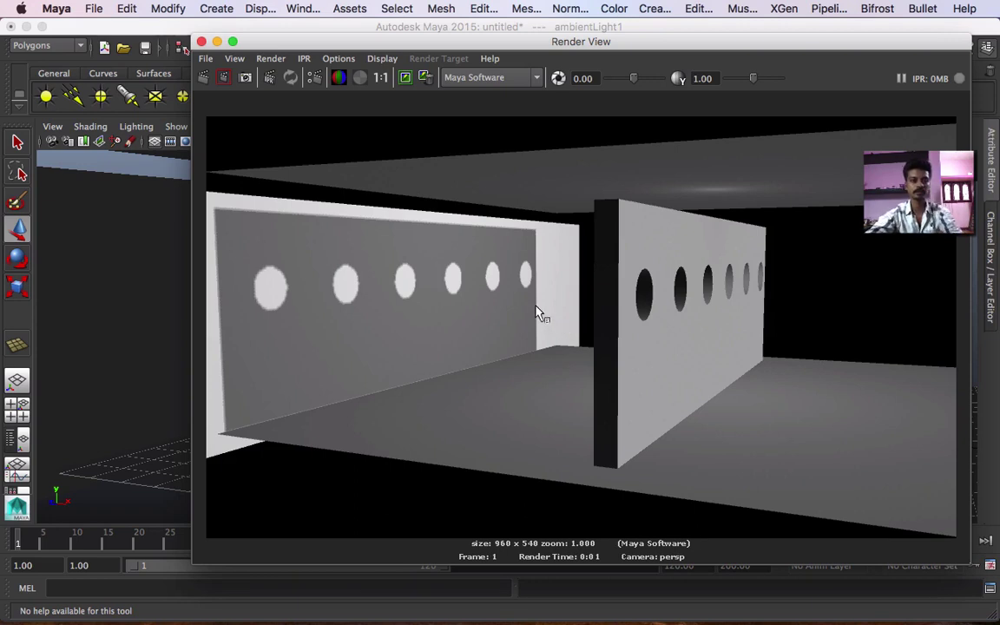
left_click(200, 42)
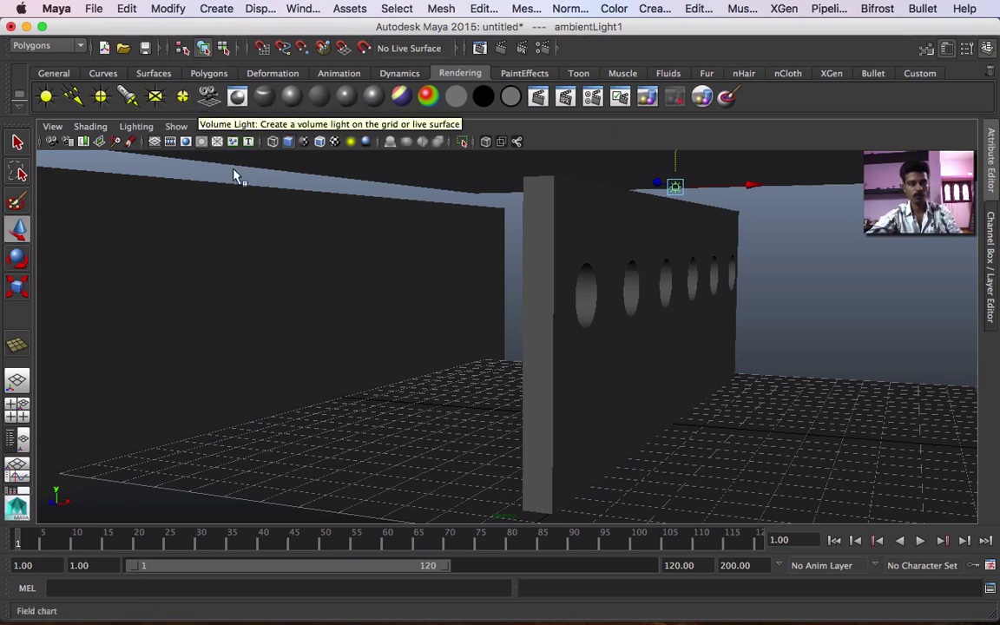
- Start a new scene without saving the changes to the untitled one
left_click(440, 396)
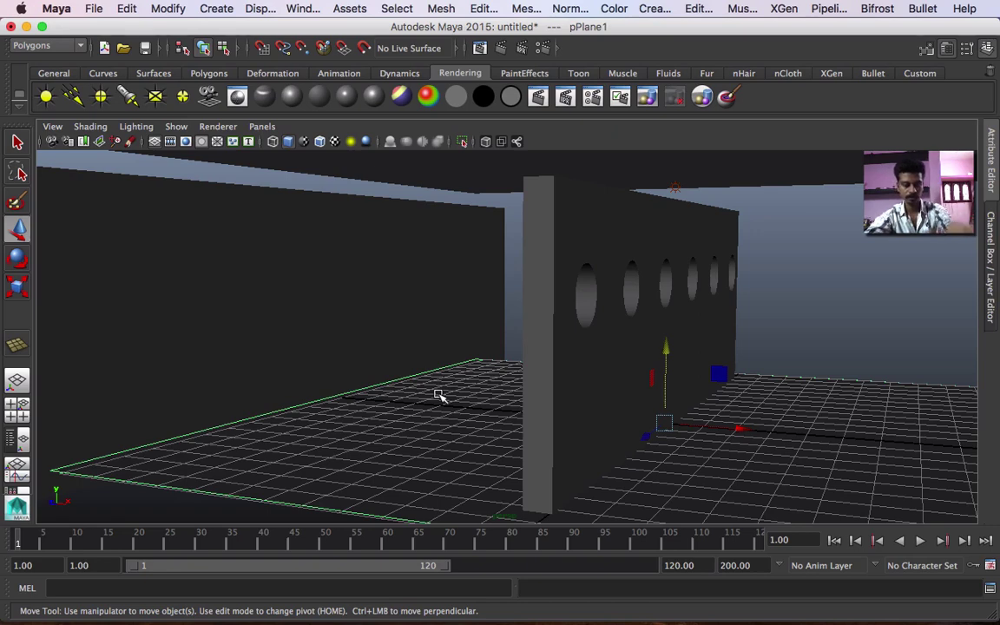
key("super+n")
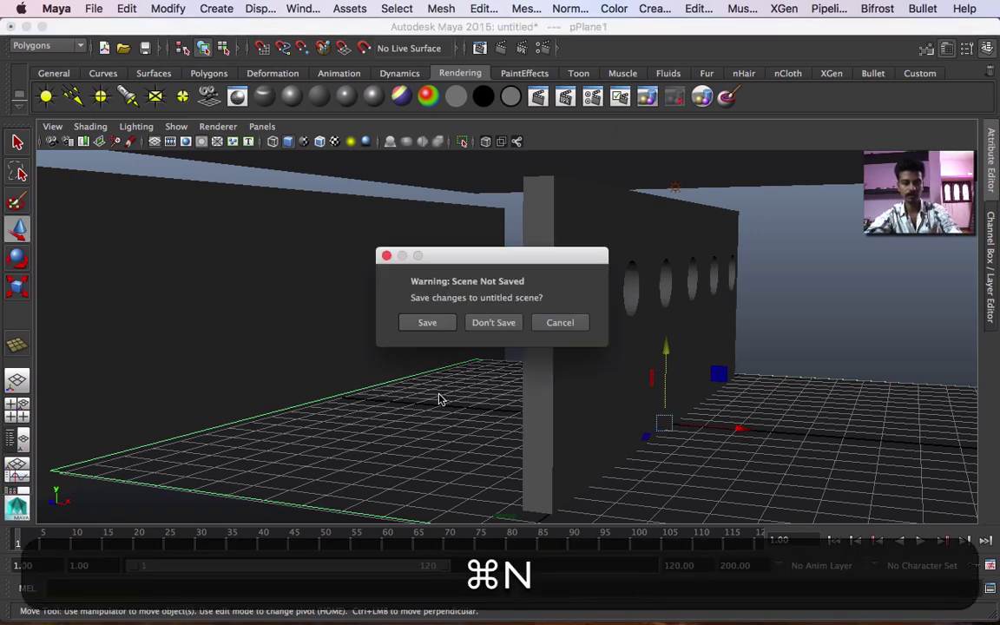
left_click(488, 324)
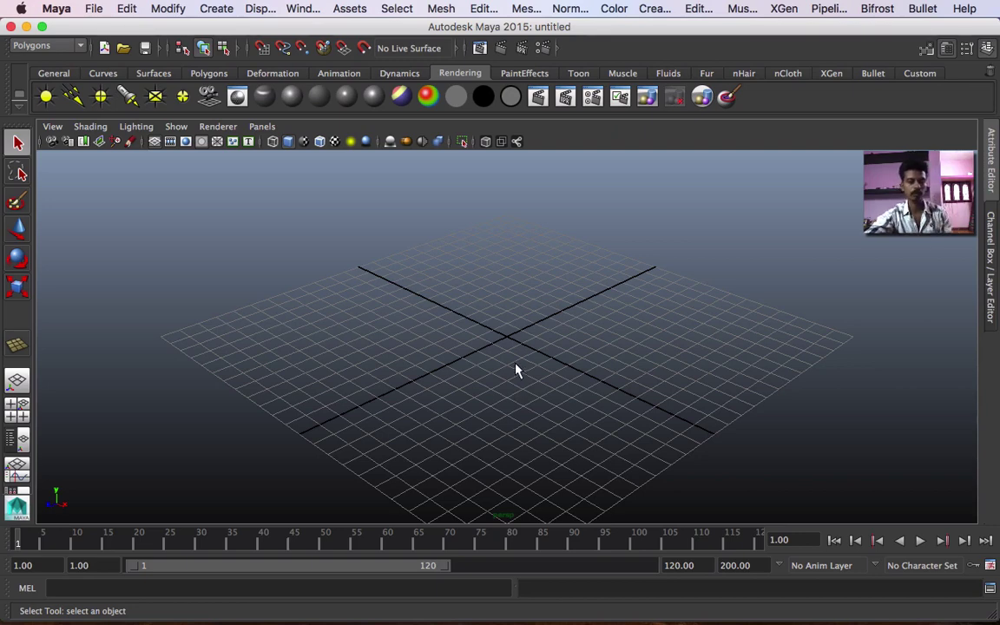
- Create a polygon ground plane covering most of the grid
left_click(209, 73)
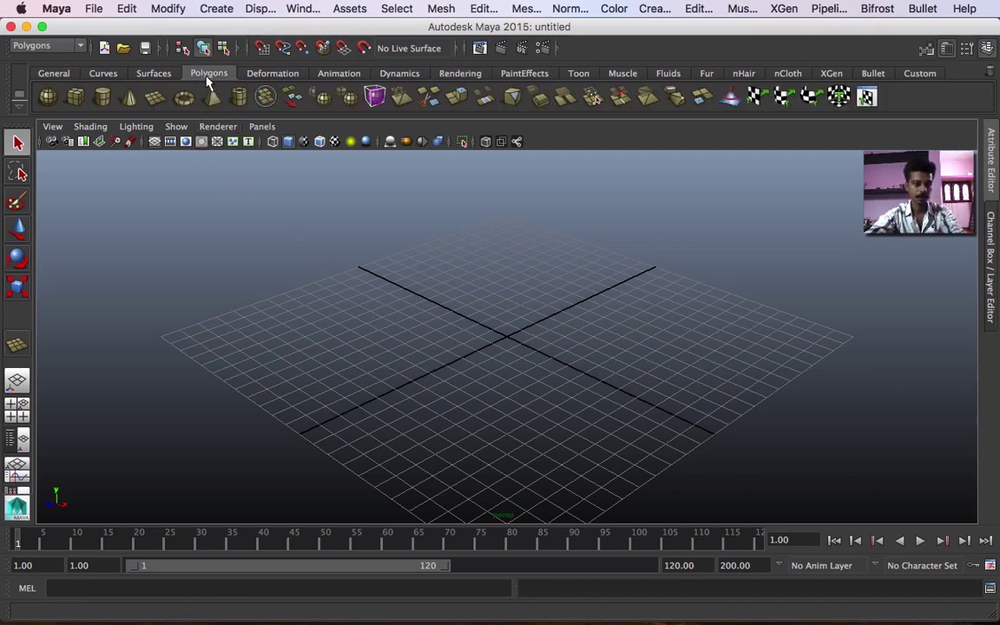
left_click(153, 97)
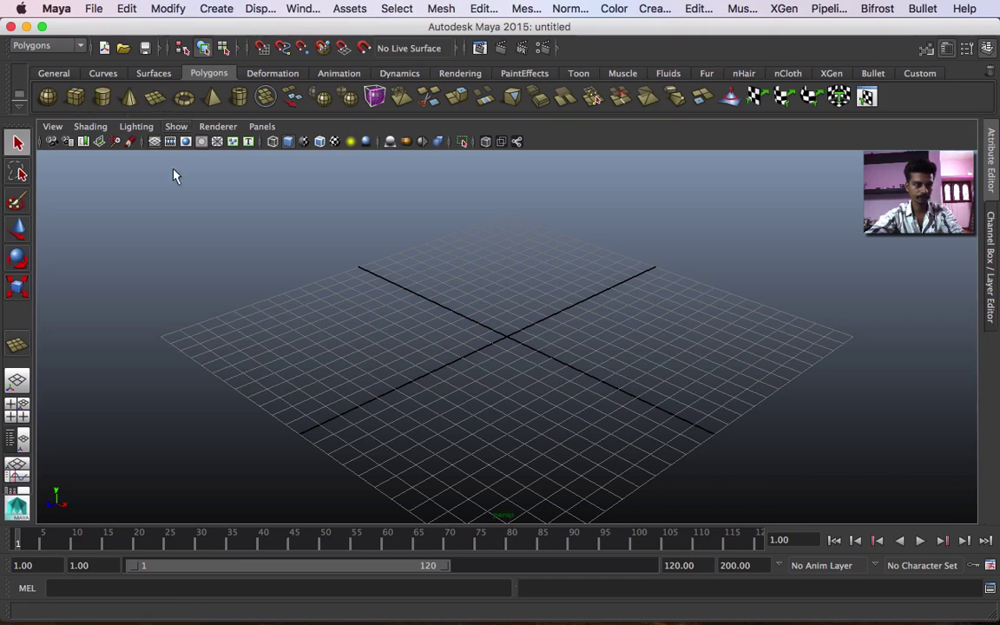
left_click_drag(229, 356, 778, 342)
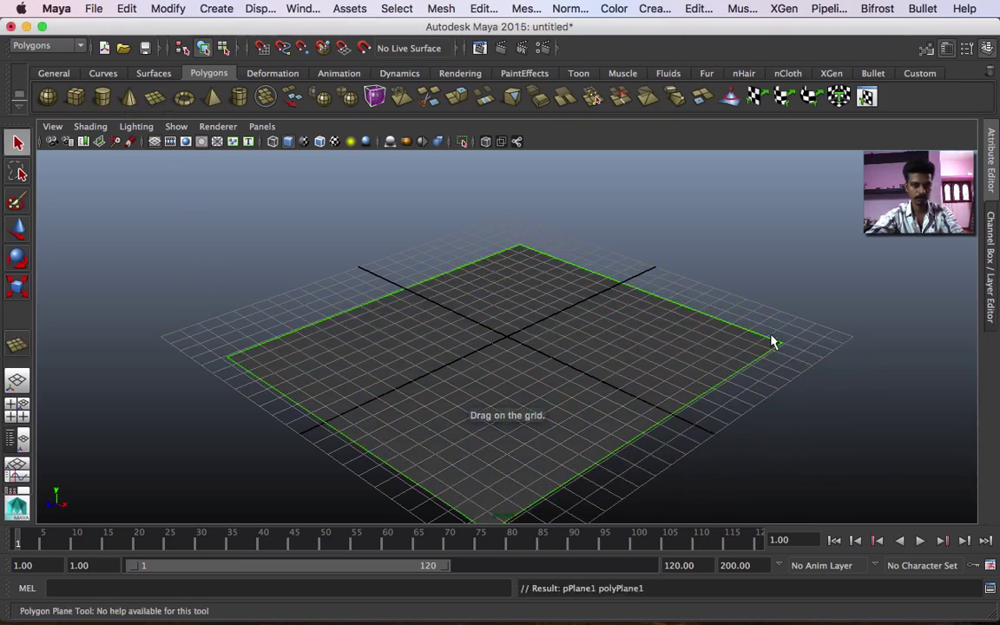
- Create a polygon sphere near the plane's center and raise it so it rests on the plane
left_click(48, 97)
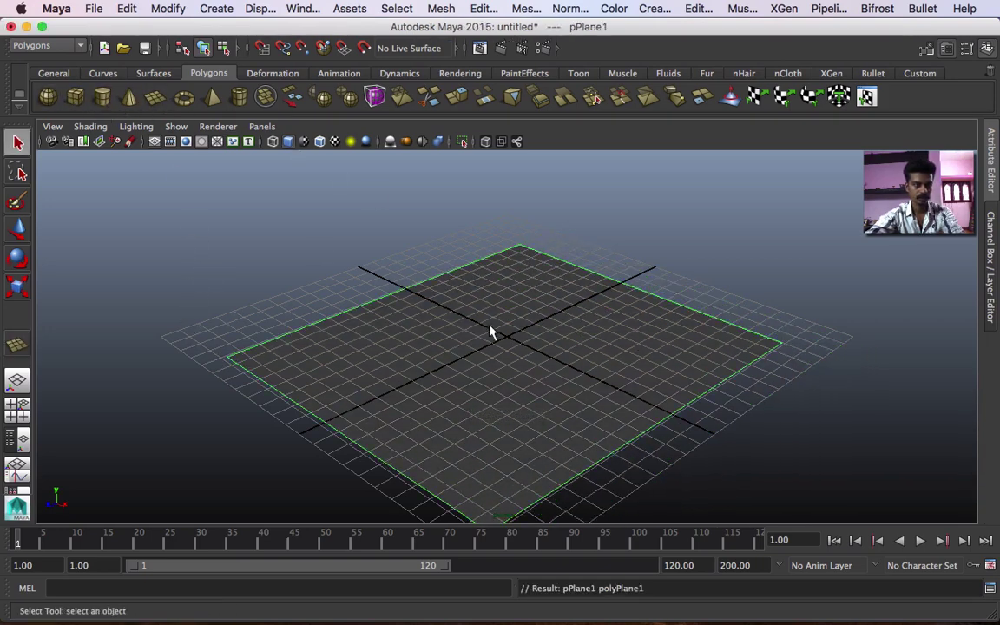
left_click_drag(498, 350, 560, 367)
key("w")
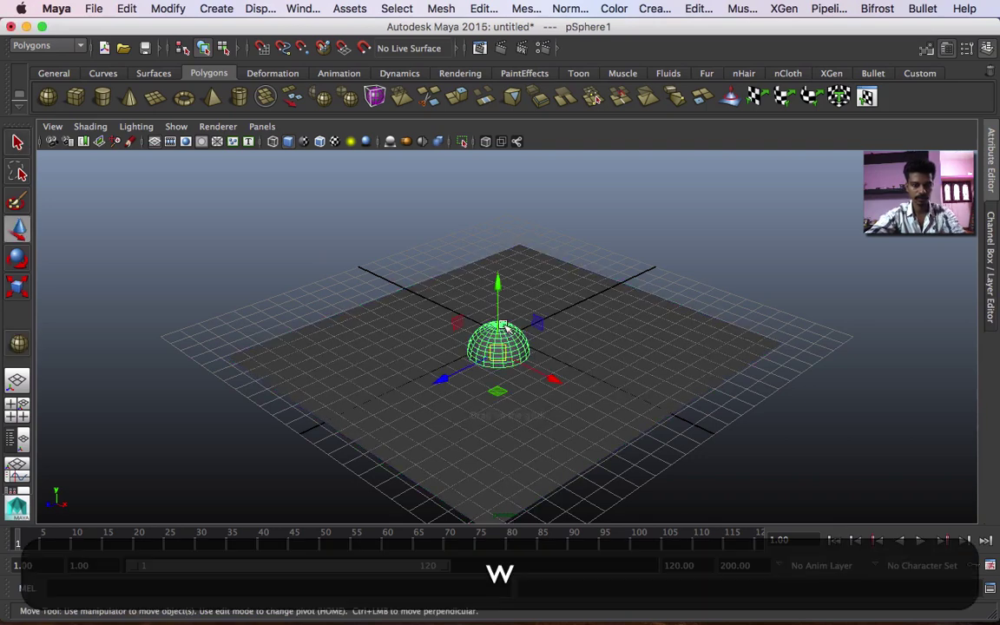
left_click_drag(499, 309, 500, 283)
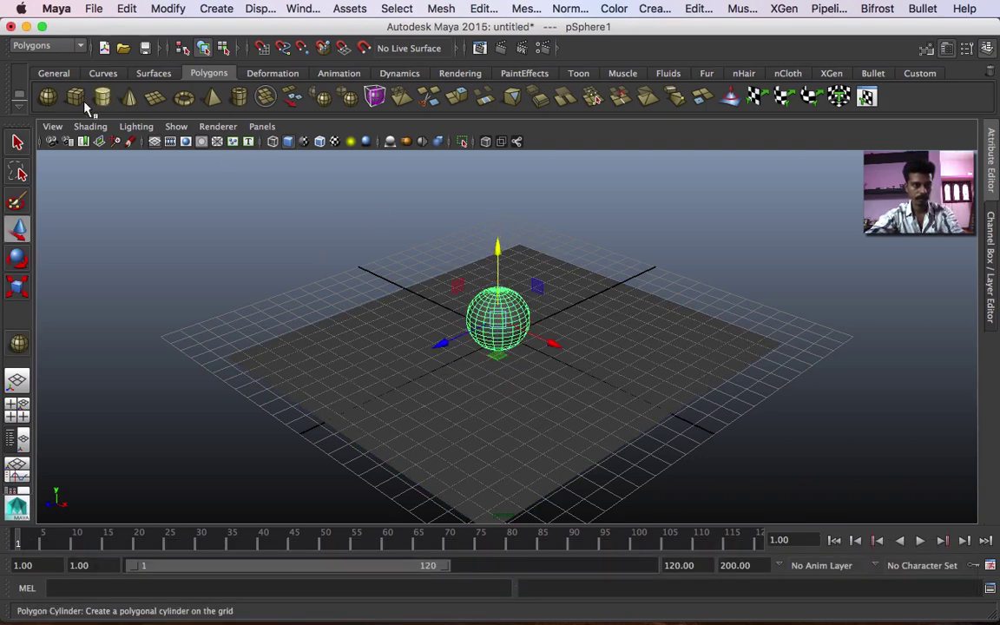
- Create a thin, wide polygon cube as a slab on the plane beneath the sphere
left_click(75, 97)
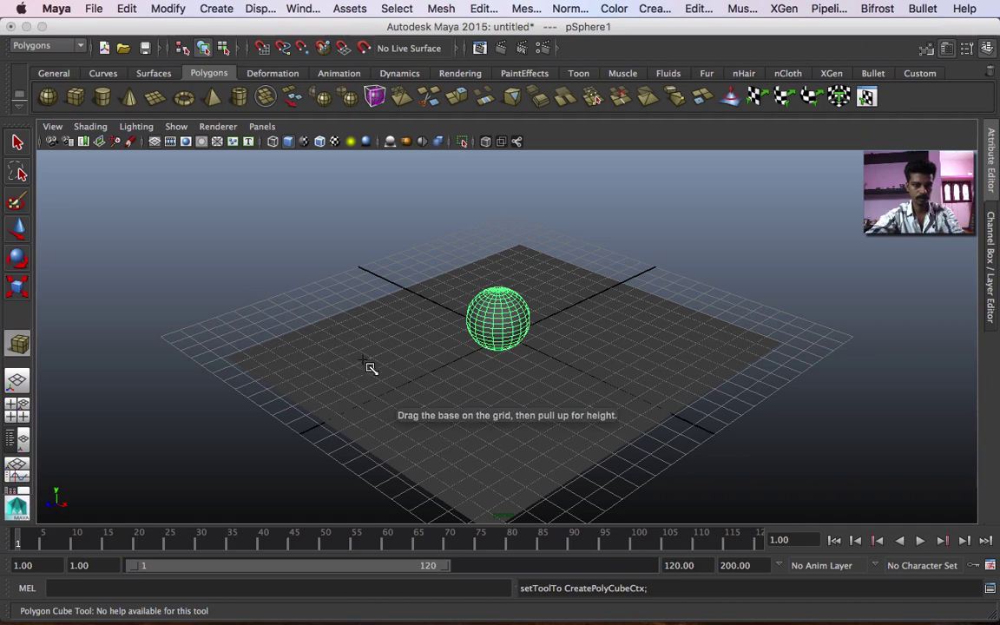
left_click_drag(360, 358, 642, 336)
left_click(566, 420)
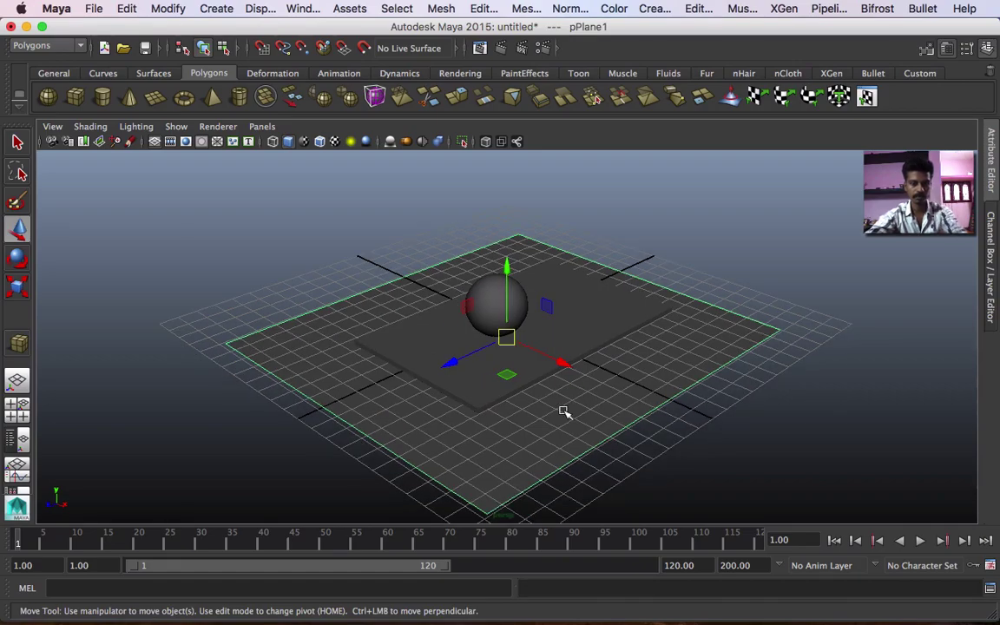
- Add a spot light and raise it along Y to about 3.8 cm, above the slab
left_click_drag(563, 410, 844, 400, "alt")
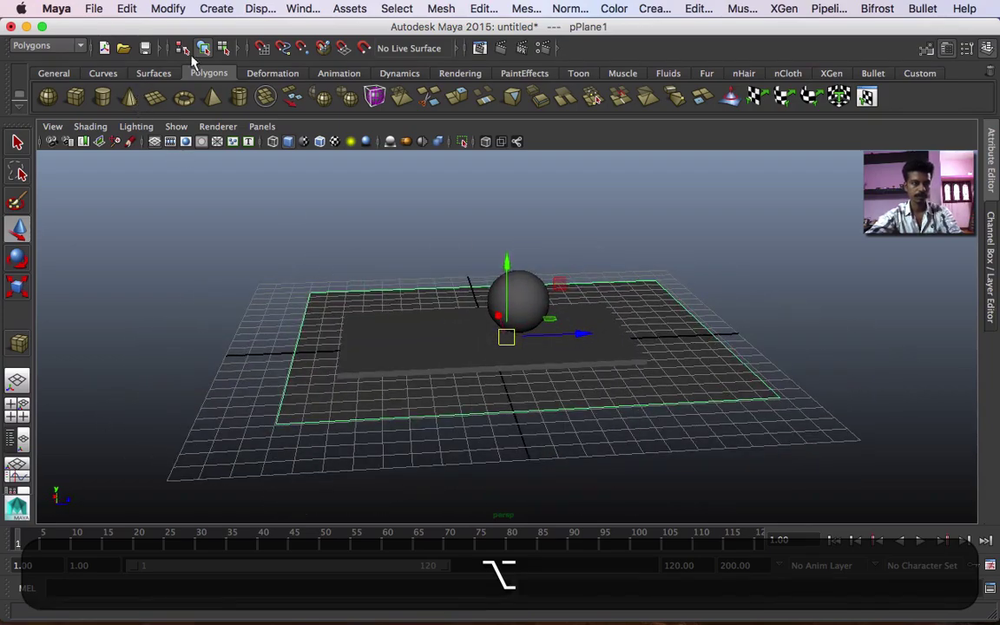
left_click(400, 74)
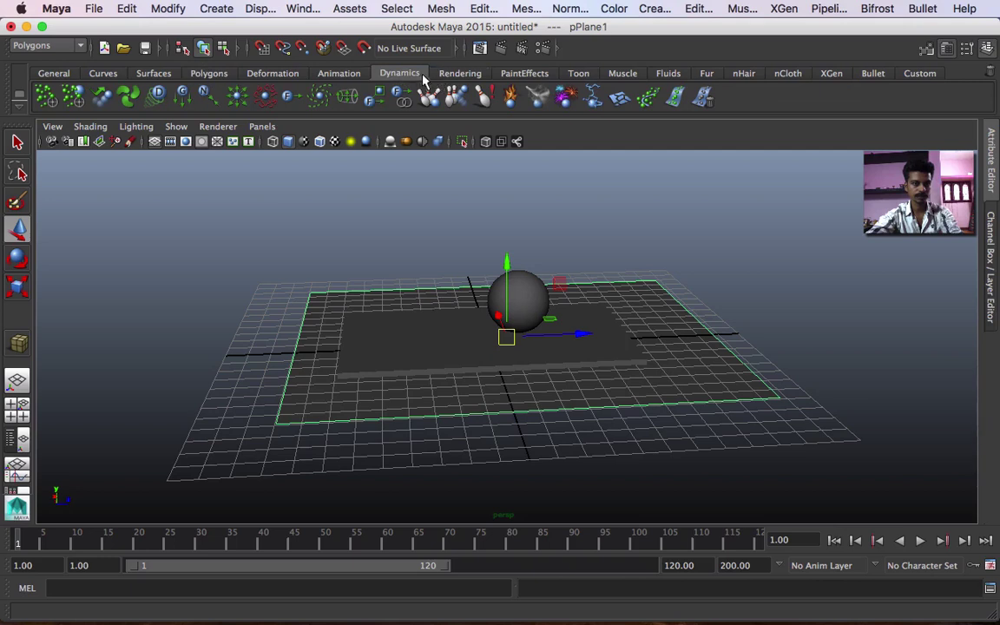
left_click(459, 74)
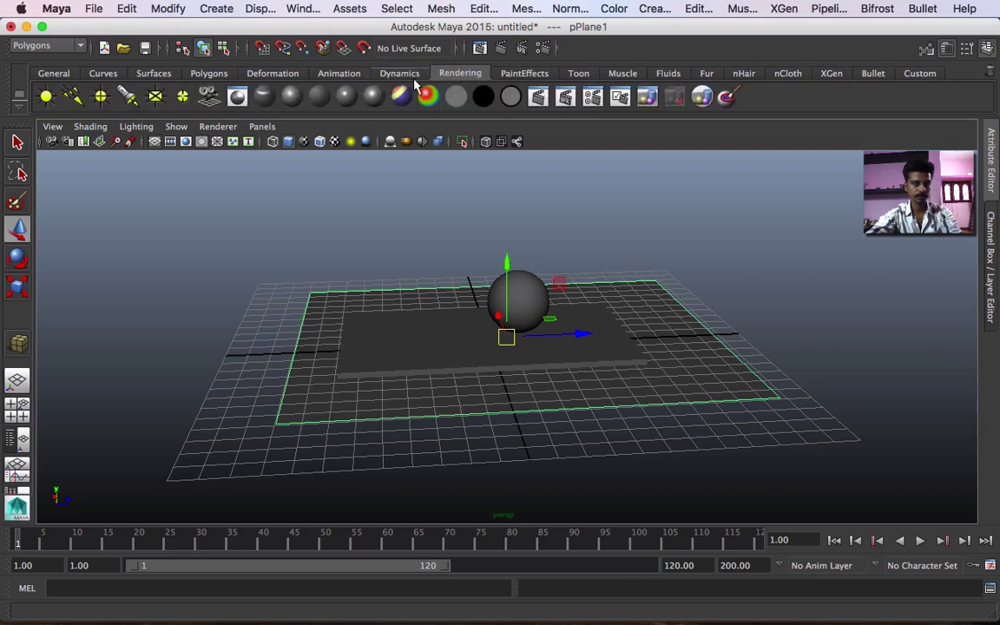
left_click(128, 98)
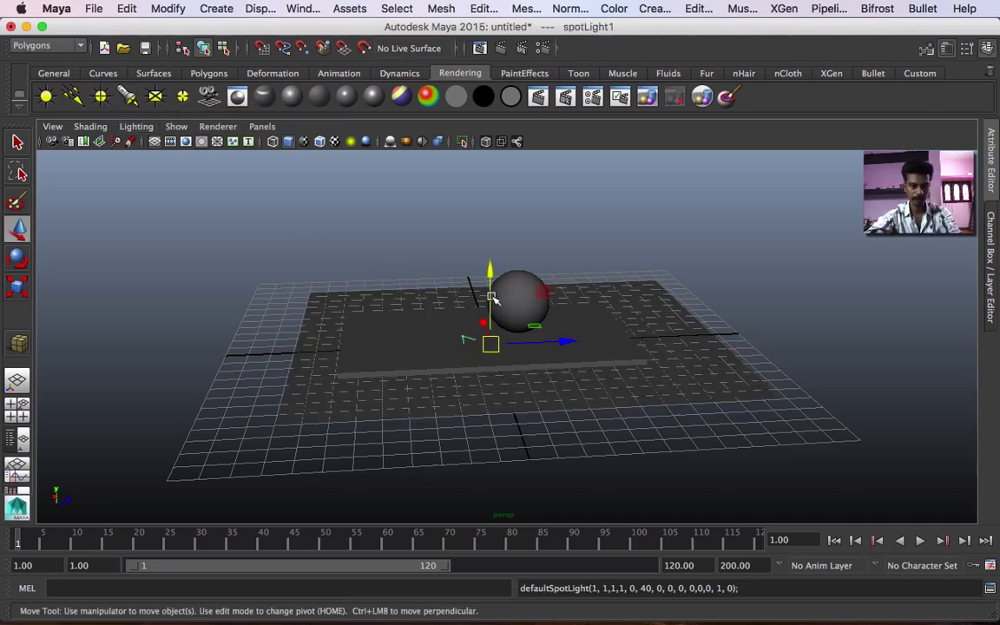
left_click_drag(491, 297, 489, 197)
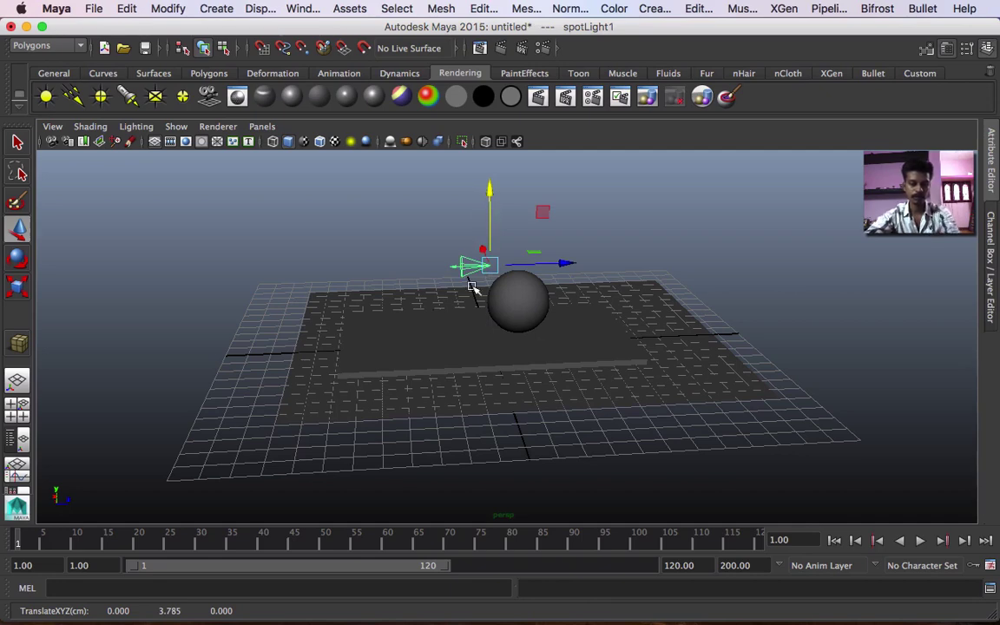
- Rotate the spot light to about -49° in X and 110° in Y so it points down beside the sphere
key("f")
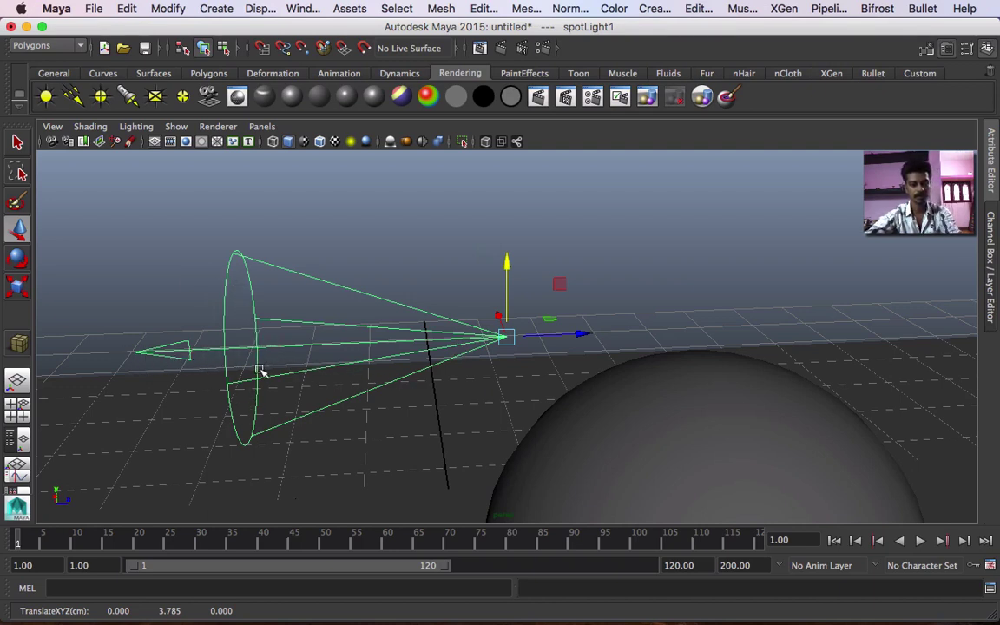
left_click(632, 419)
key("f")
left_click(338, 206)
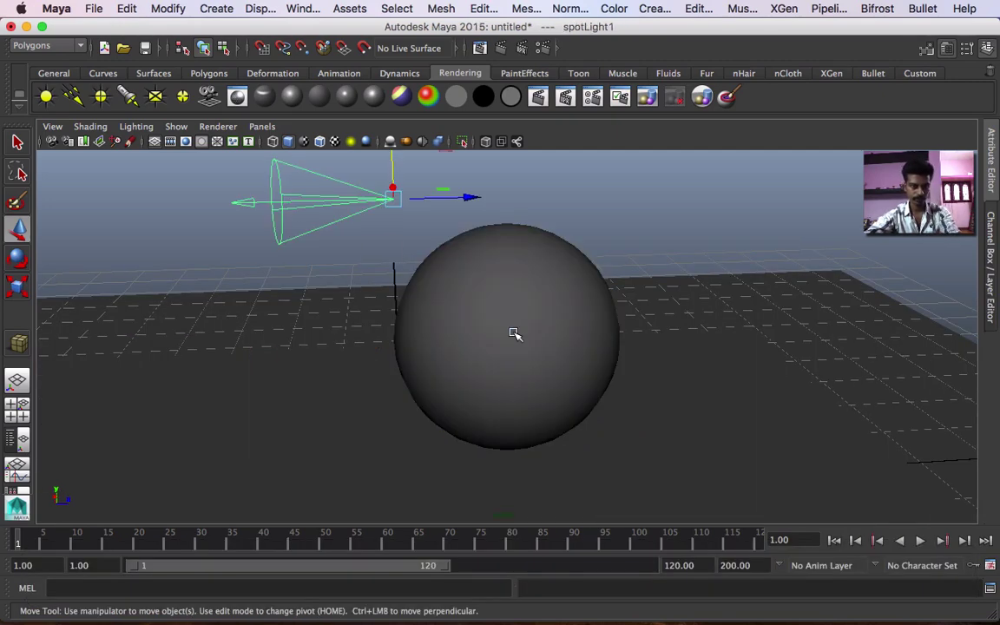
key("e")
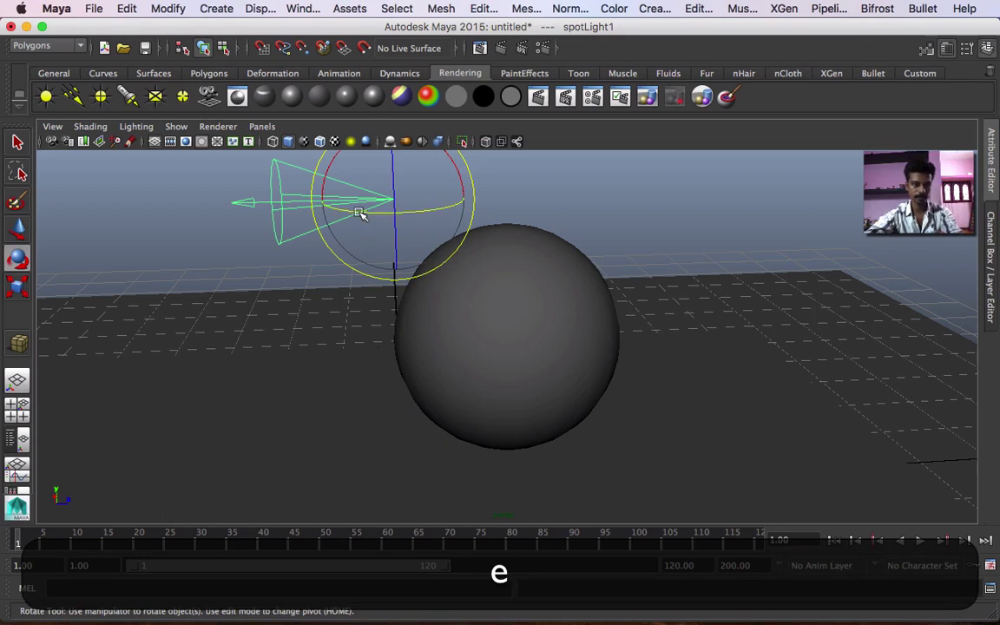
left_click_drag(446, 211, 493, 205)
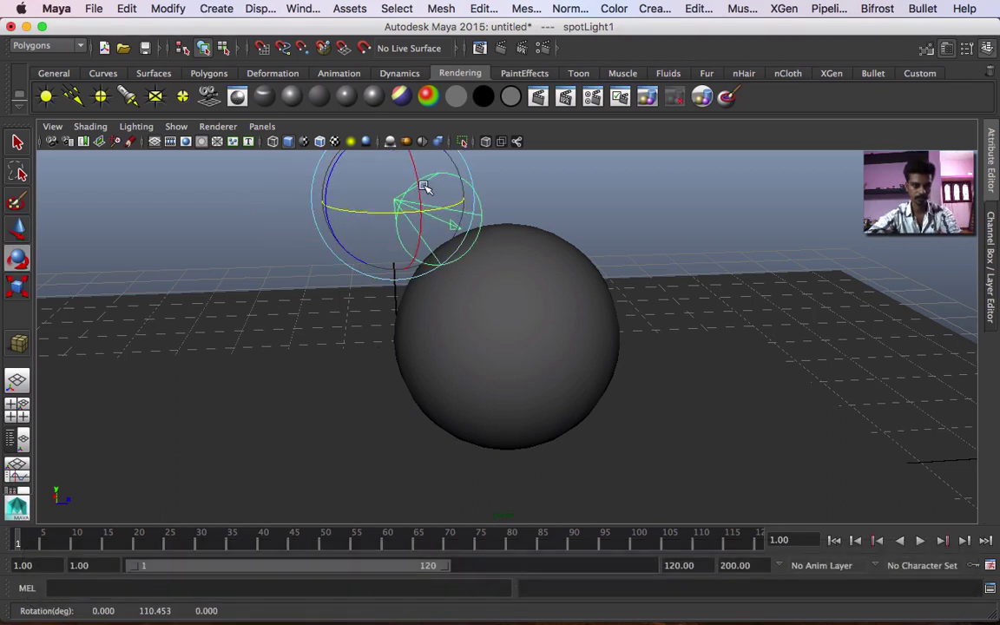
left_click_drag(424, 187, 418, 246)
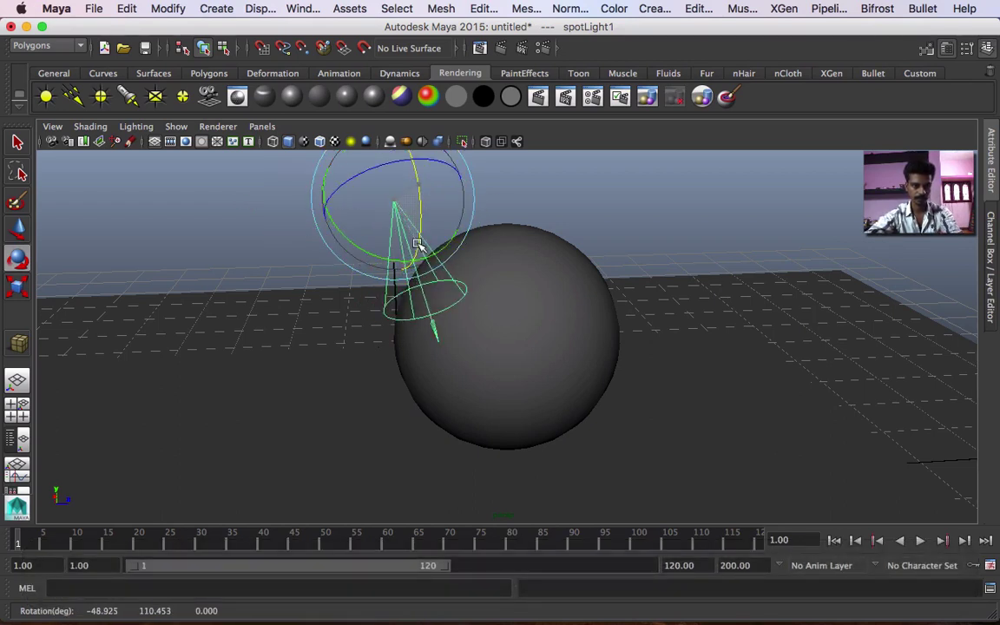
- Move the spot light up and away from the sphere to about X 6.0, Y 5.3, Z -0.2 cm
left_click(548, 349)
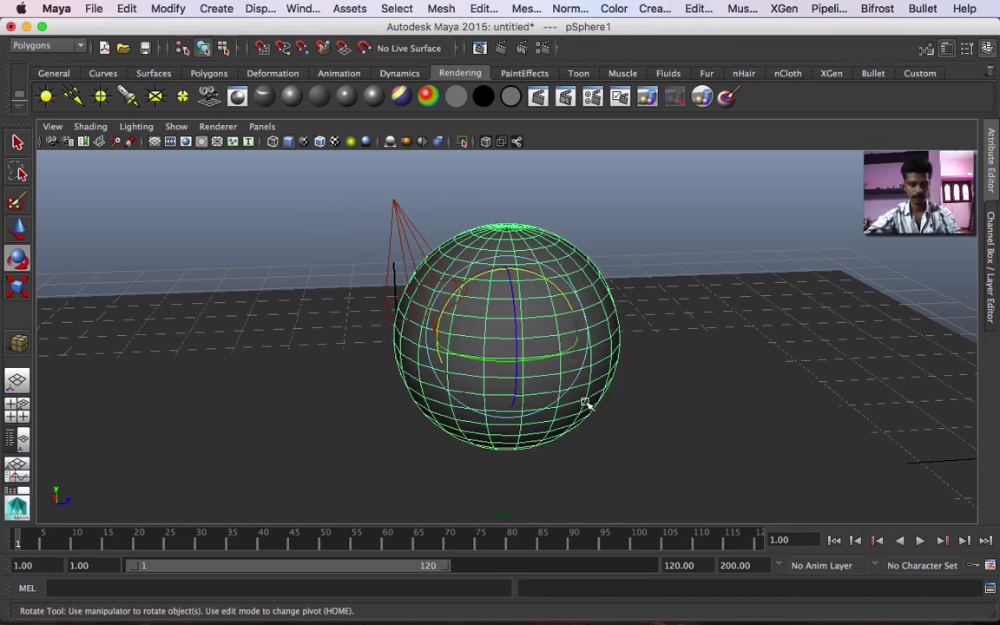
left_click(625, 443)
key("f")
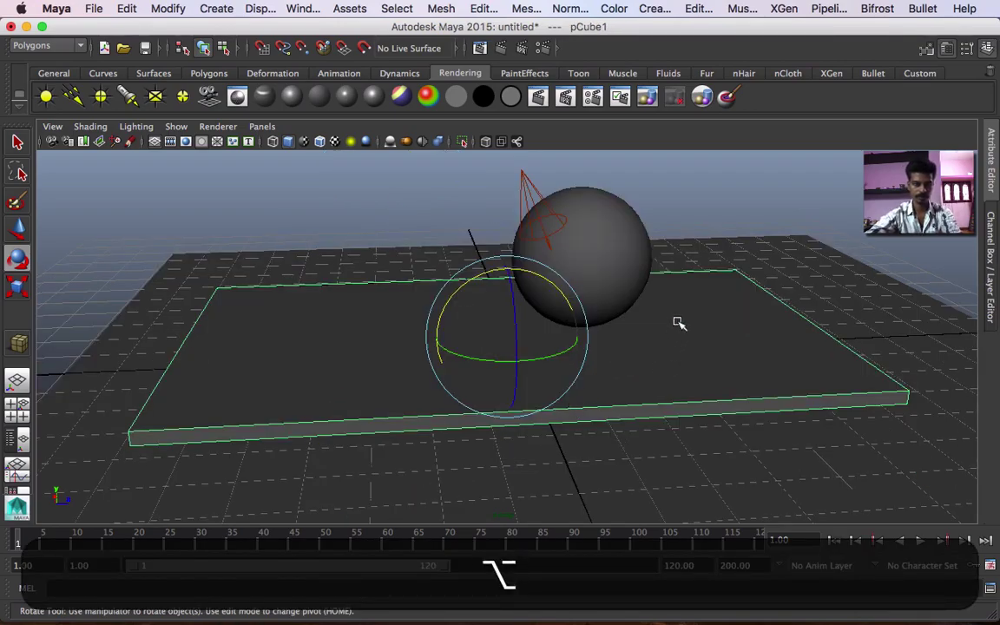
left_click_drag(676, 323, 641, 277, "alt")
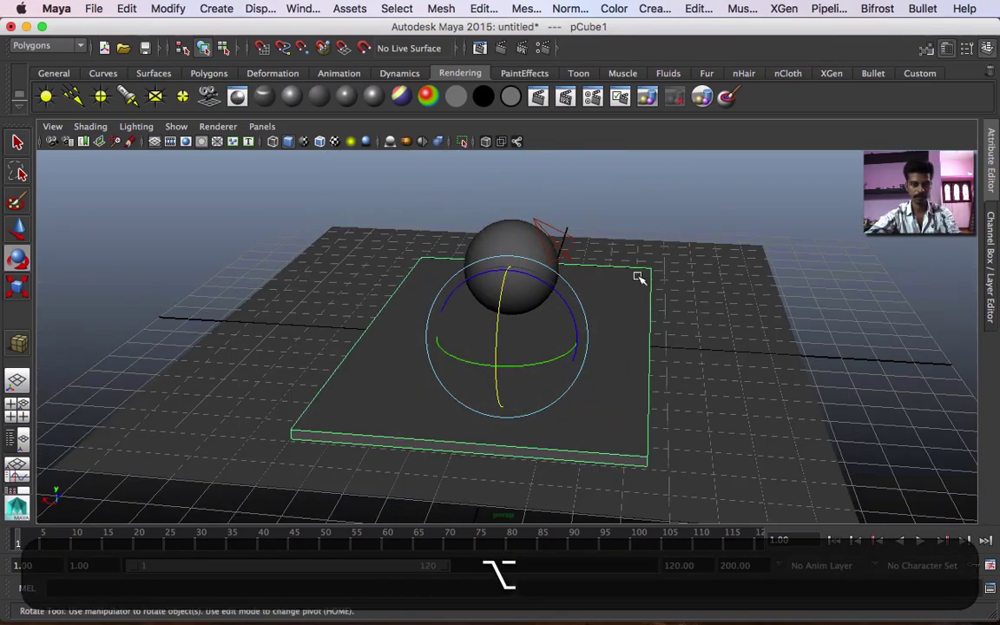
left_click(540, 240)
key("w")
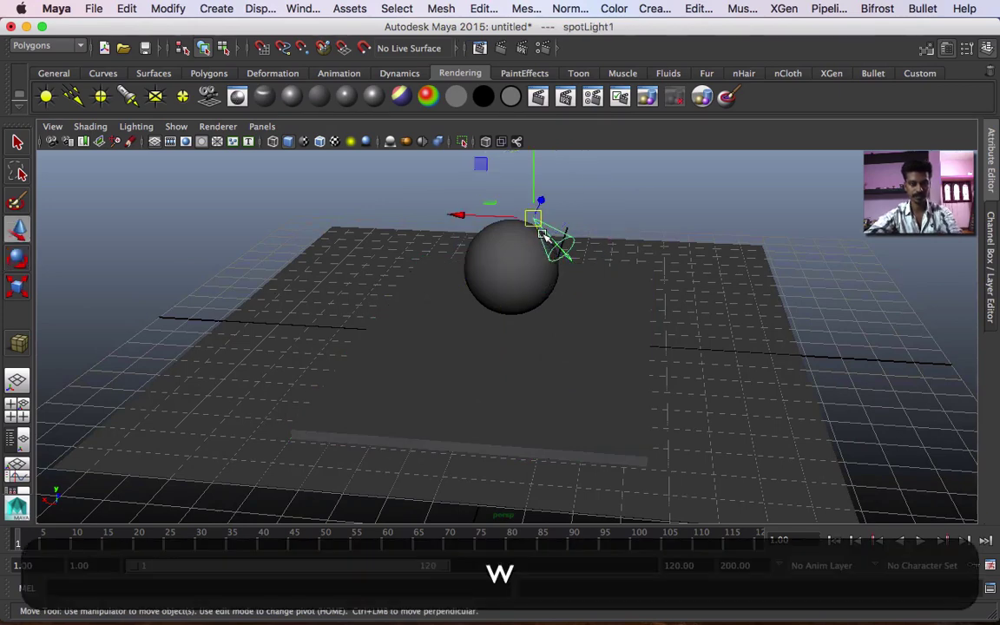
left_click_drag(493, 207, 328, 159)
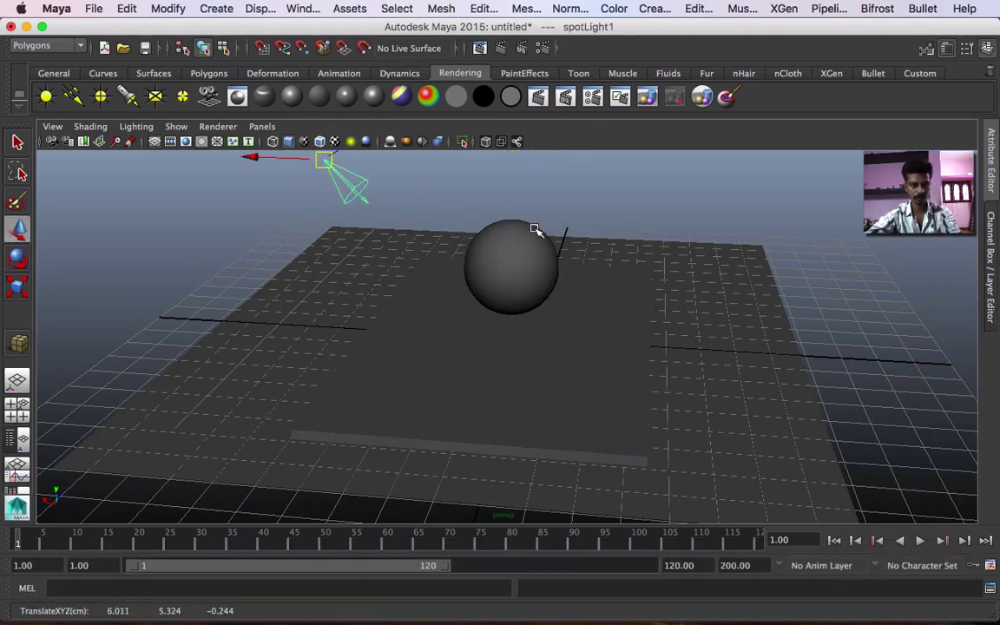
- Display the scene with all lights and move the spot light to about X 7.7, Y 7.5, Z -0.6 cm
key("7")
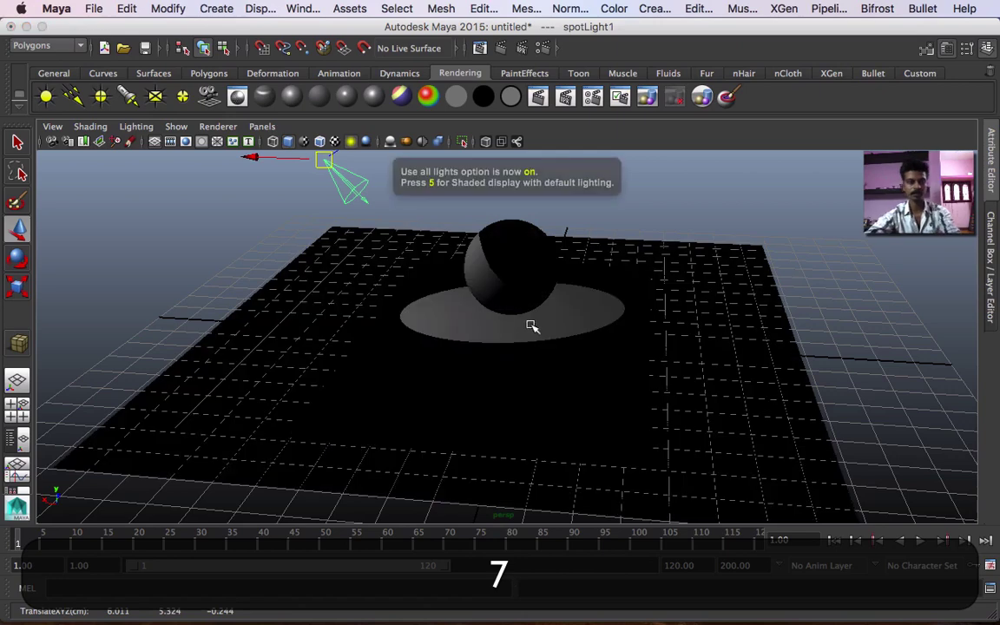
left_click_drag(323, 164, 170, 171)
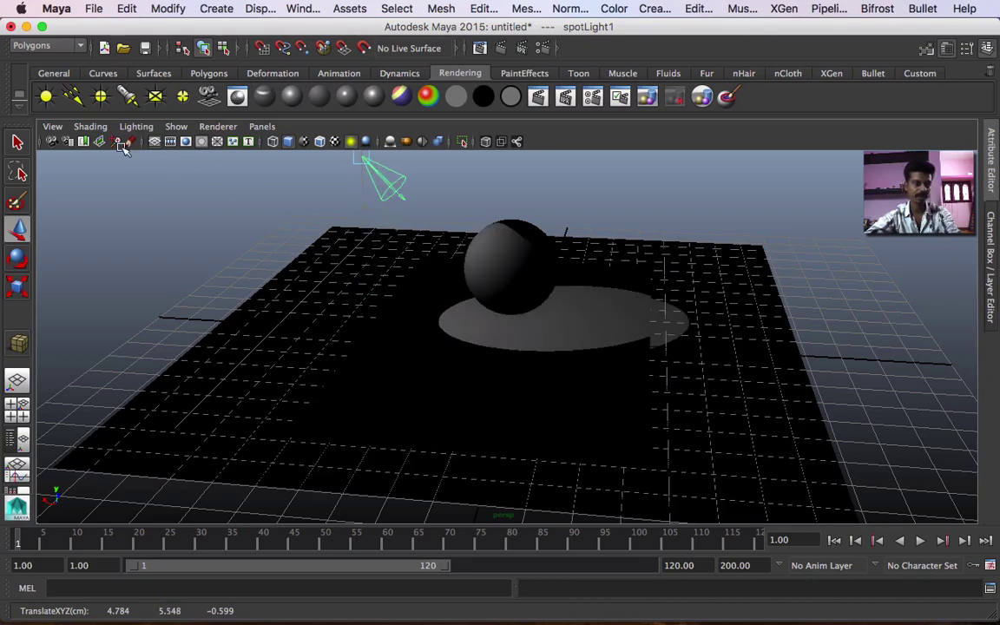
right_click_drag(383, 301, 368, 161, "alt")
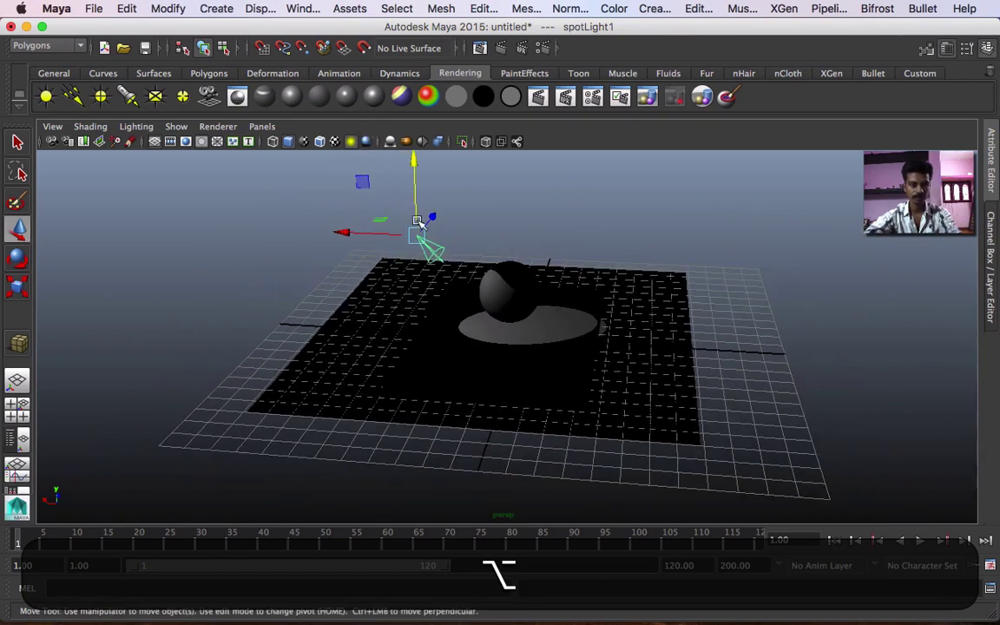
left_click_drag(415, 215, 279, 179)
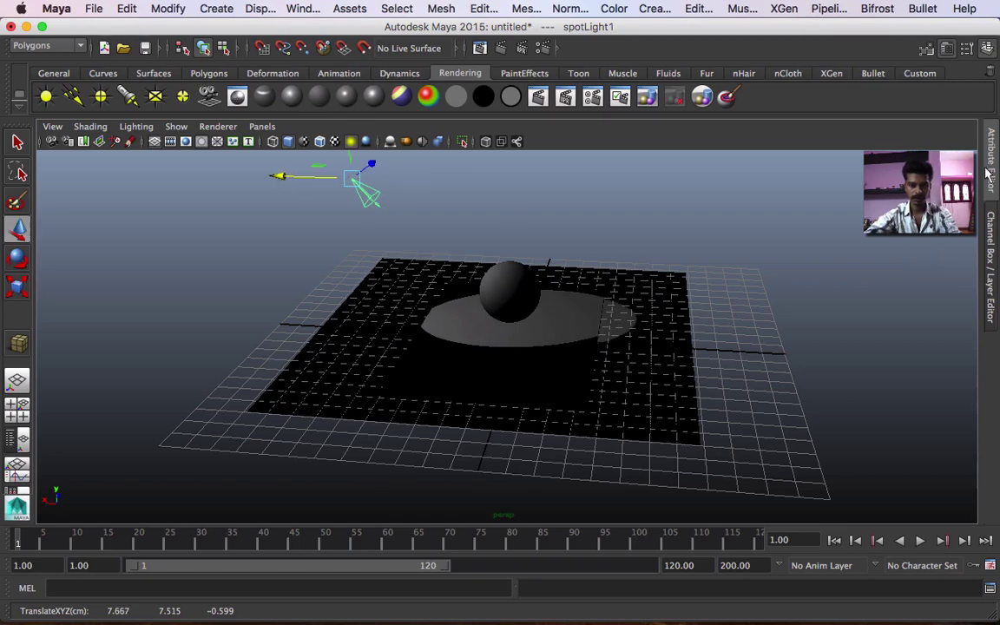
- Set the spot light's intensity to about 1.284 and narrow its cone angle slightly
left_click(989, 172)
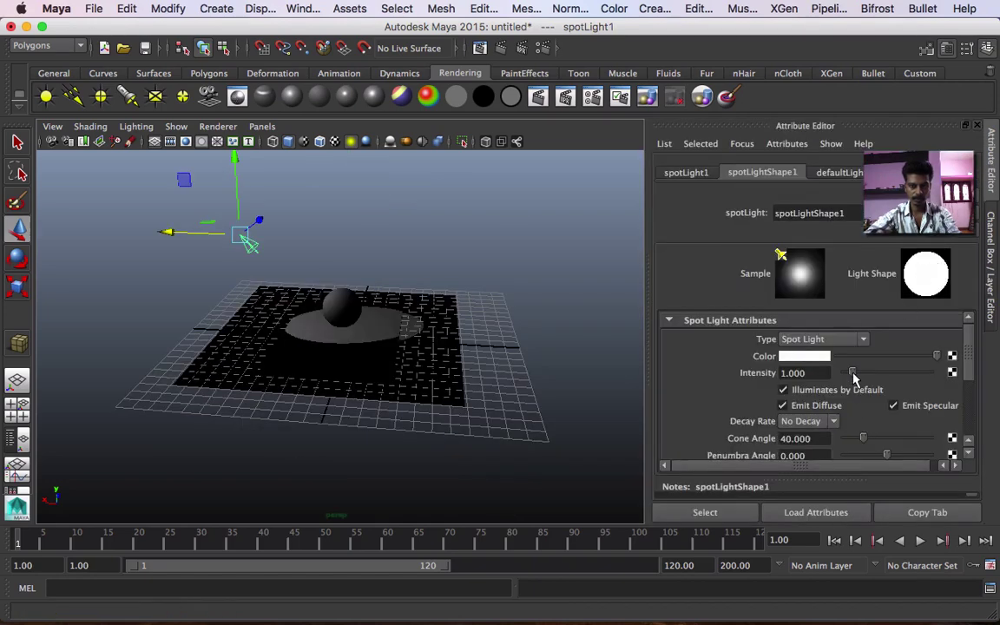
left_click_drag(852, 373, 855, 373)
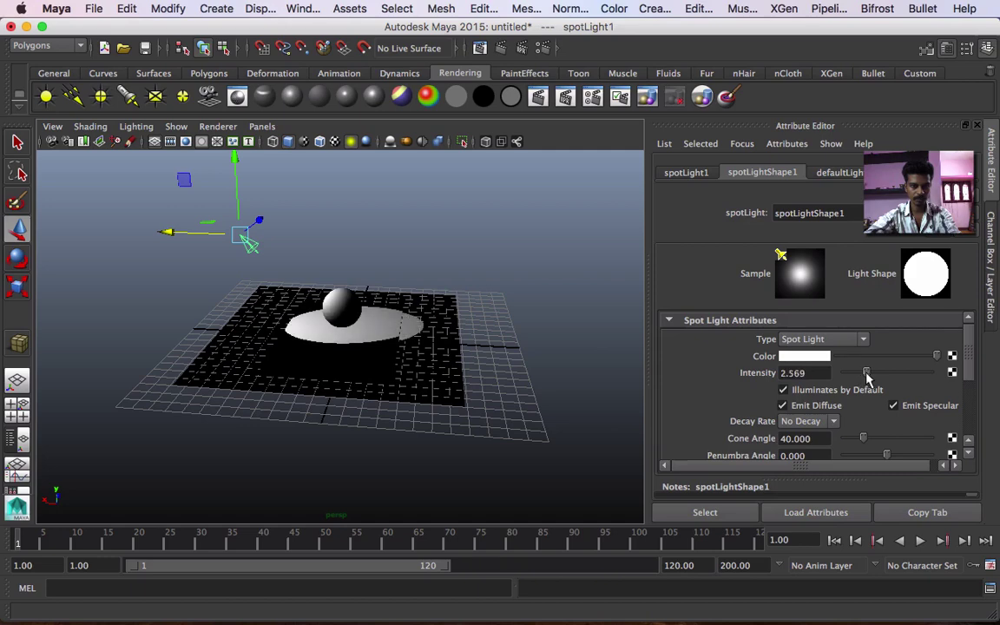
left_click_drag(866, 375, 856, 375)
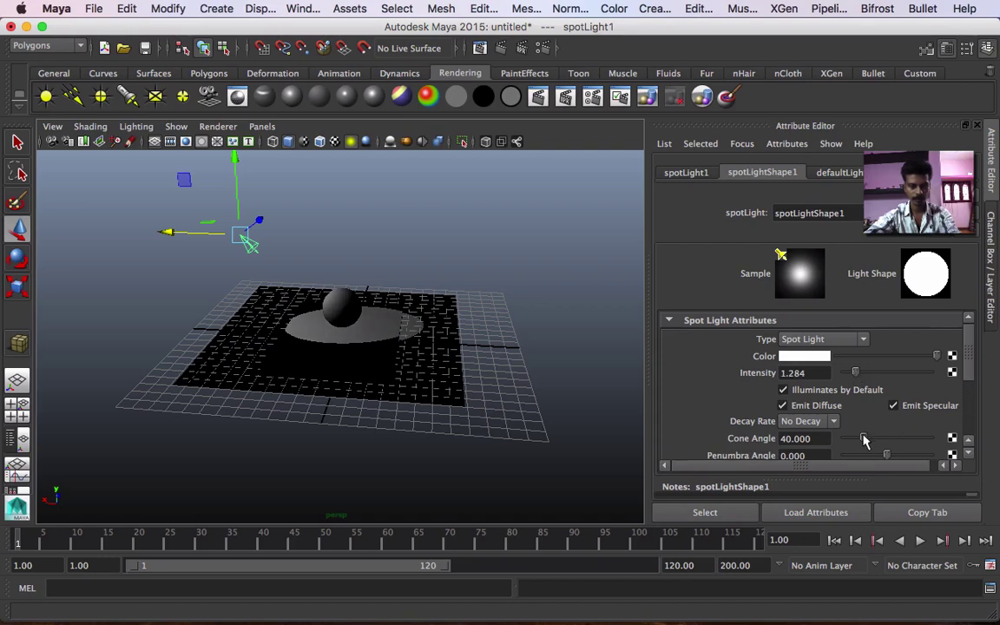
mouse_move(864, 440)
left_mouse_down()
mouse_move(879, 440)
mouse_move(861, 441)
left_mouse_up()
- Turn on depth map shadows for the spot light and render the current frame to check the sphere's shadow
left_click_drag(970, 380, 972, 420)
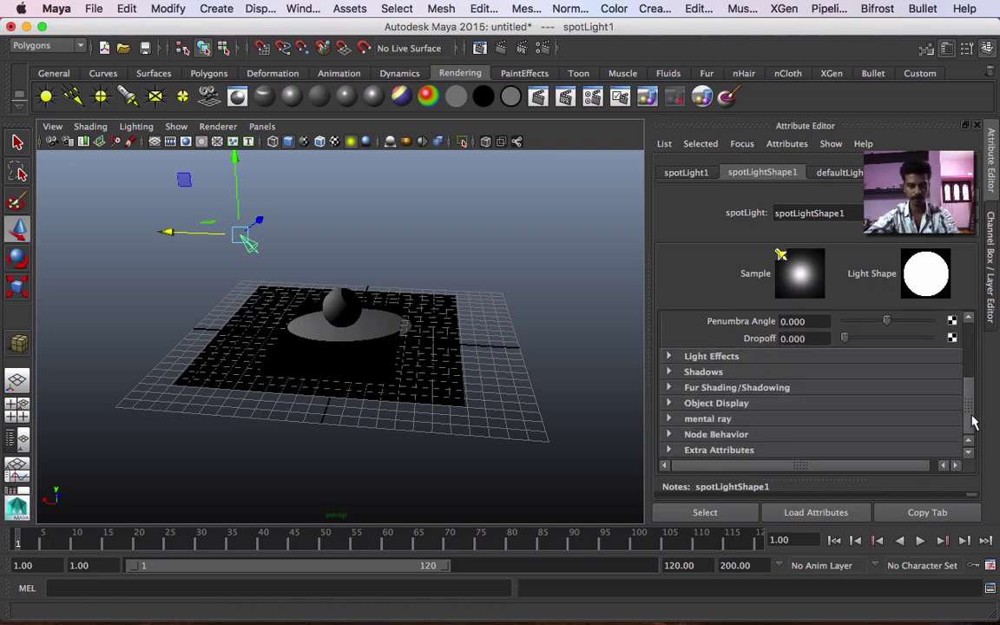
left_click(781, 373)
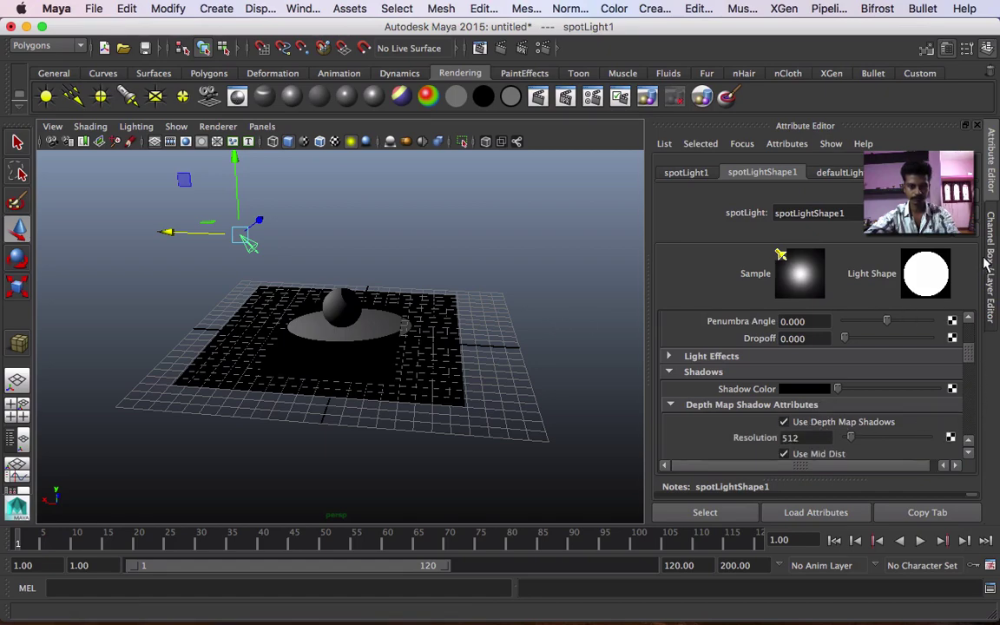
left_click(991, 139)
right_click_drag(589, 259, 628, 336, "alt")
middle_click_drag(628, 336, 551, 277, "alt")
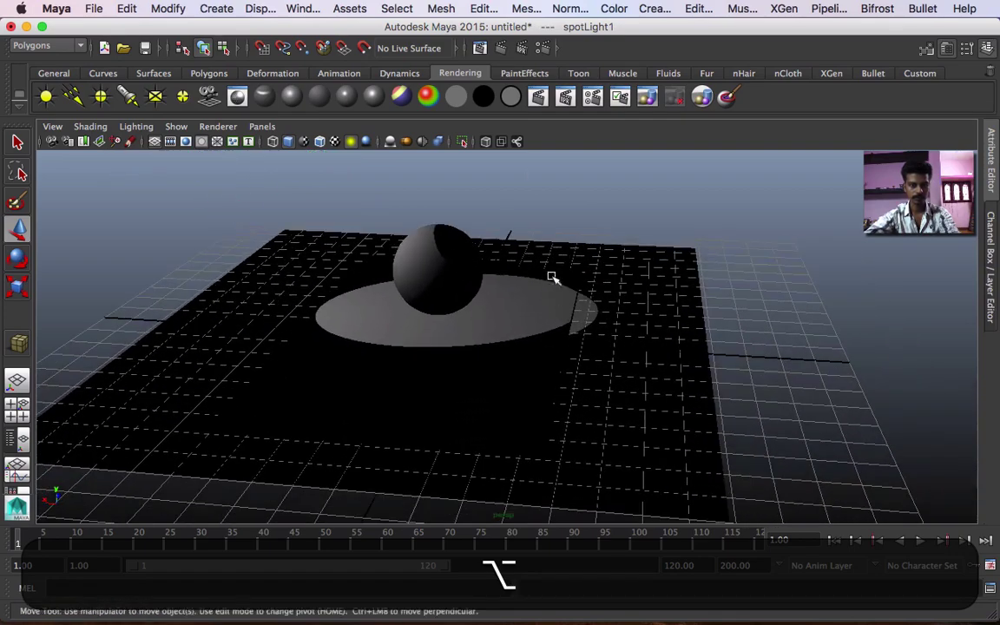
left_click(502, 48)
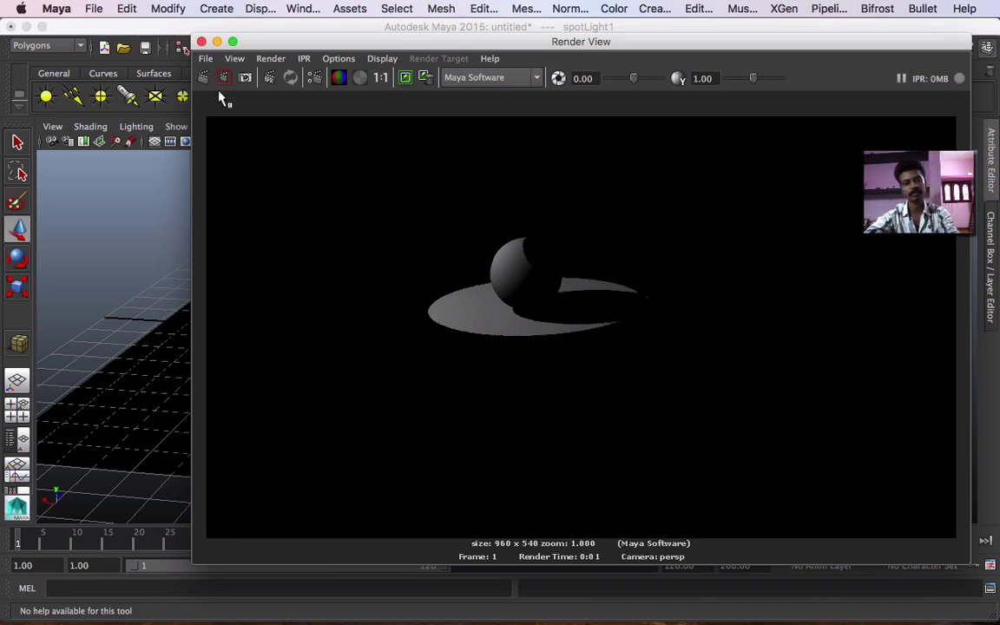
left_click(179, 36)
- Delete the spot light from the scene
right_click_drag(528, 262, 538, 328, "alt")
middle_click_drag(542, 314, 567, 370, "alt")
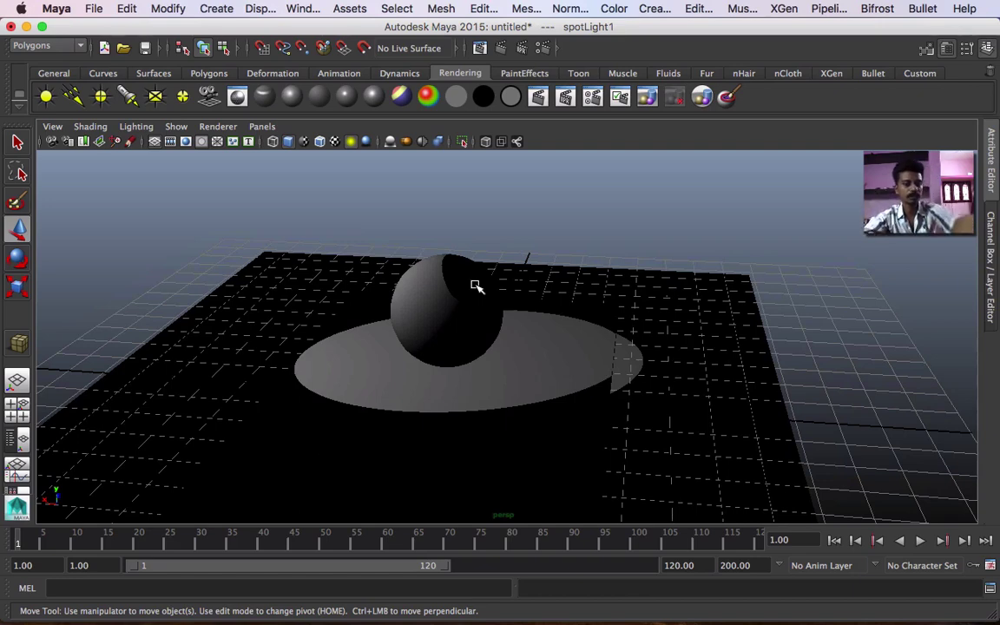
left_click(550, 420)
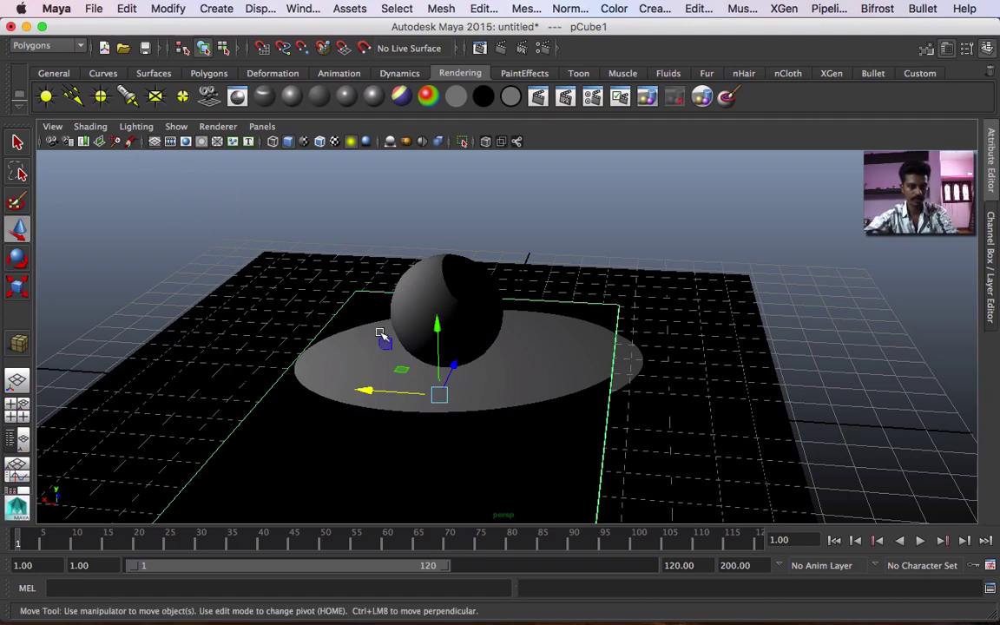
right_click_drag(404, 324, 317, 228, "alt")
left_click(315, 224)
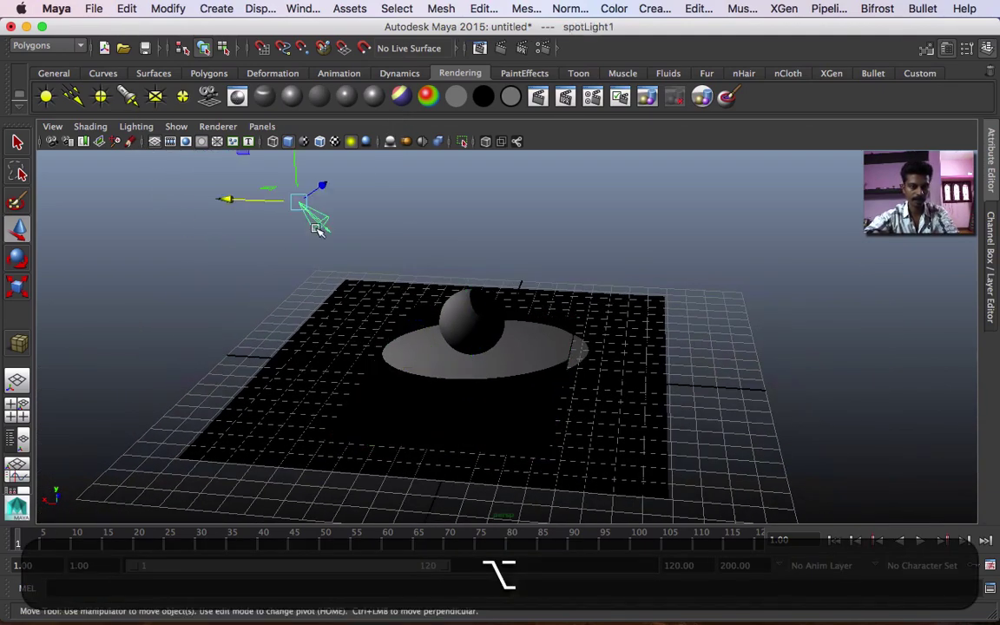
key("BackSpace")
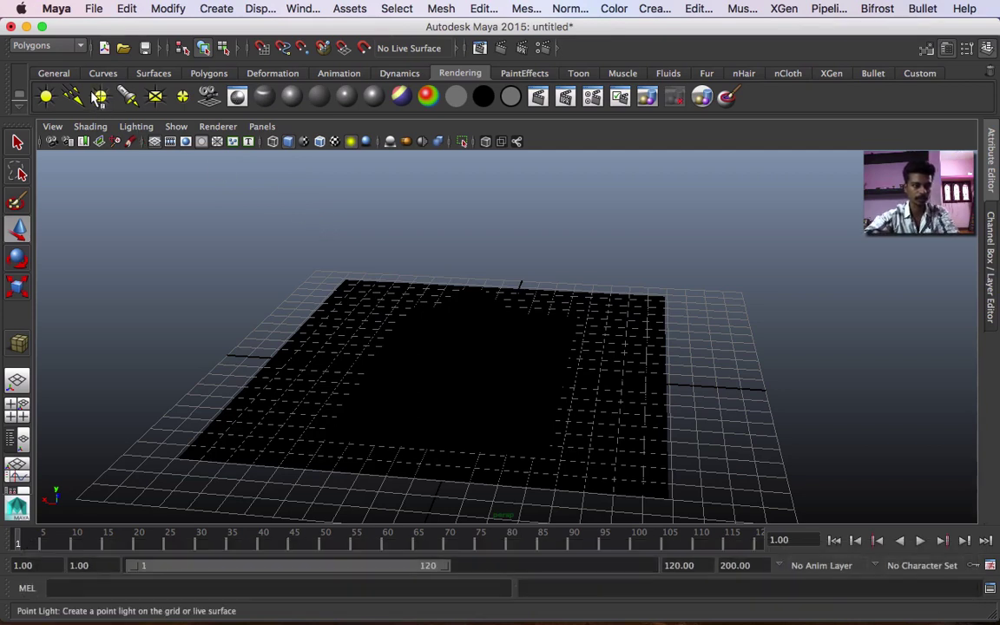
- Add a point light above the sphere at about Y 5.4 cm and render the scene from an angled view
left_click(101, 97)
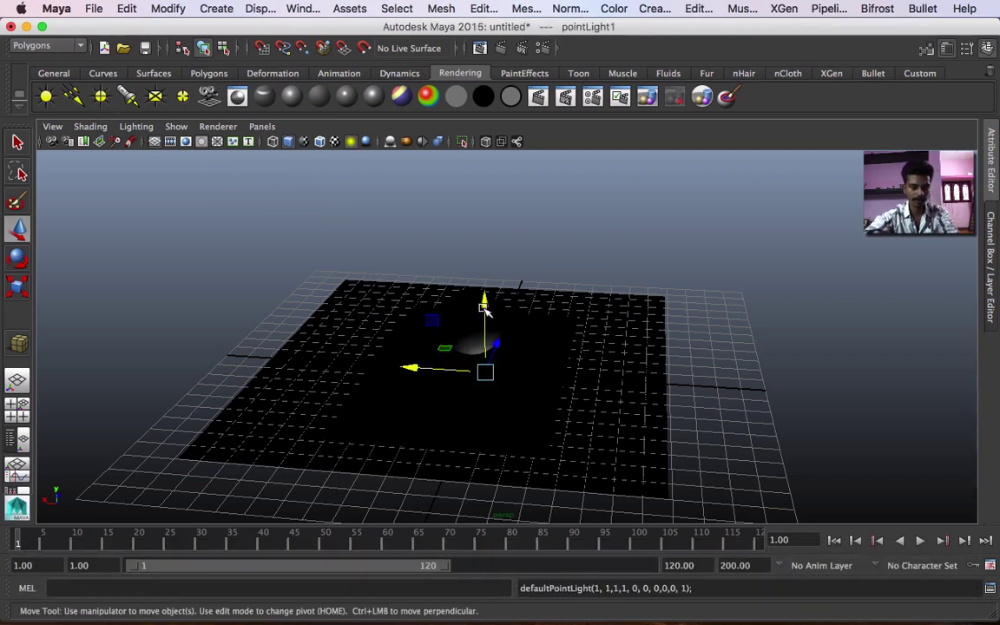
left_click_drag(483, 295, 482, 182)
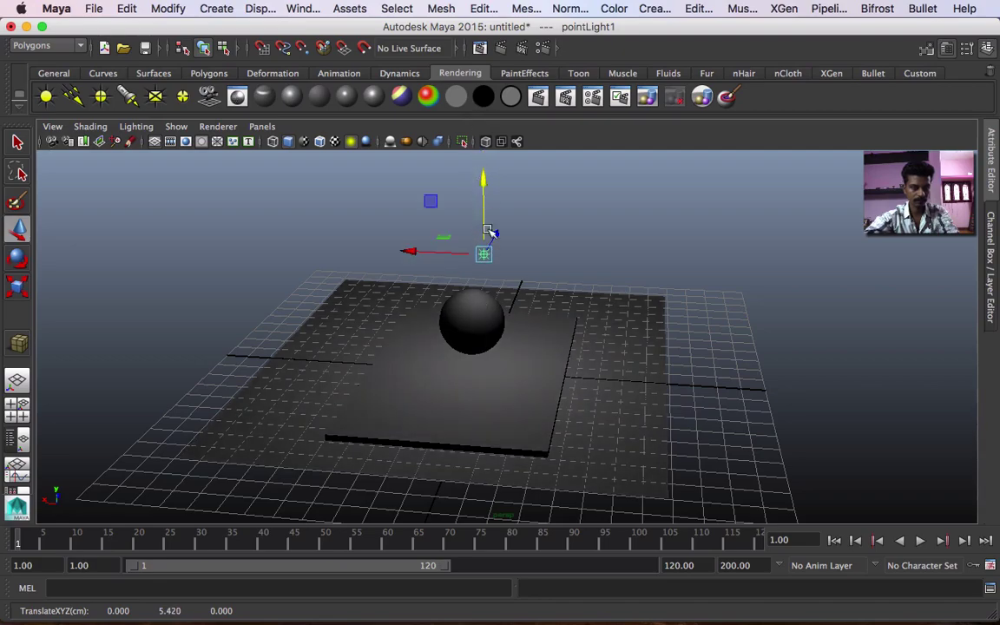
left_click_drag(469, 373, 629, 414, "alt")
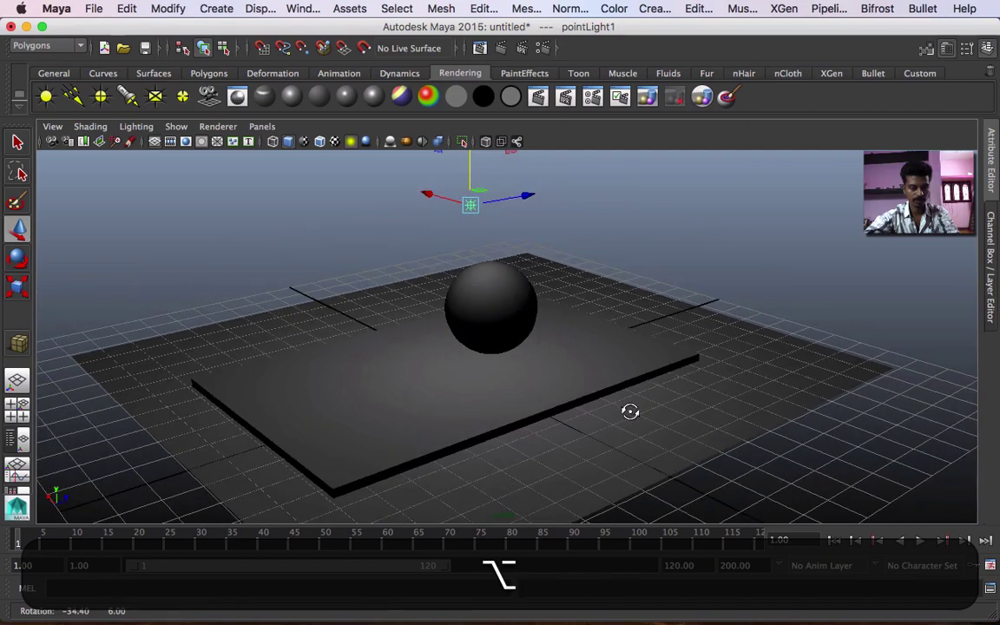
left_click(502, 48)
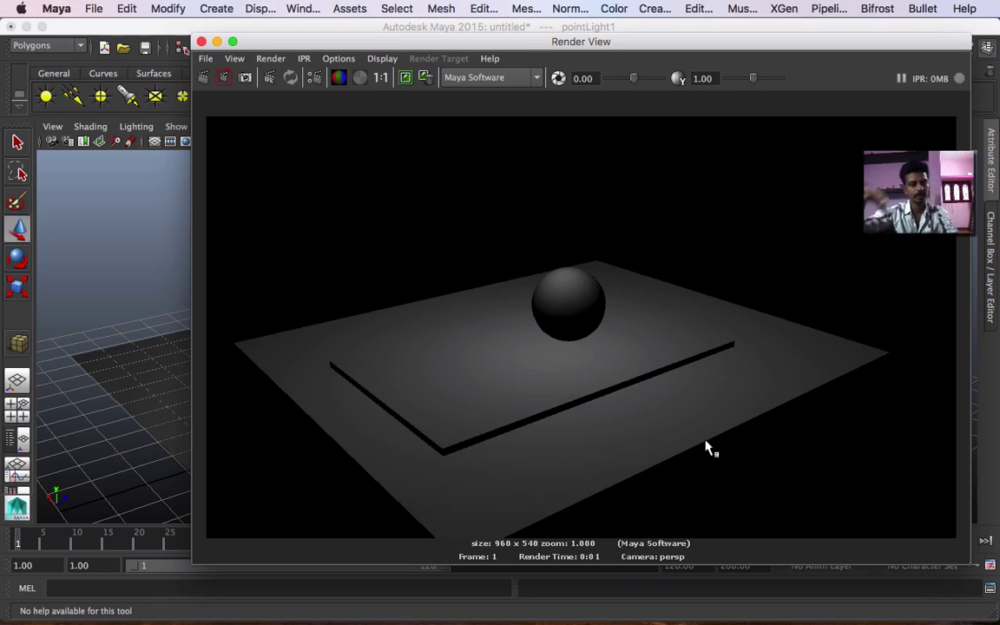
left_click(201, 41)
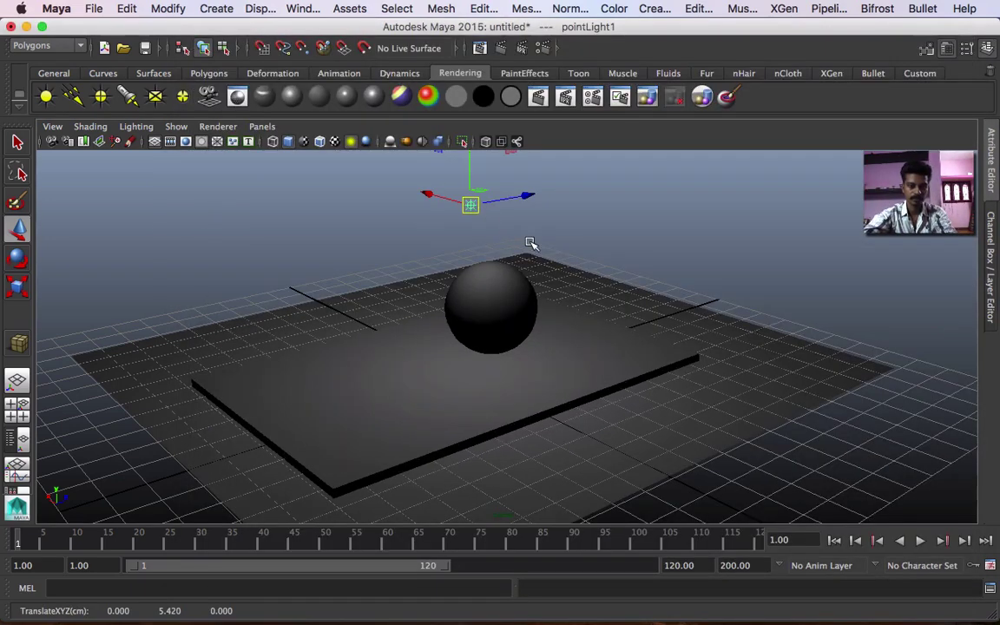
- Replace the point light with an area light raised to about Y 2.3 cm and moved along Z past the sphere
key("Delete")
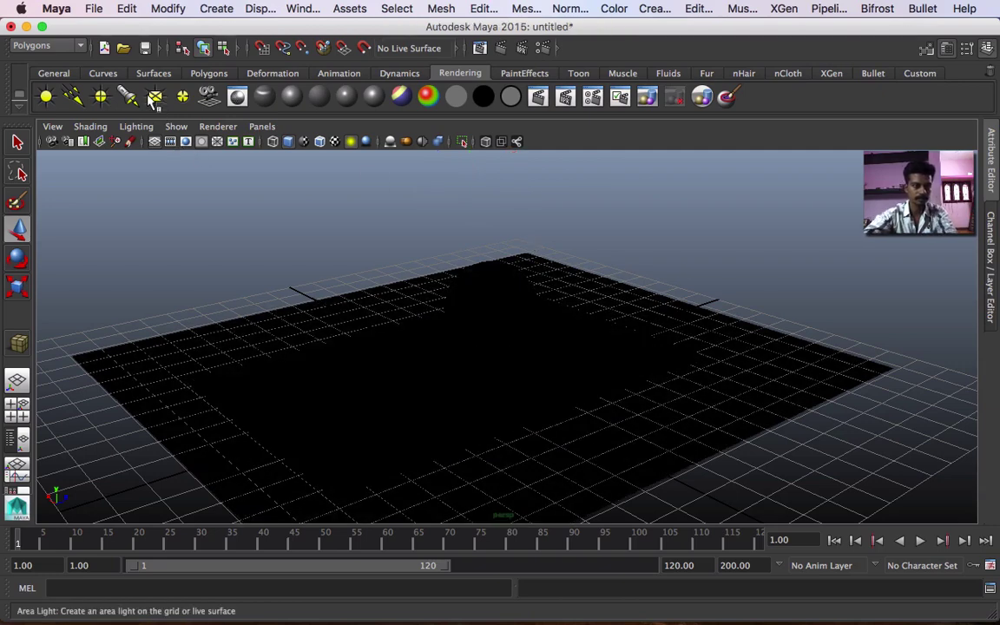
left_click(154, 100)
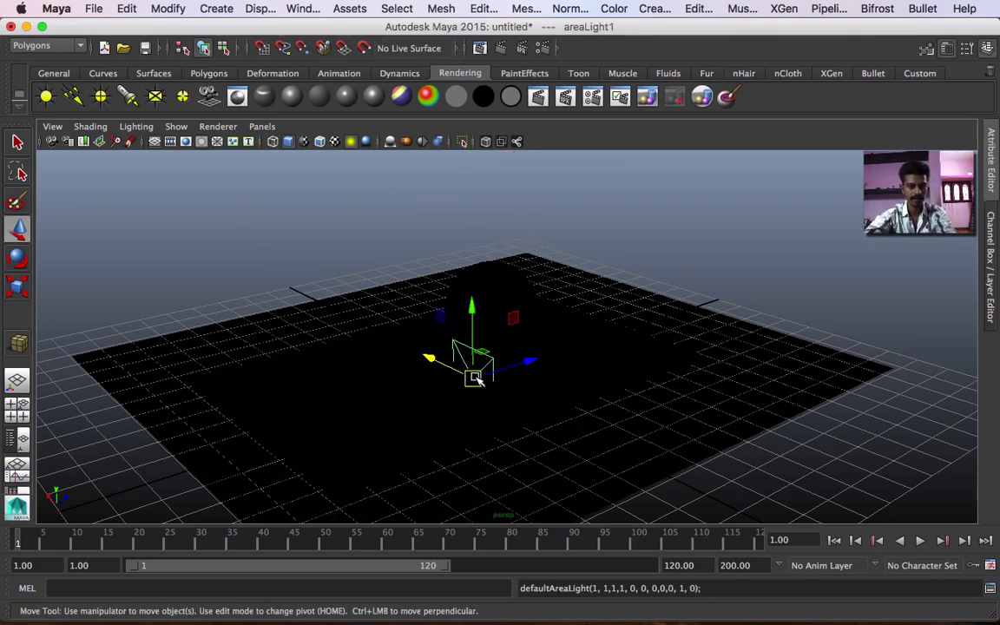
left_click_drag(466, 318, 472, 243)
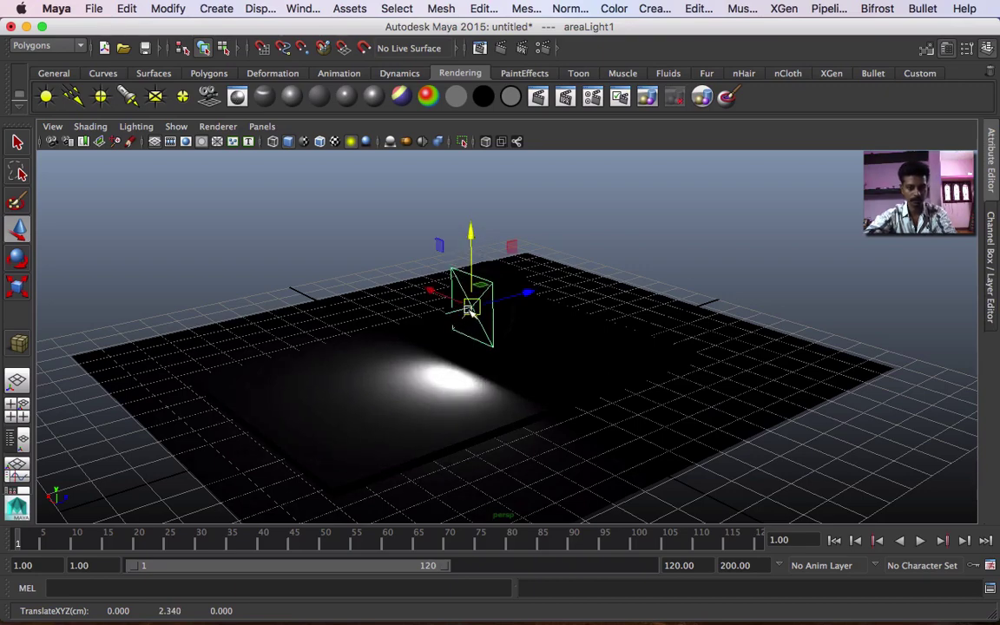
left_click_drag(469, 335, 439, 314, "alt")
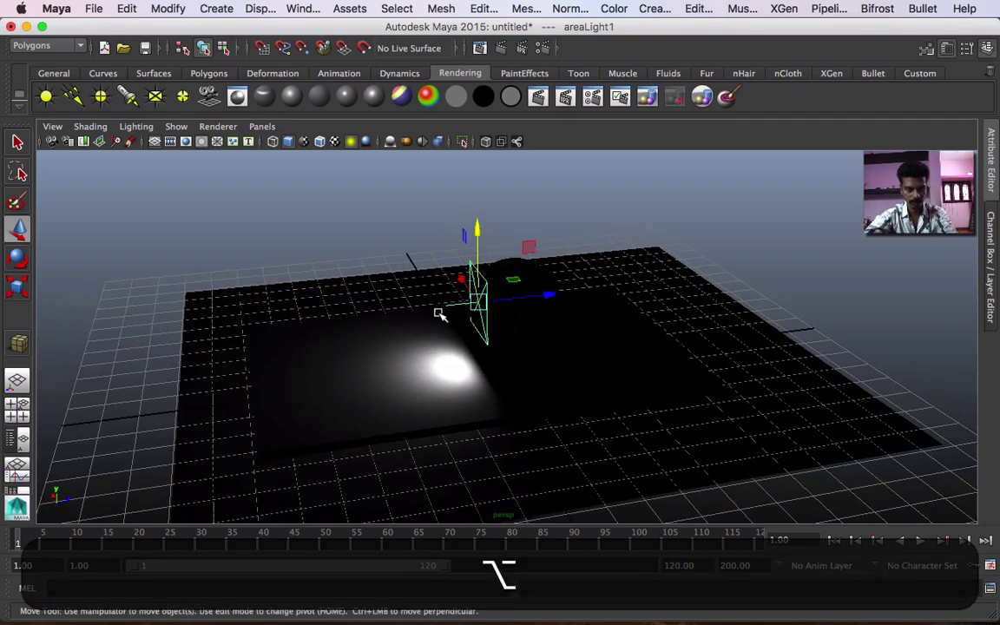
left_click_drag(547, 297, 783, 274)
- Scale the area light uniformly to about 2.7 and raise it along Y beside the slab
key("r")
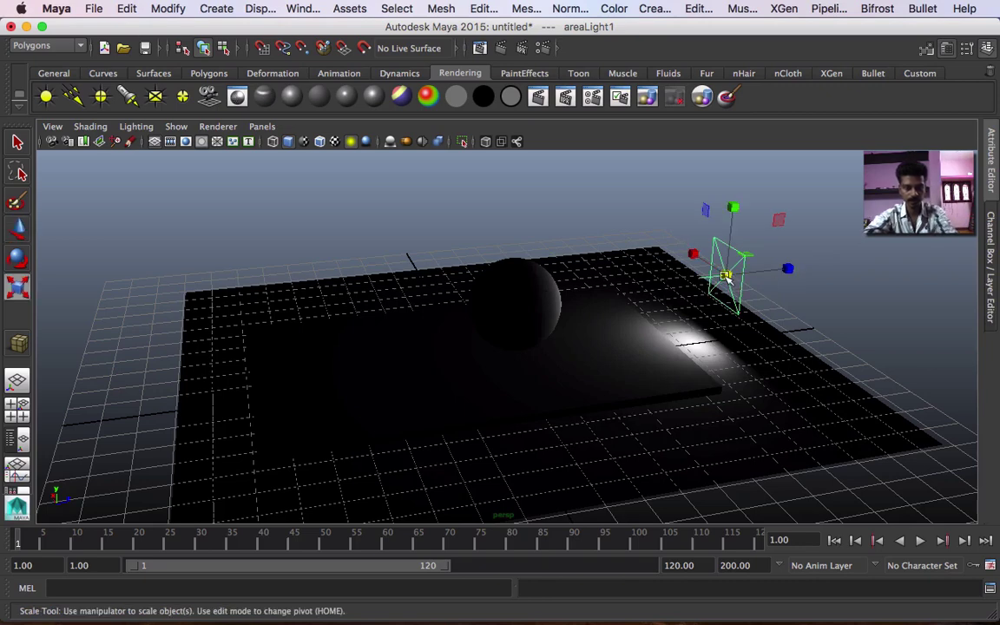
middle_click_drag(759, 285, 808, 305)
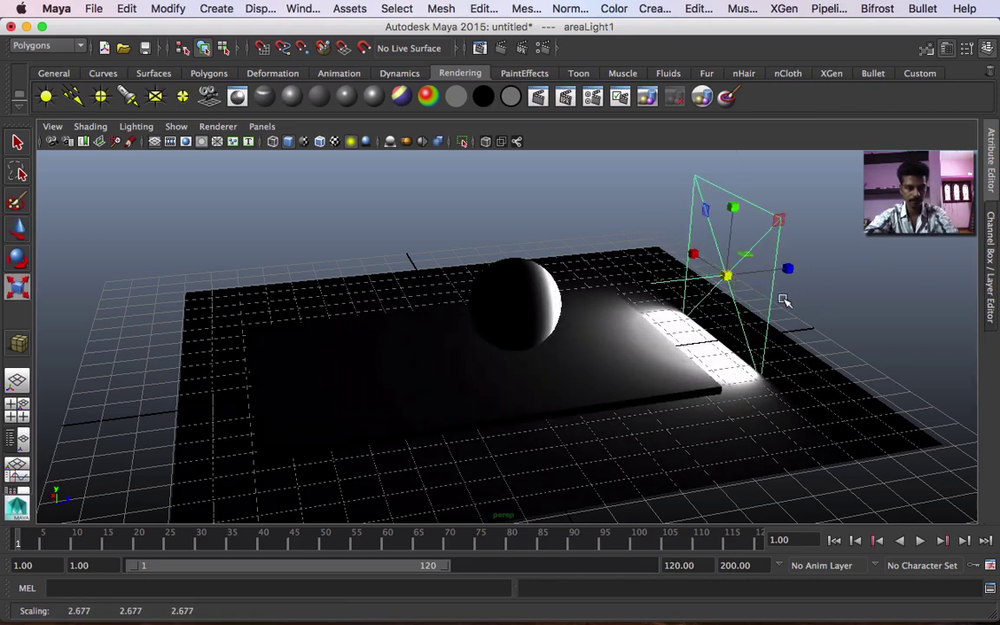
key("w")
left_click_drag(735, 217, 590, 344)
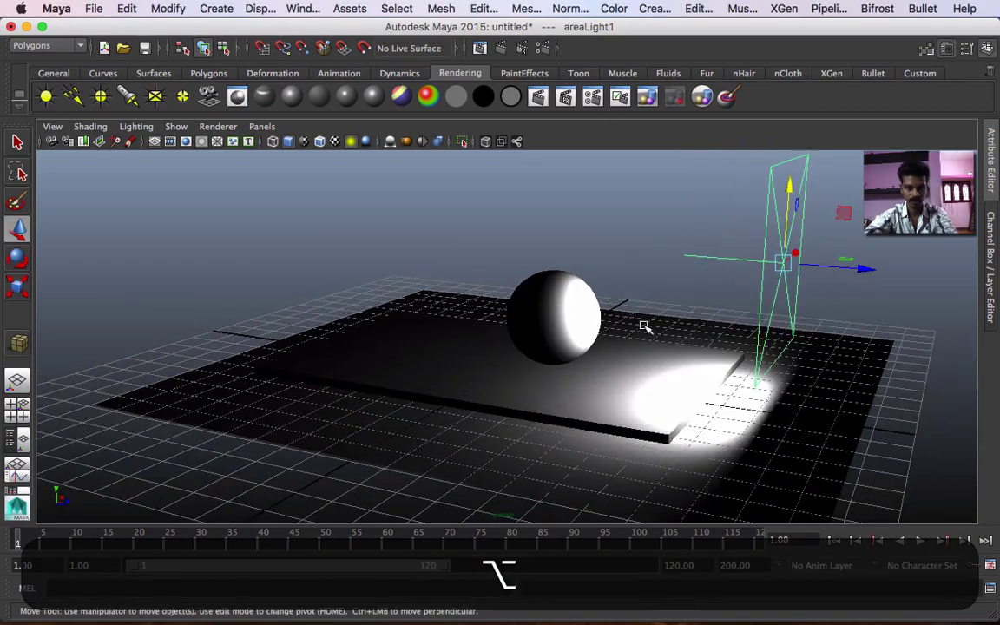
- Set the area light's intensity to 0.550 and tilt it to about -36° in X
left_click(989, 187)
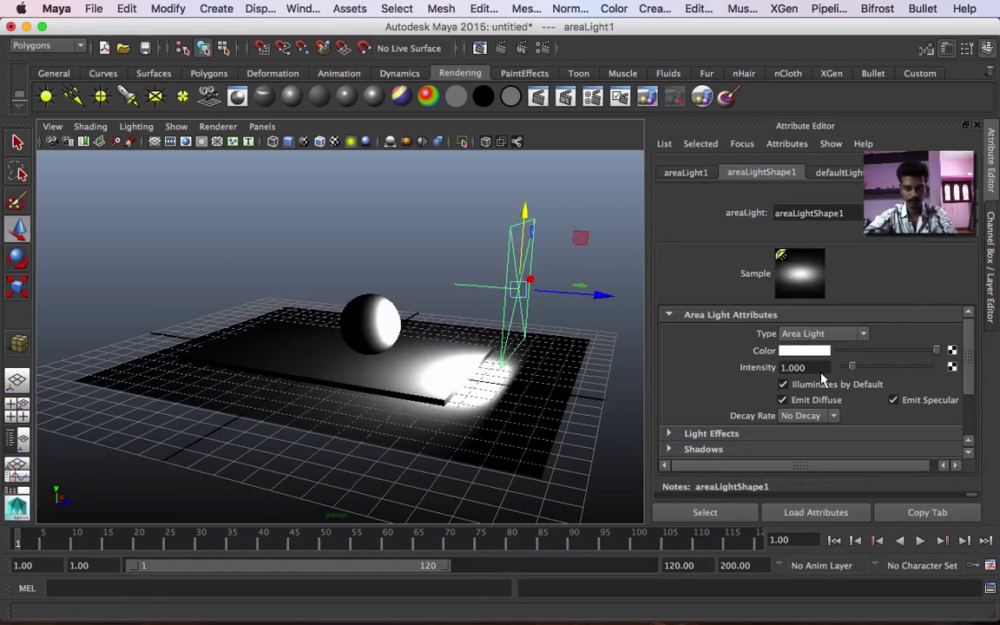
mouse_move(850, 371)
left_mouse_down()
mouse_move(868, 370)
mouse_move(849, 371)
left_mouse_up()
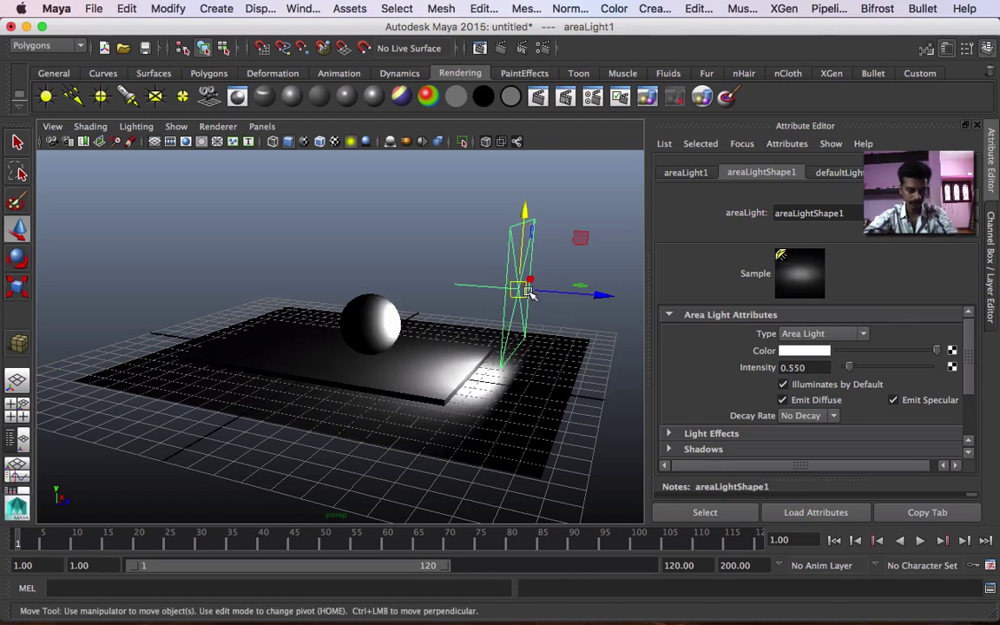
key("e")
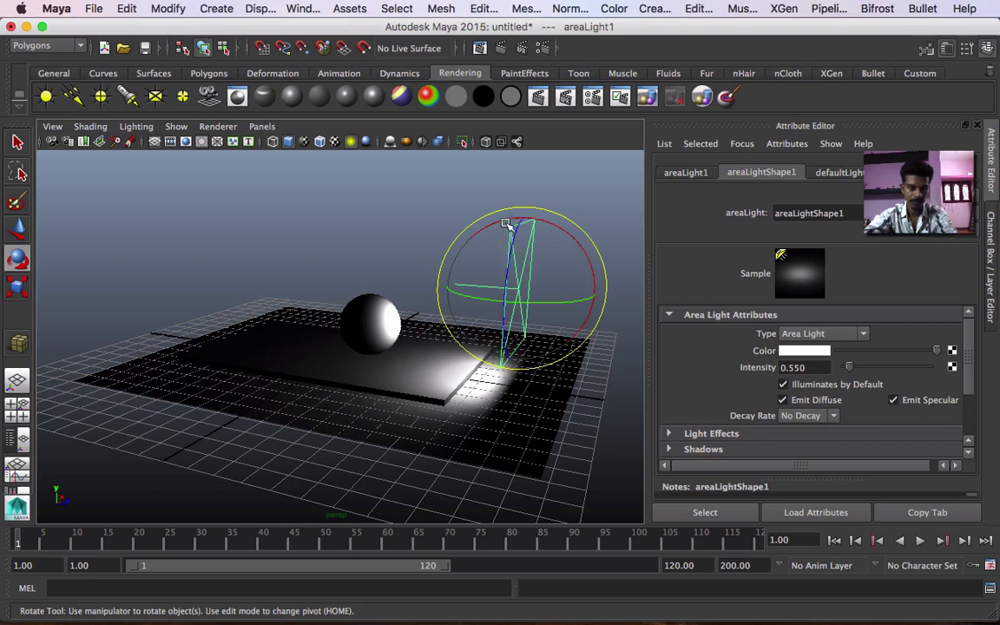
left_click_drag(507, 224, 455, 226)
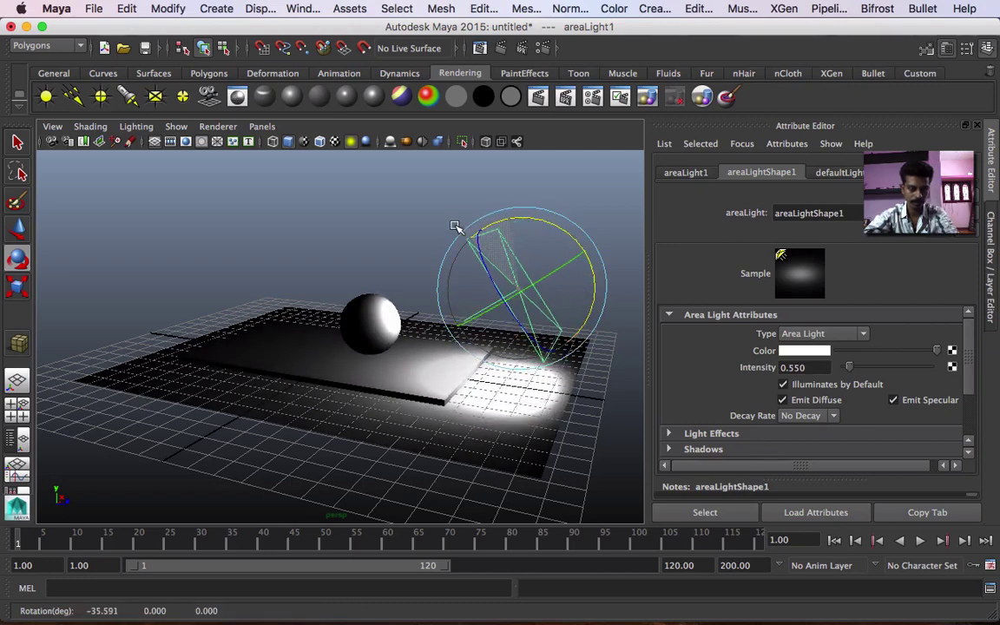
- Raise the tilted area light higher above the slab along Y
key("w")
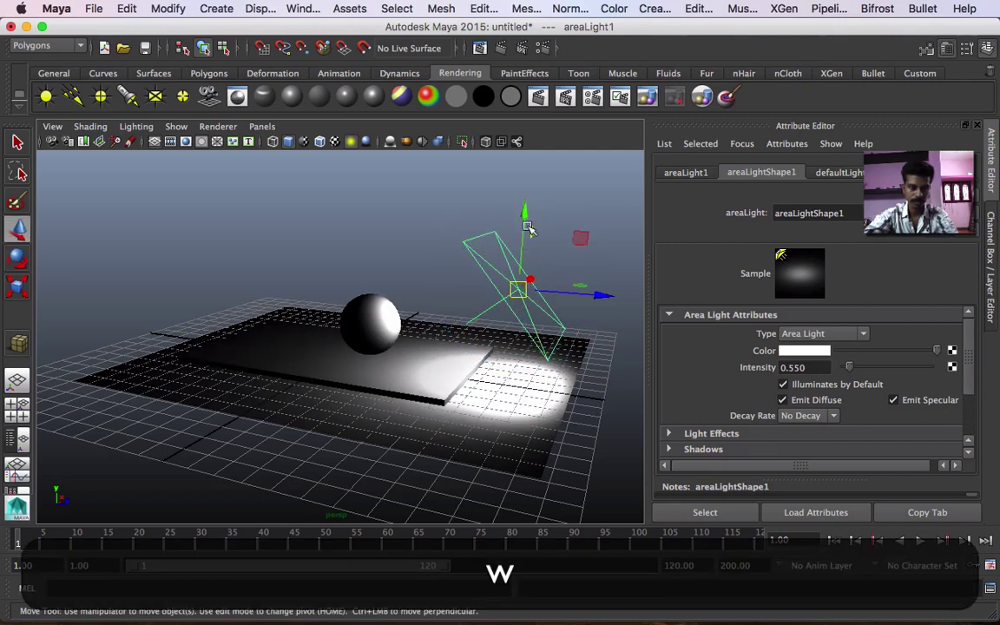
left_click(524, 176)
left_click(514, 290)
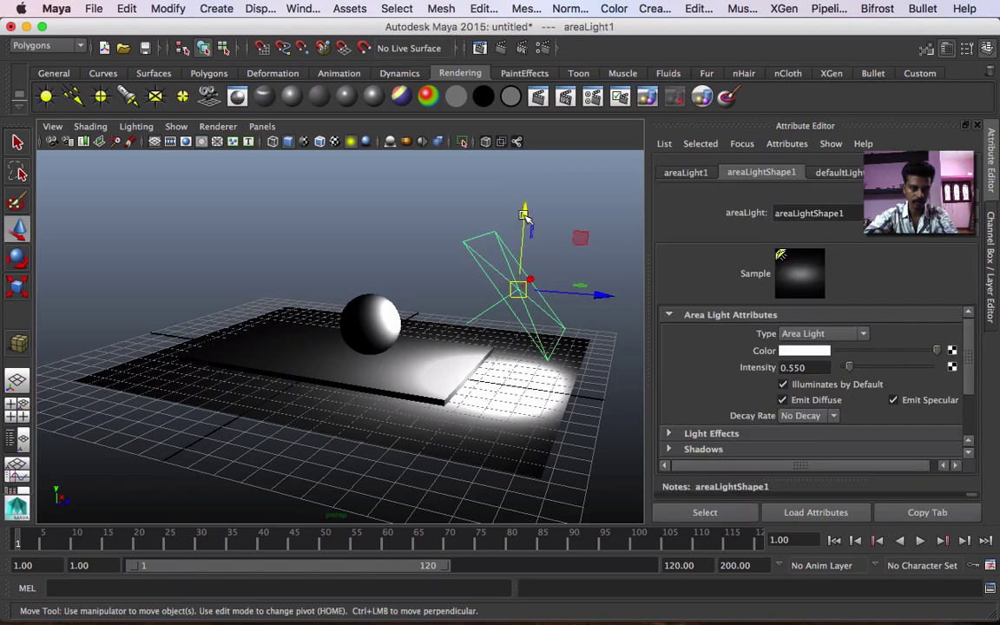
left_click_drag(524, 214, 485, 206)
- Check the area light's raytrace shadow attributes and render a close view of the sphere on the slab
left_click_drag(499, 314, 458, 356, "alt")
right_click_drag(246, 297, 339, 397, "alt")
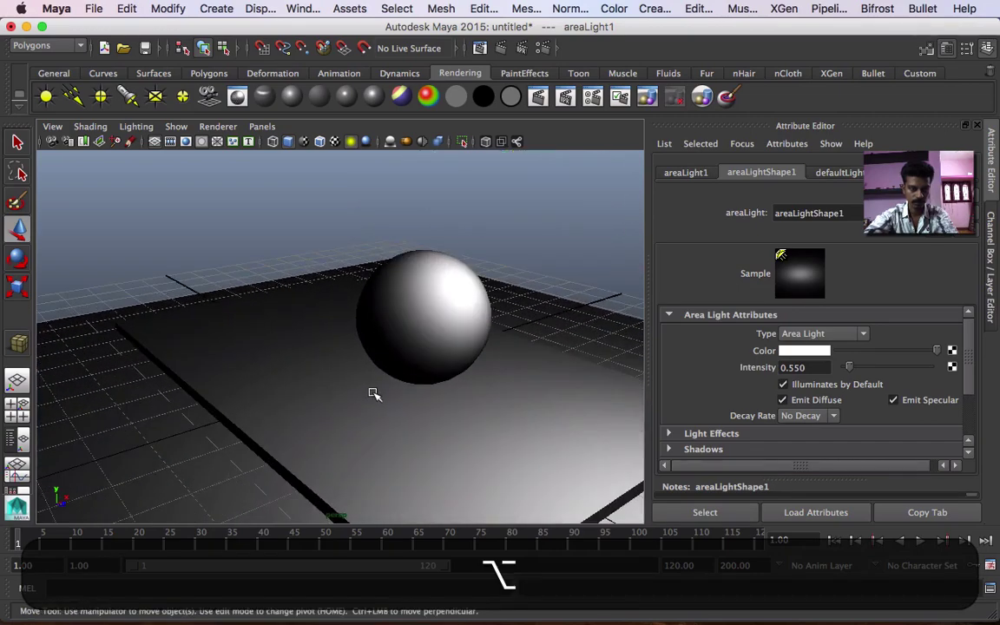
left_click_drag(413, 378, 417, 368, "alt")
left_click(668, 448)
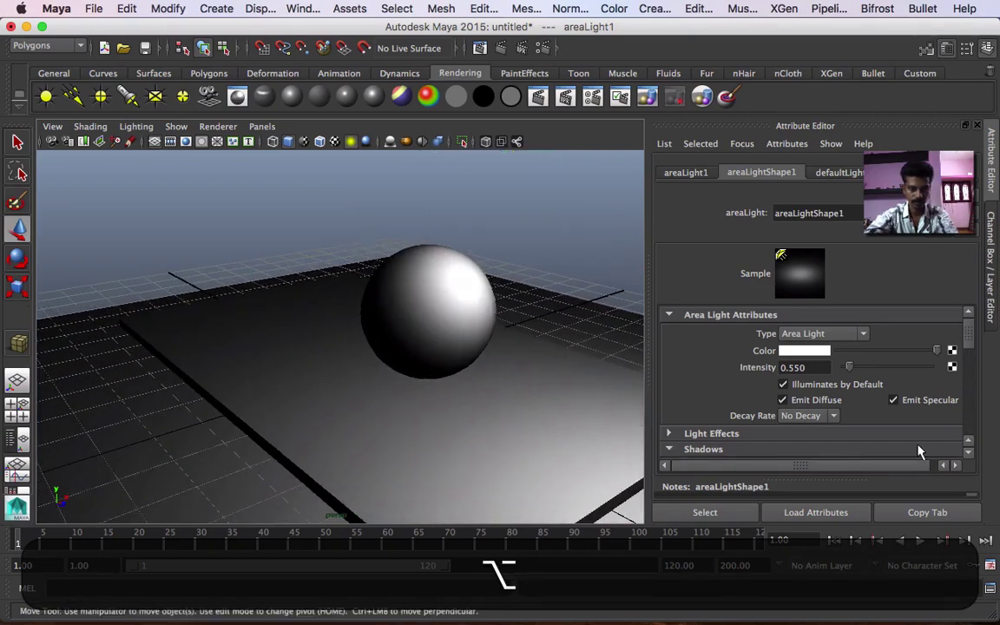
left_click_drag(967, 367, 969, 432)
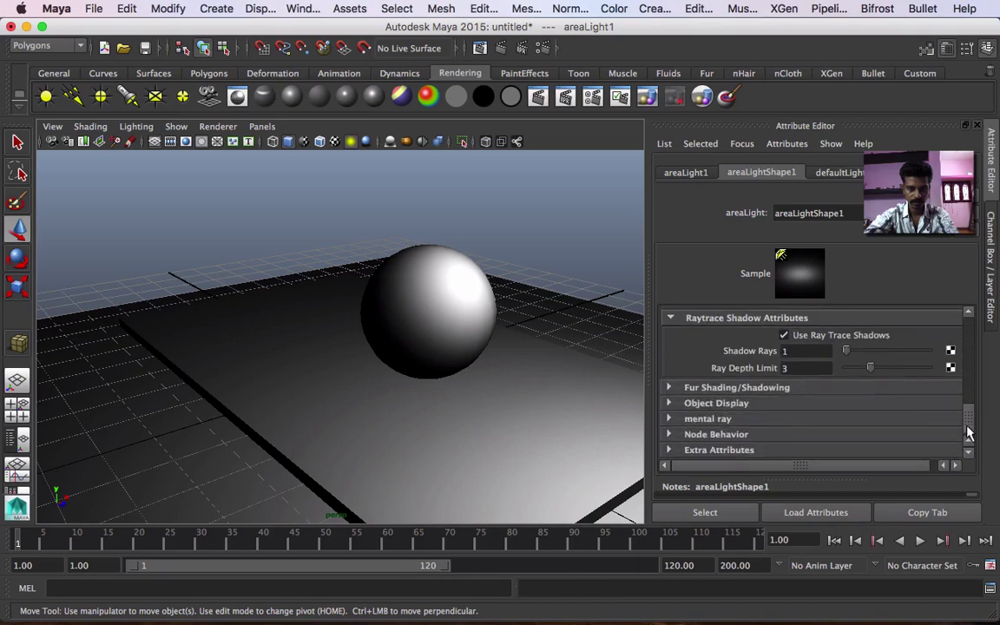
left_click(503, 48)
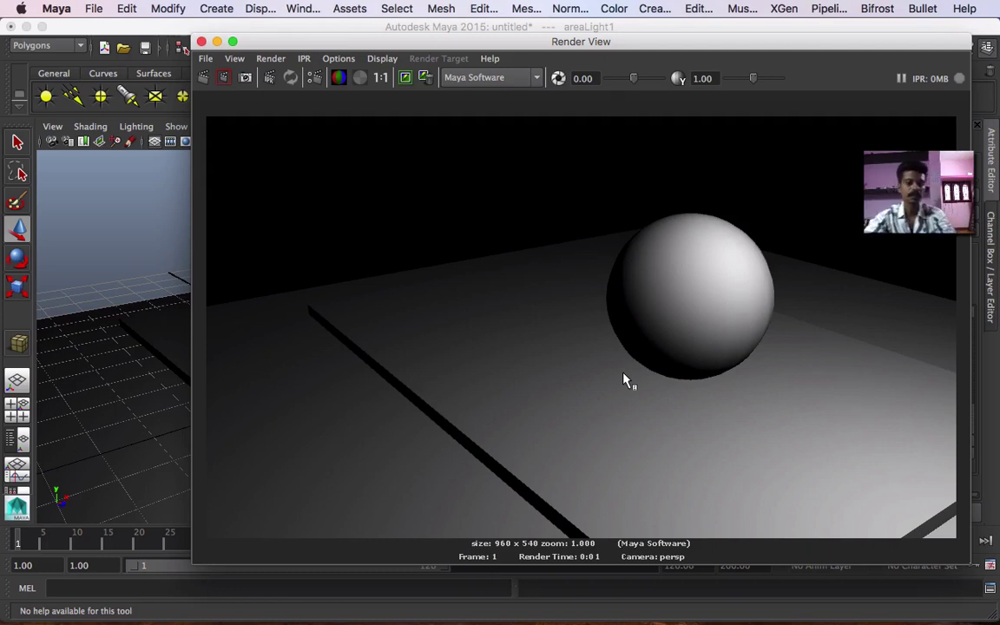
left_click(201, 40)
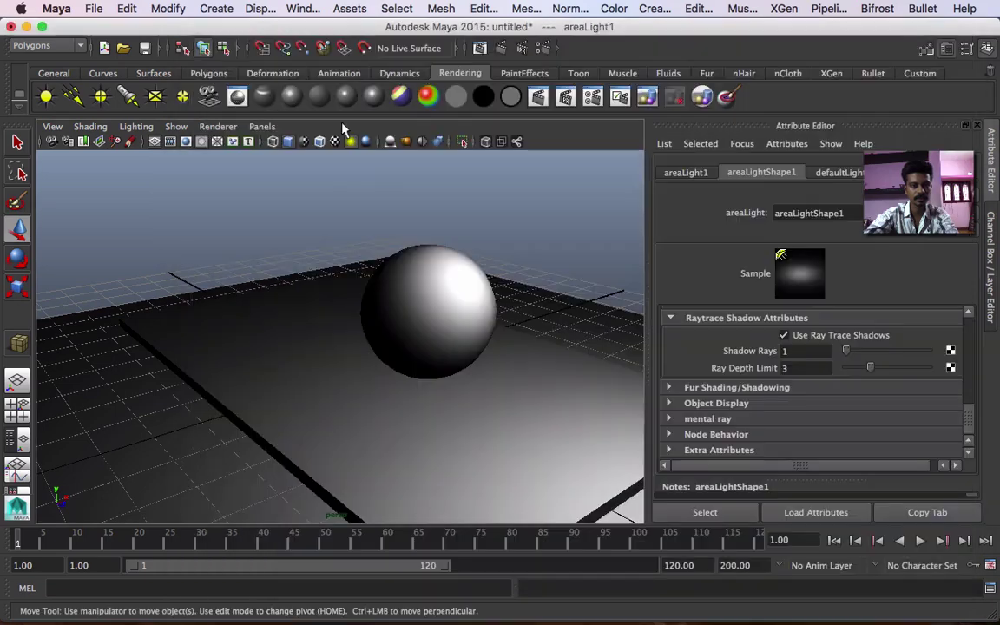
- Switch the area light from ray trace to depth map shadows and render the sphere to check its shadow
left_click(786, 335)
left_click_drag(970, 415, 968, 351)
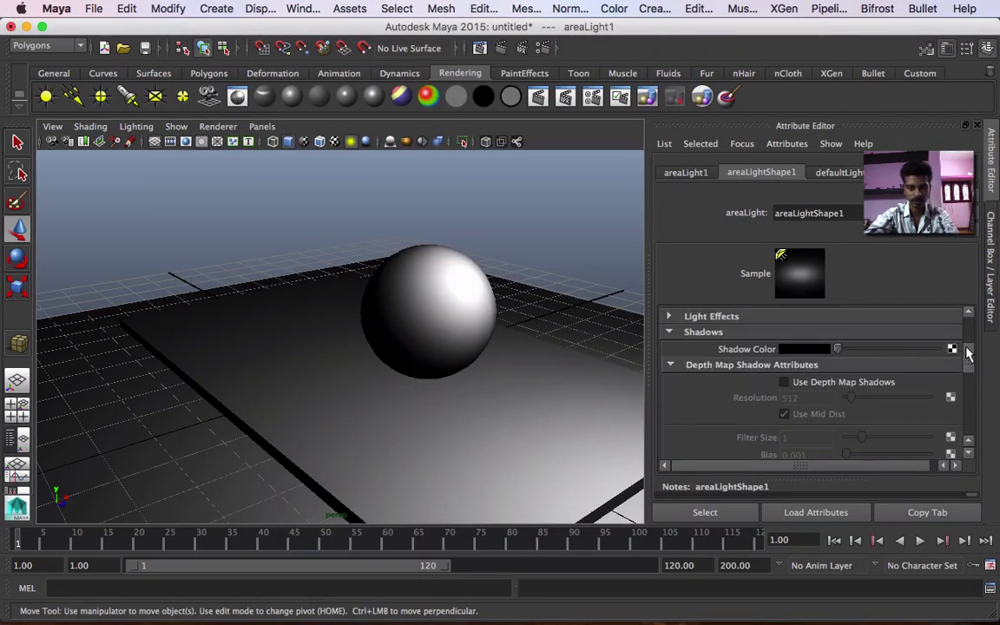
left_click(831, 388)
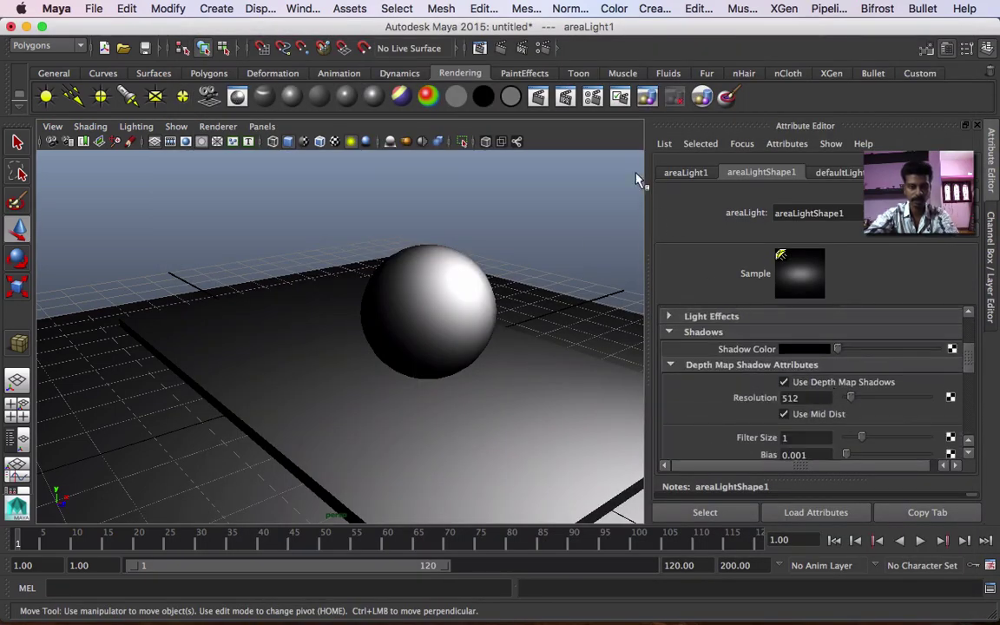
left_click(479, 47)
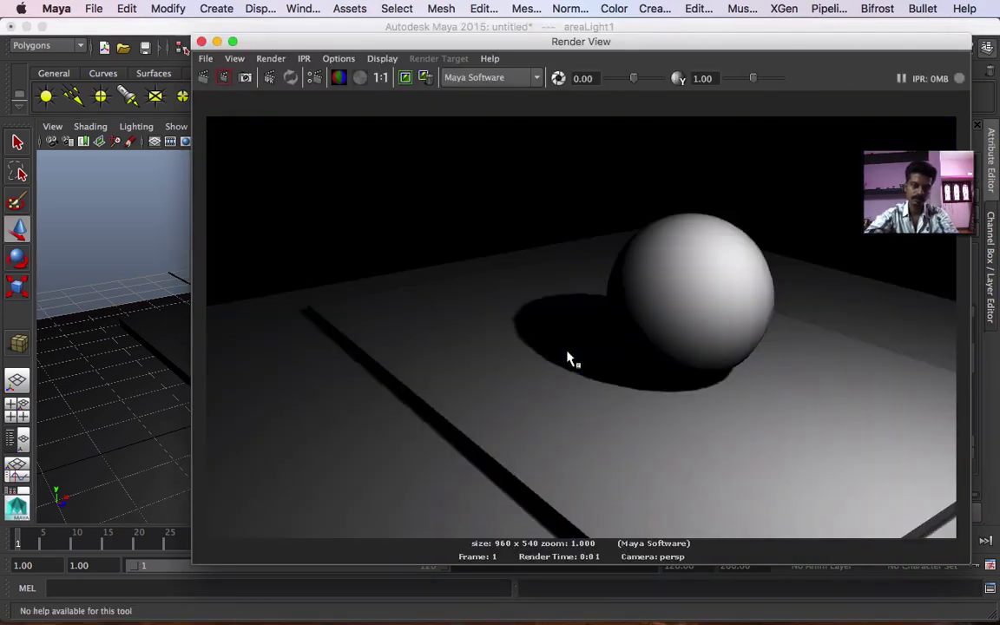
left_click(202, 42)
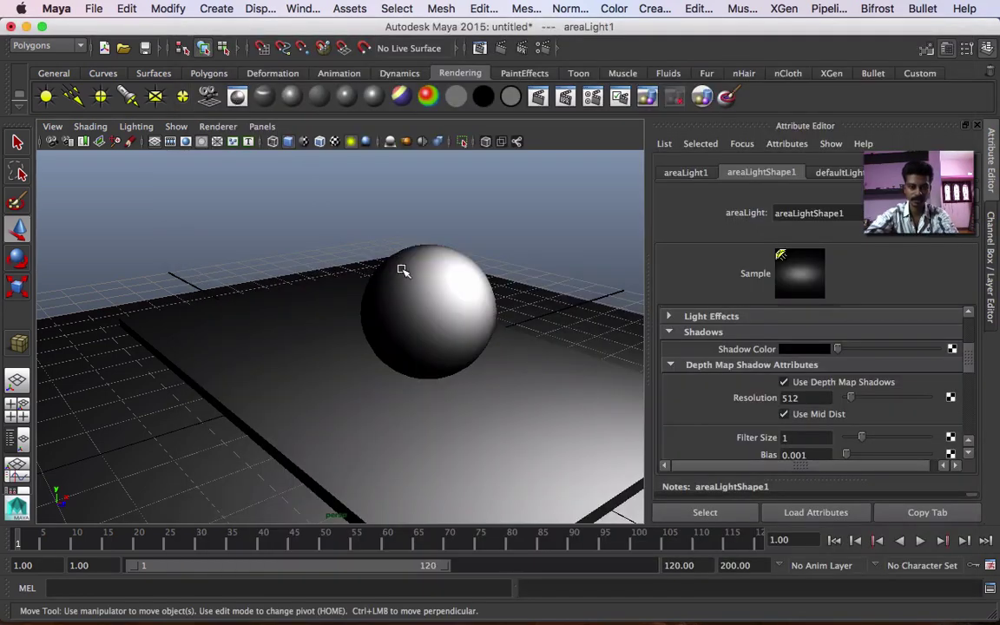
- Set the color of the sphere's lambert1 material to red
left_click(433, 291)
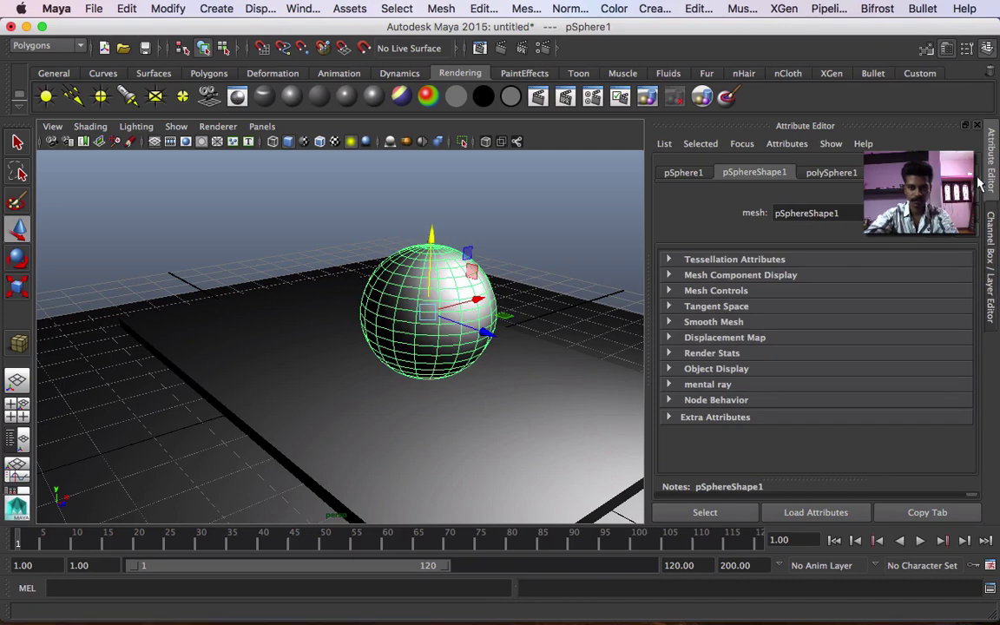
left_click(911, 172)
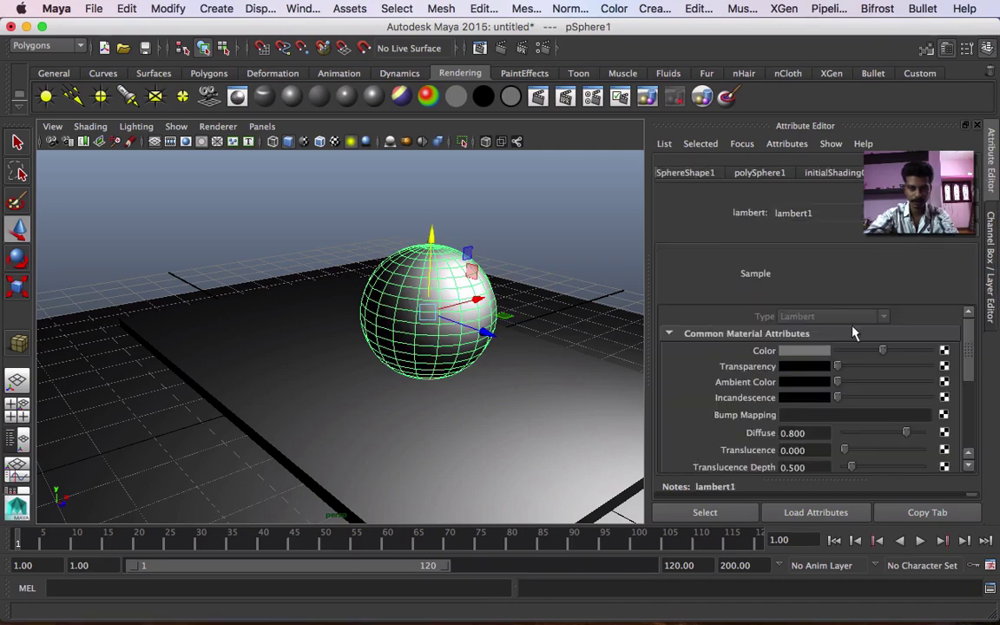
left_click(816, 352)
left_click(743, 310)
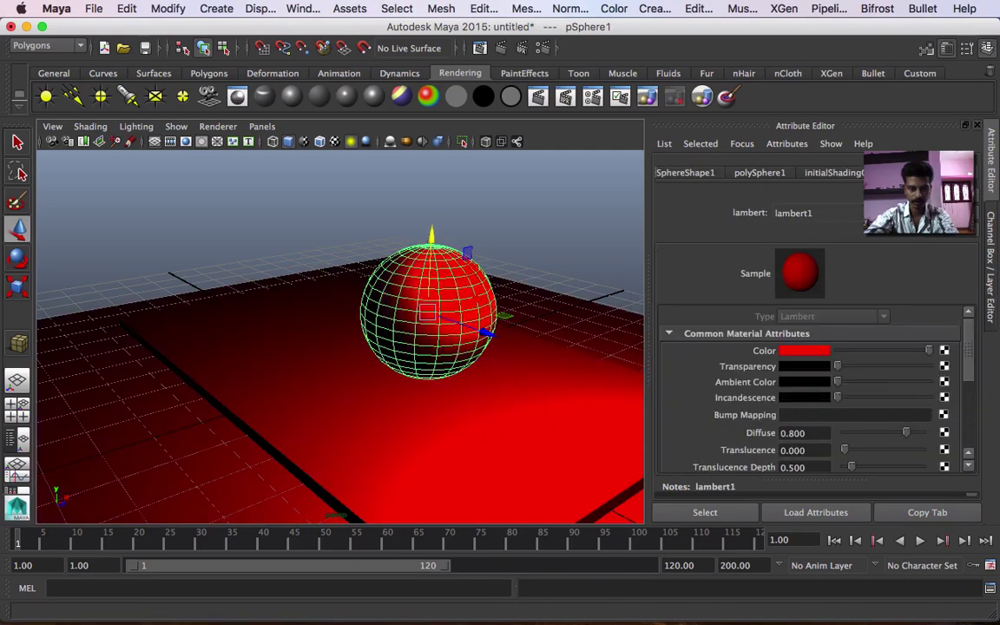
- Render the red sphere and slab to check the shading, and close the render and the Attribute Editor
left_click(480, 48)
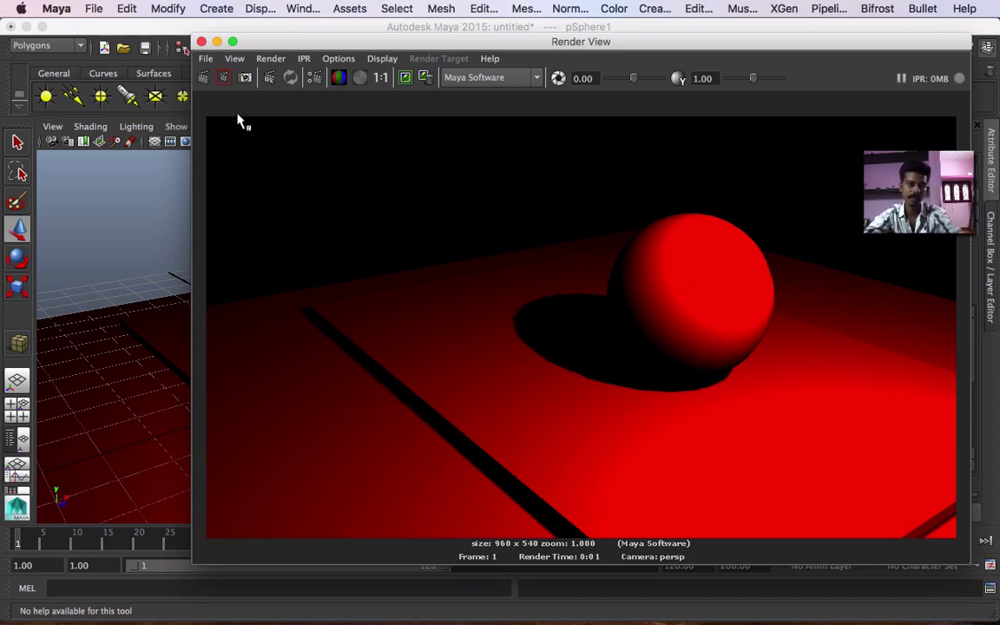
left_click(201, 42)
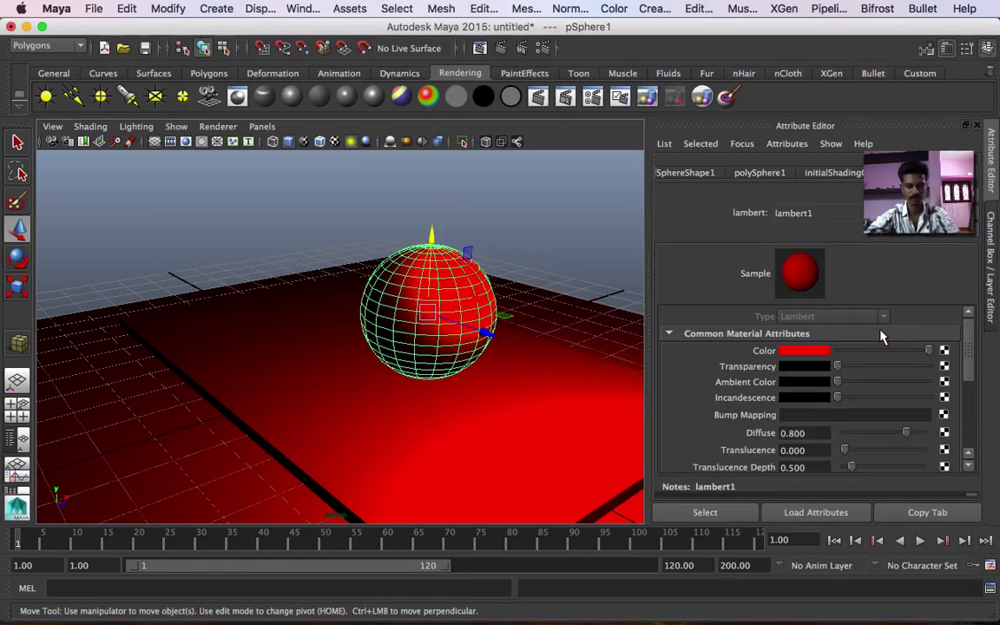
left_click(990, 170)
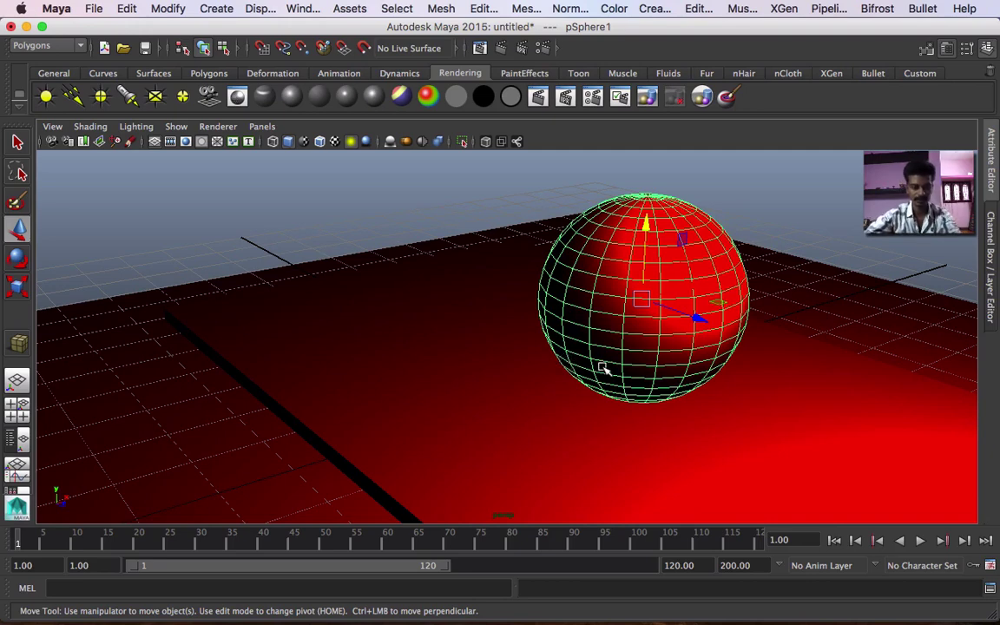
key("alt+Tab")
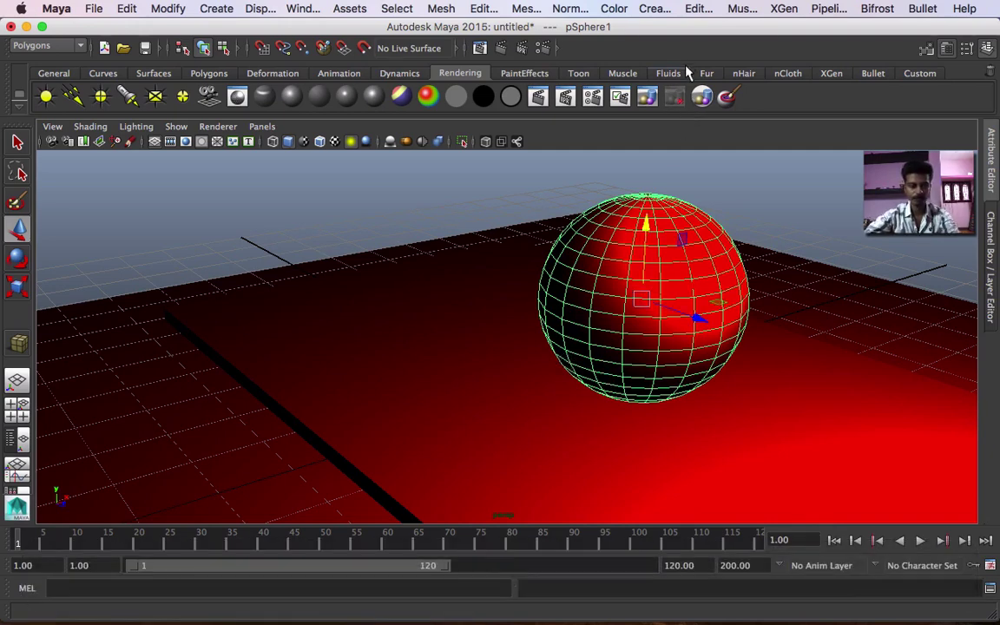
key("super+Tab")
left_click(710, 8)
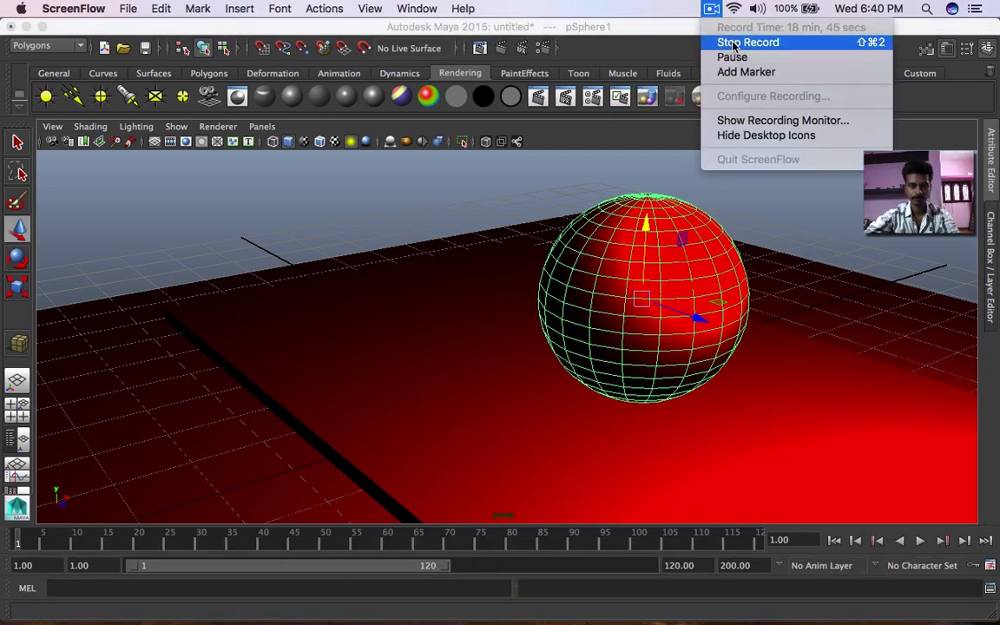